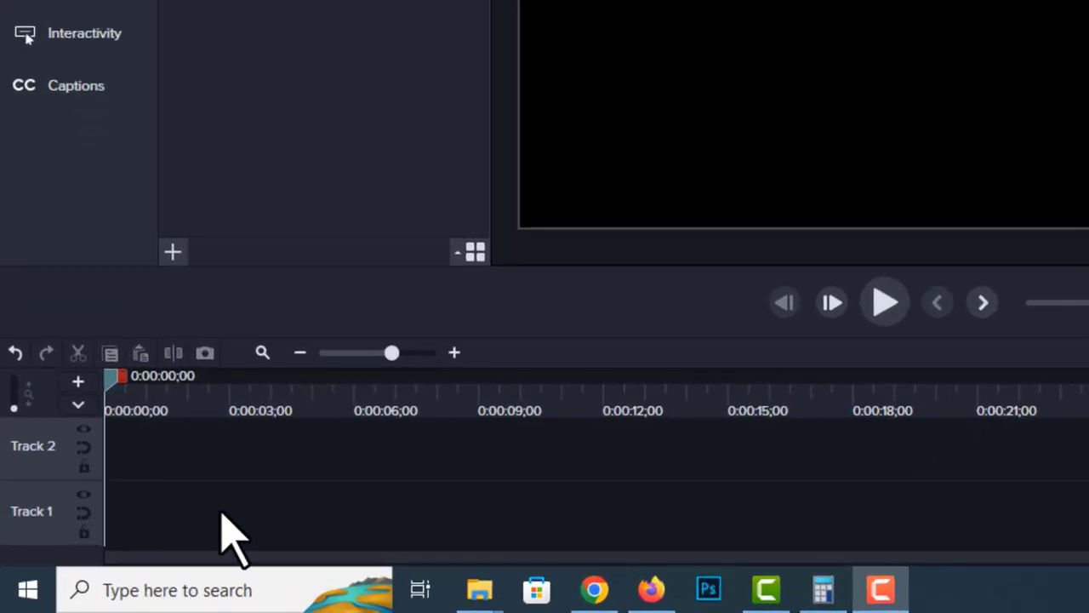
# Add a third track to the timeline
pyautogui.click(78, 382)
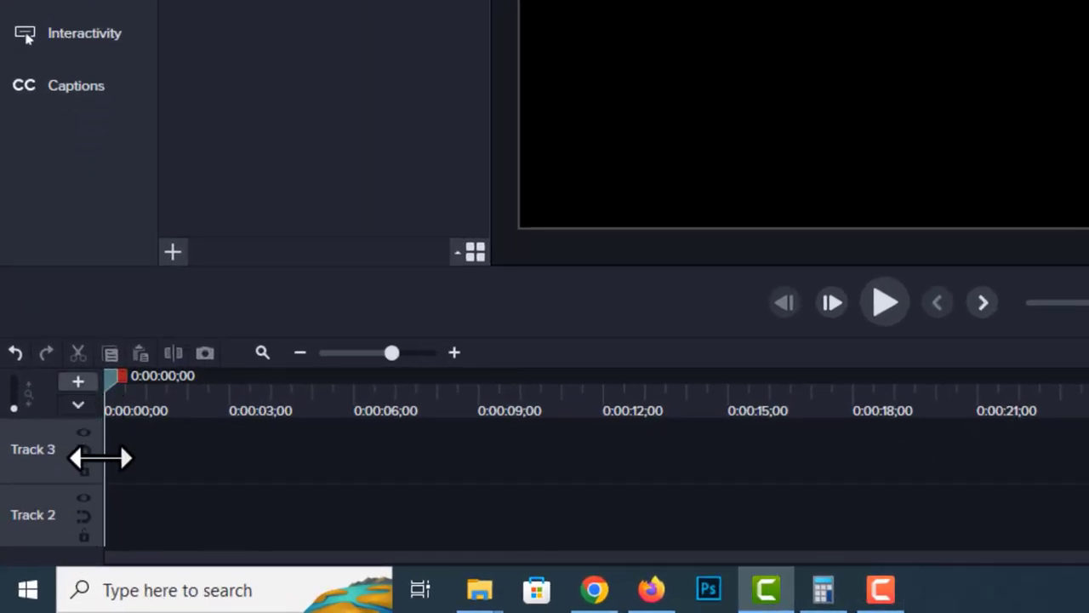
pyautogui.scroll(-1, 53, 498)
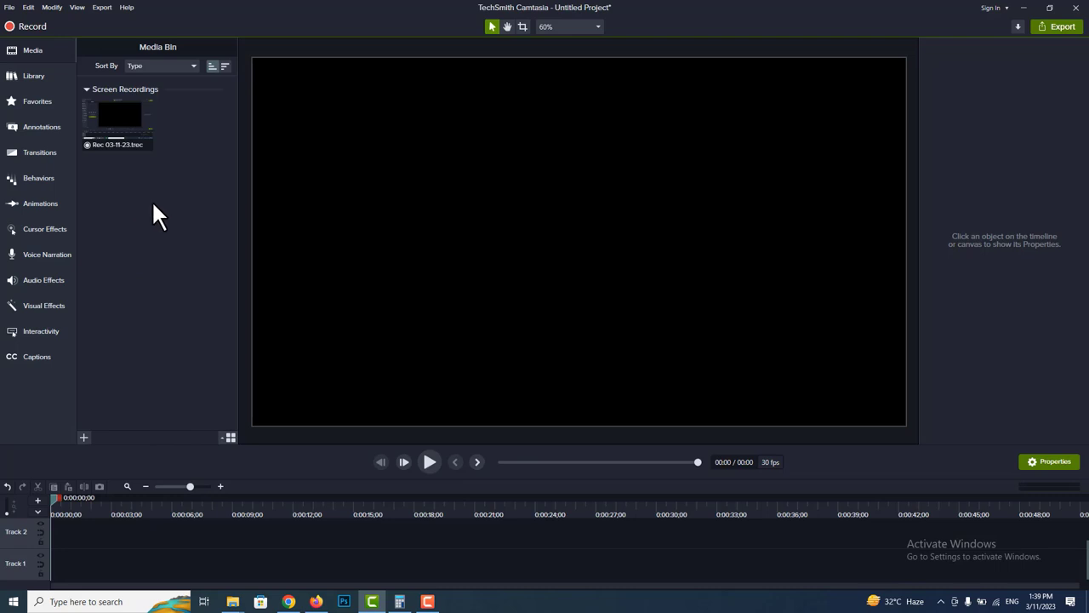
# Import the video 0p9.mp4 from the "All youtube work SHB" folder on the Desktop into the media bin
pyautogui.hotkey('ctrl', 'i')
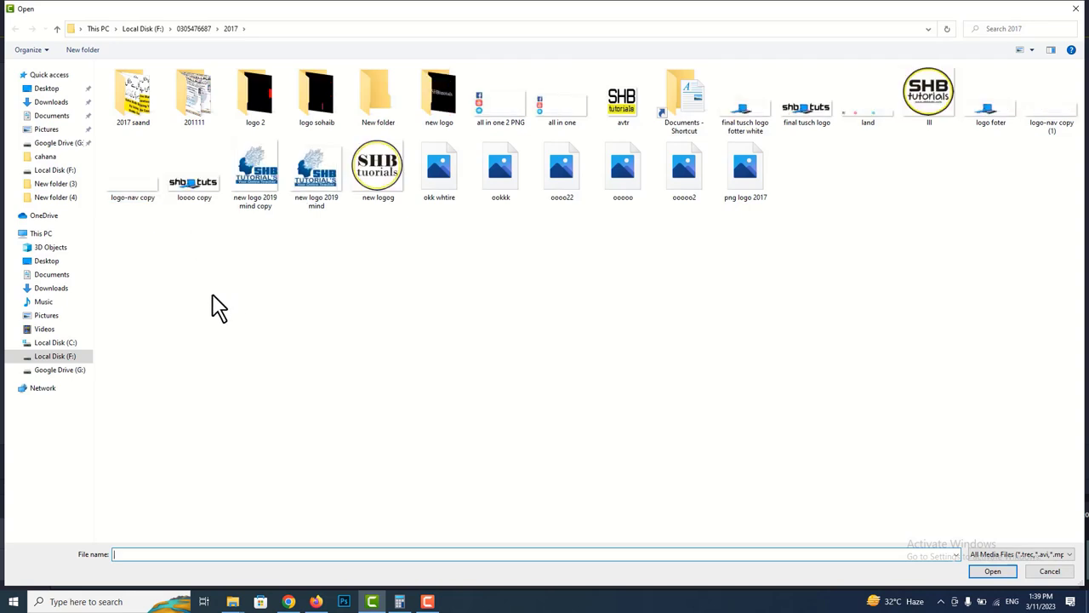
pyautogui.click(34, 89)
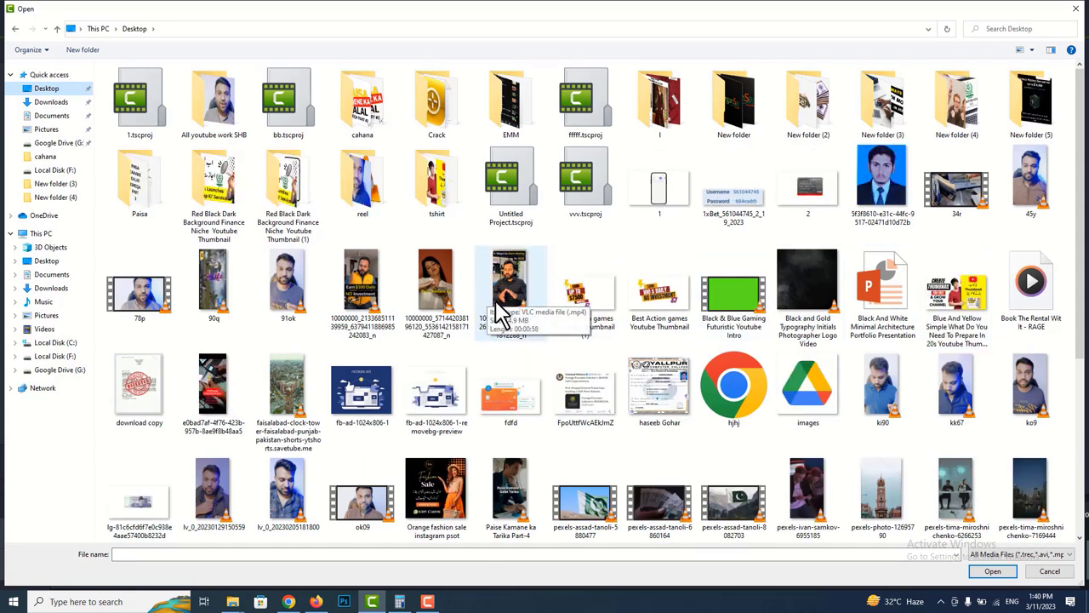
pyautogui.doubleClick(213, 100)
pyautogui.click(311, 105)
pyautogui.doubleClick(310, 107)
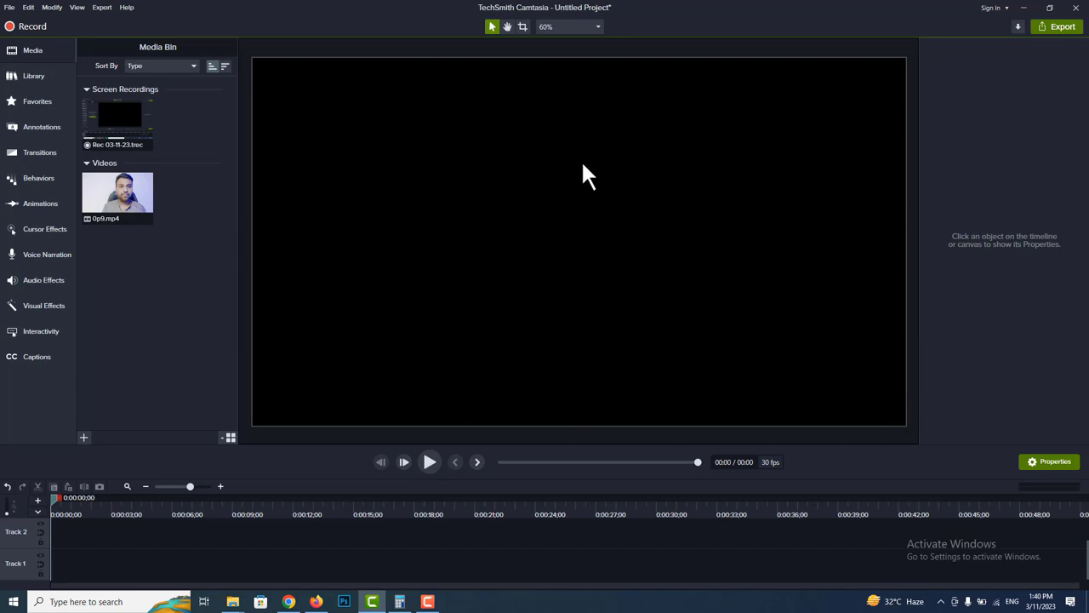
# Set the project's canvas dimensions to 1080p HD (1920x1080) and apply the project settings
pyautogui.click(556, 26)
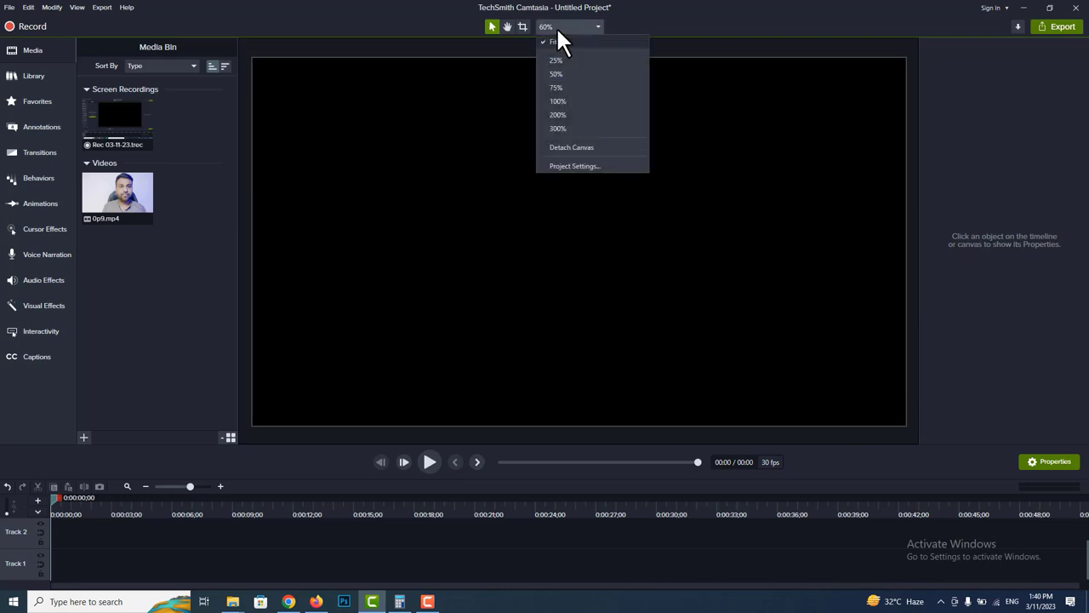
pyautogui.click(575, 166)
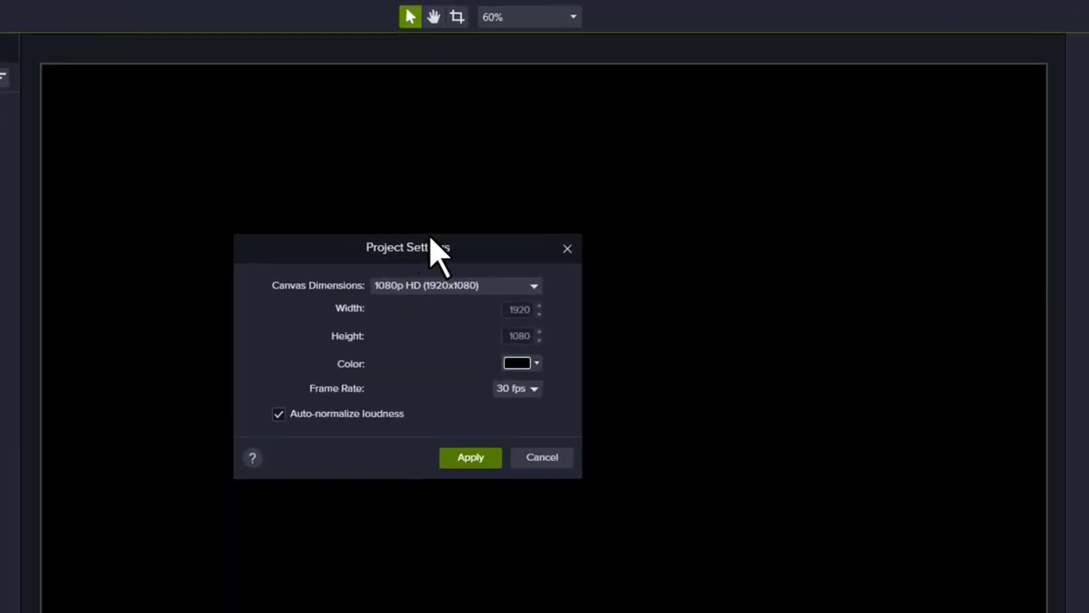
pyautogui.click(460, 279)
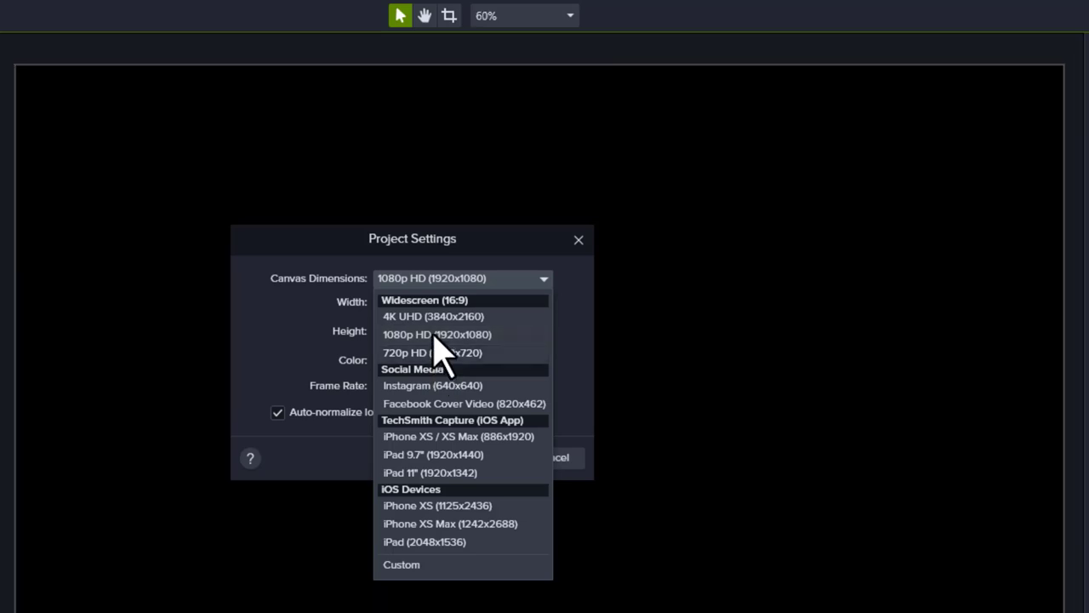
pyautogui.click(439, 334)
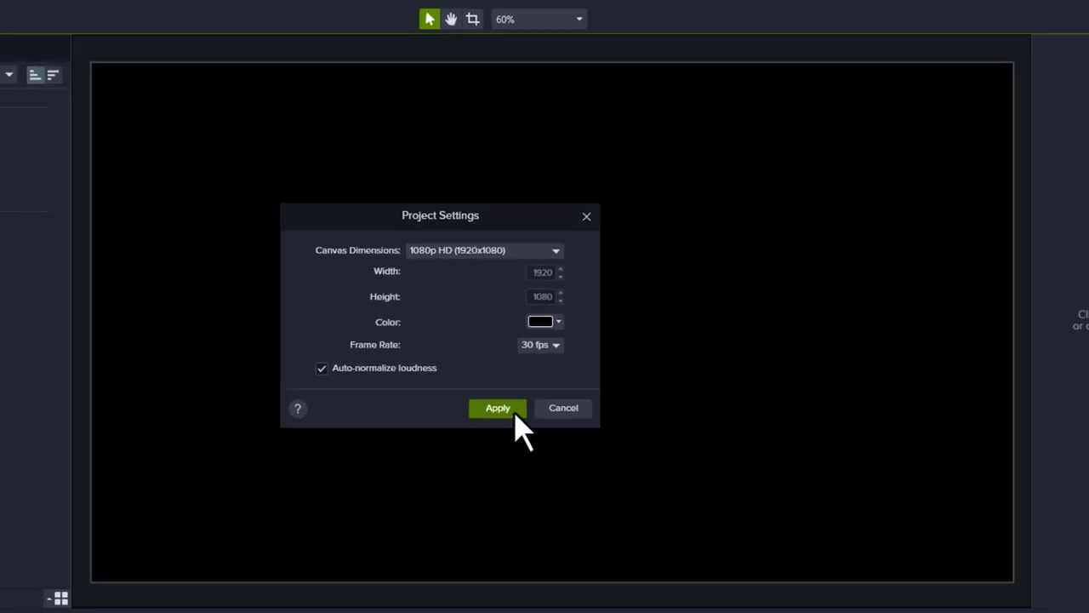
pyautogui.click(500, 409)
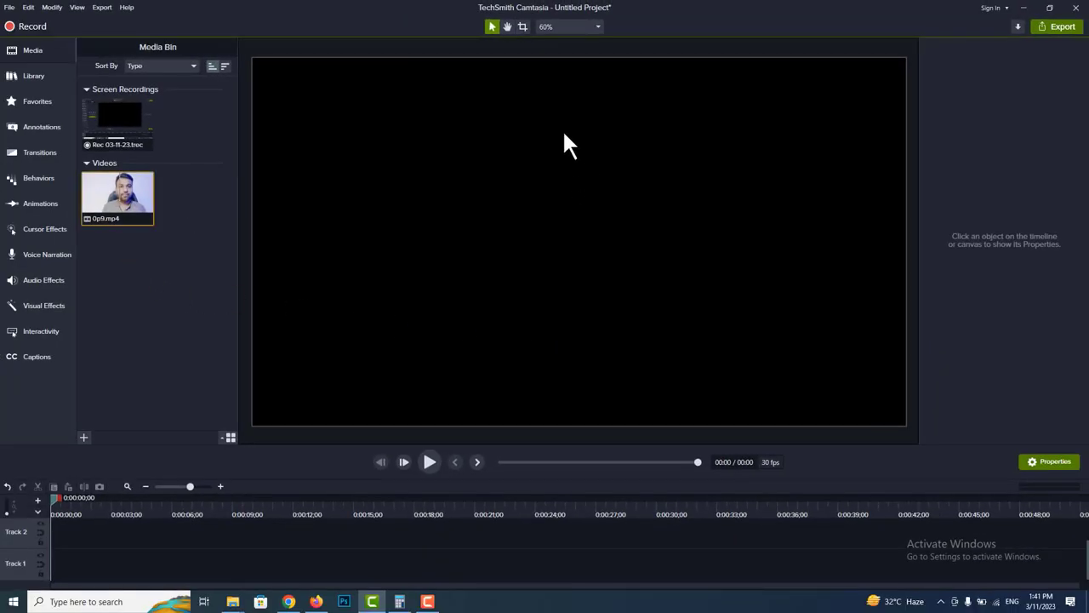
# Place the 0p9.mp4 video at the start of Track 1 and return the playhead to 0:00:00;00
pyautogui.moveTo(111, 203); pyautogui.dragTo(59, 591)
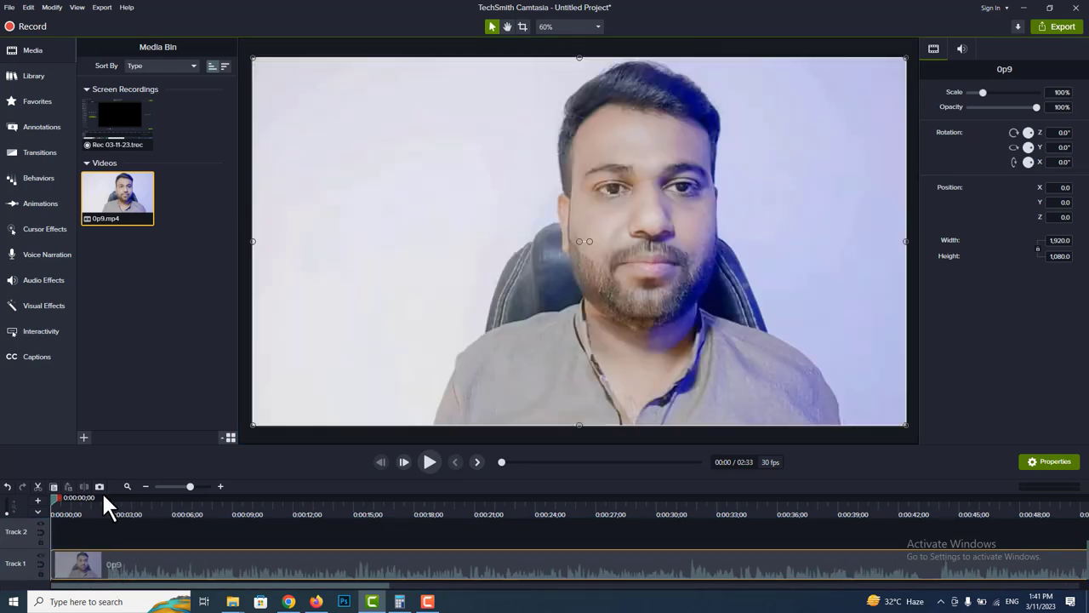
pyautogui.moveTo(89, 509); pyautogui.dragTo(248, 545)
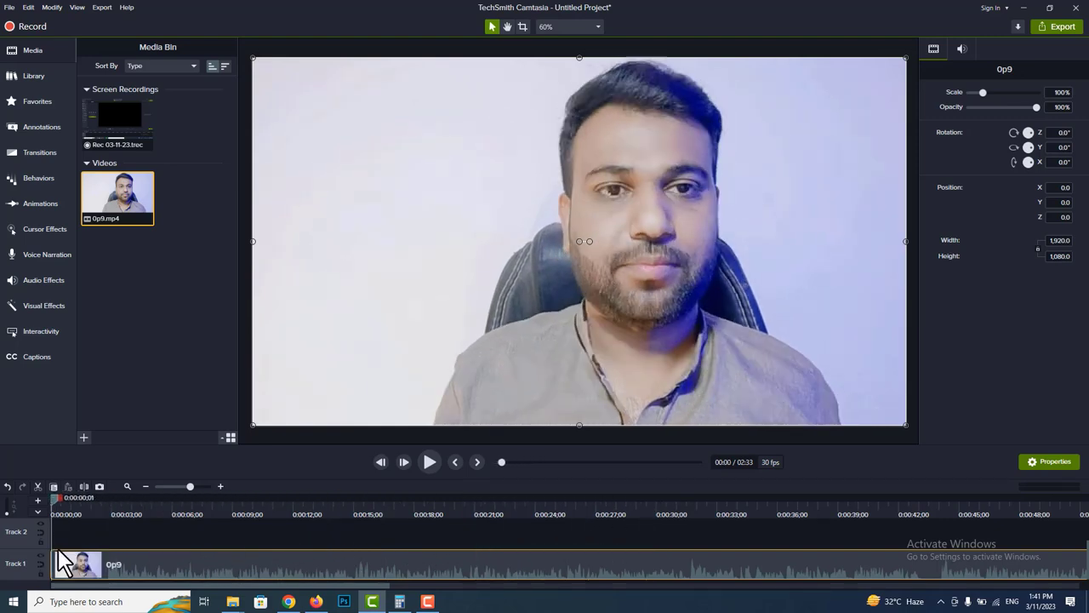
pyautogui.moveTo(80, 551); pyautogui.dragTo(43, 551)
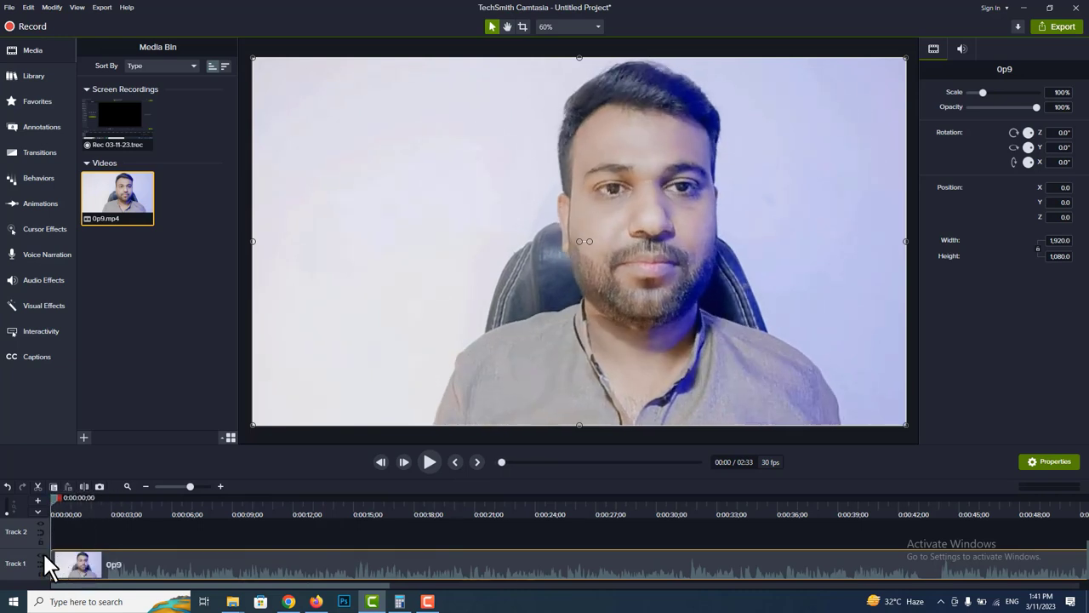
# Play the opening seconds of the Track 1 clip to find the cut point and split it at 0:00:02;25
pyautogui.click(430, 462)
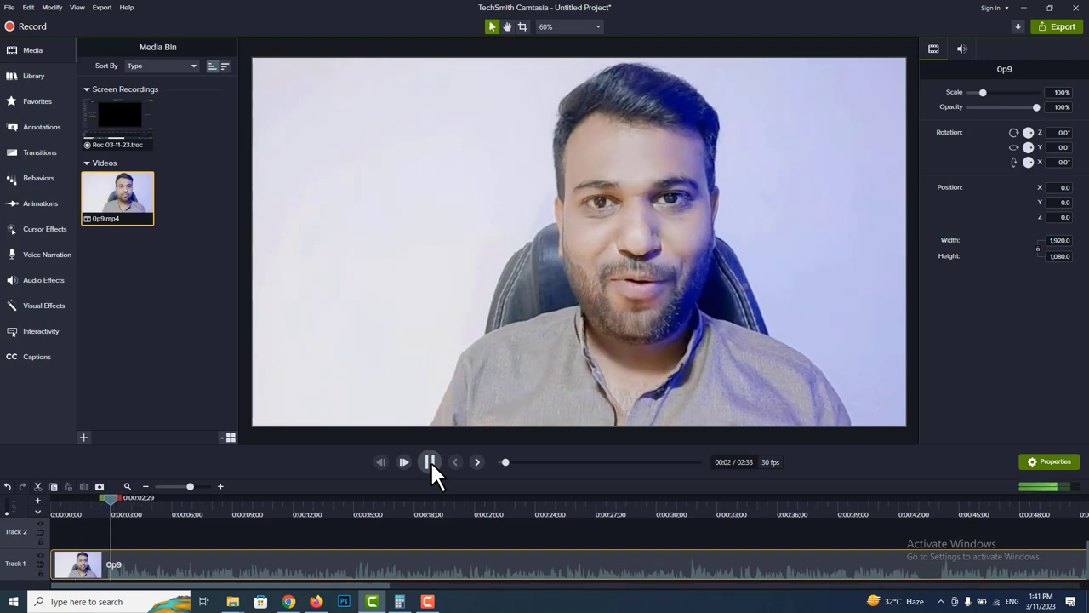
pyautogui.click(100, 512)
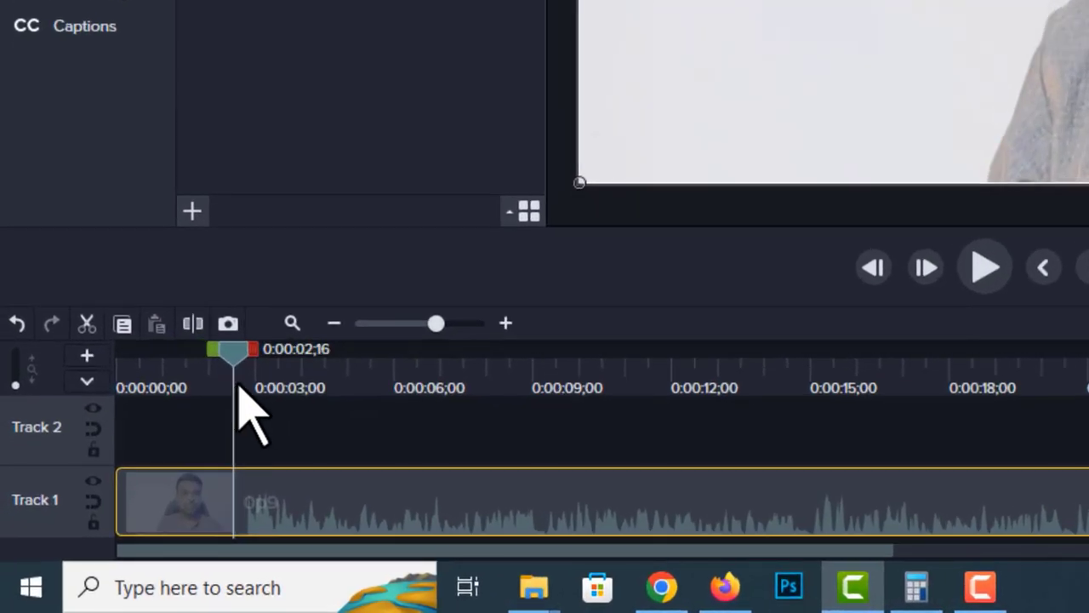
pyautogui.moveTo(239, 388); pyautogui.dragTo(124, 406)
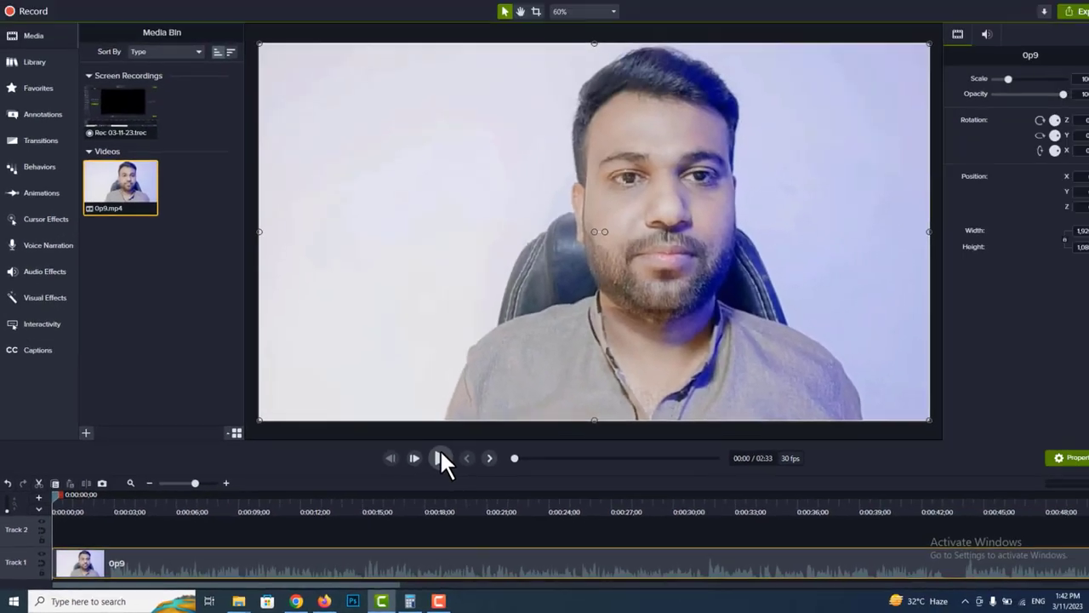
pyautogui.click(985, 267)
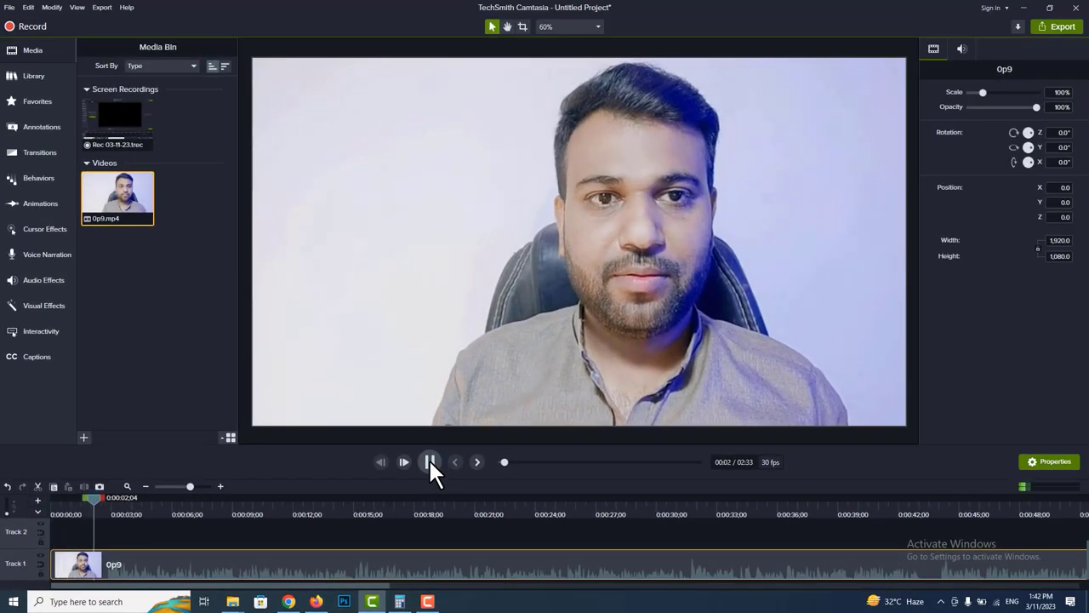
pyautogui.click(428, 461)
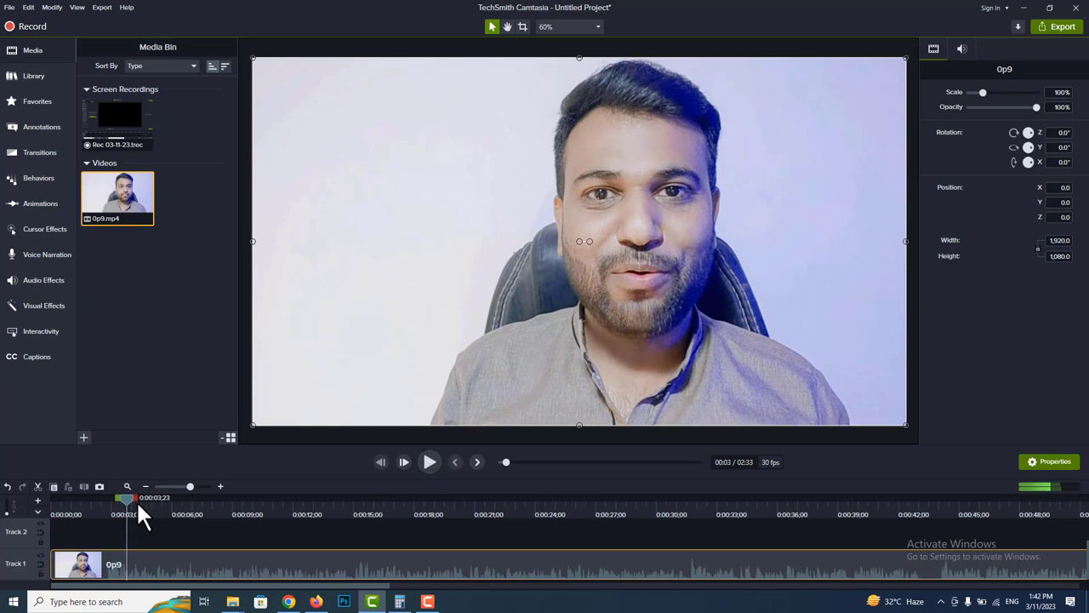
pyautogui.moveTo(123, 502); pyautogui.dragTo(104, 515)
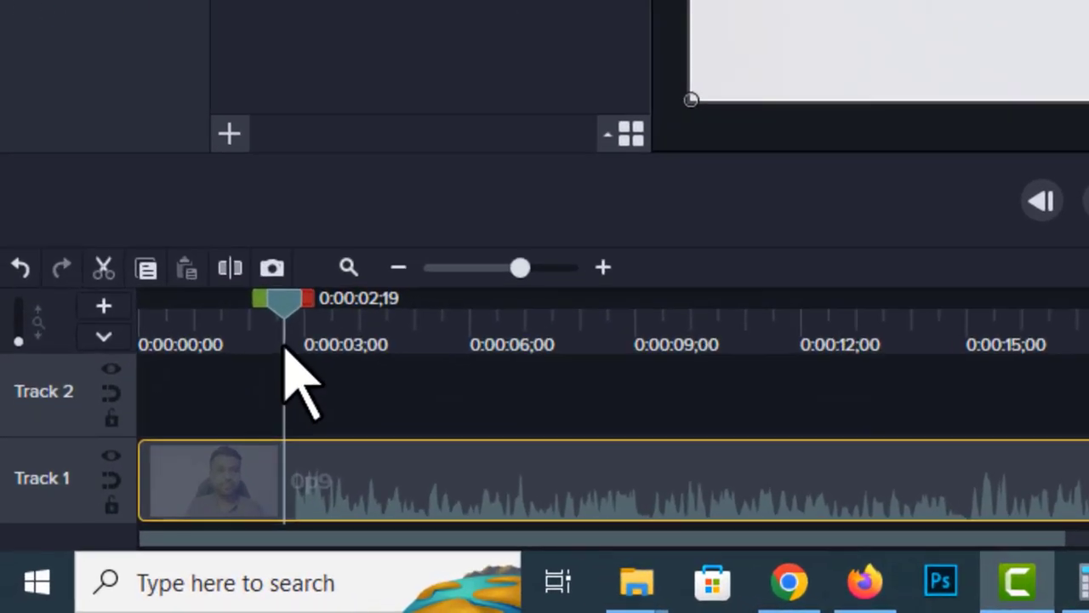
pyautogui.moveTo(287, 325); pyautogui.dragTo(298, 325)
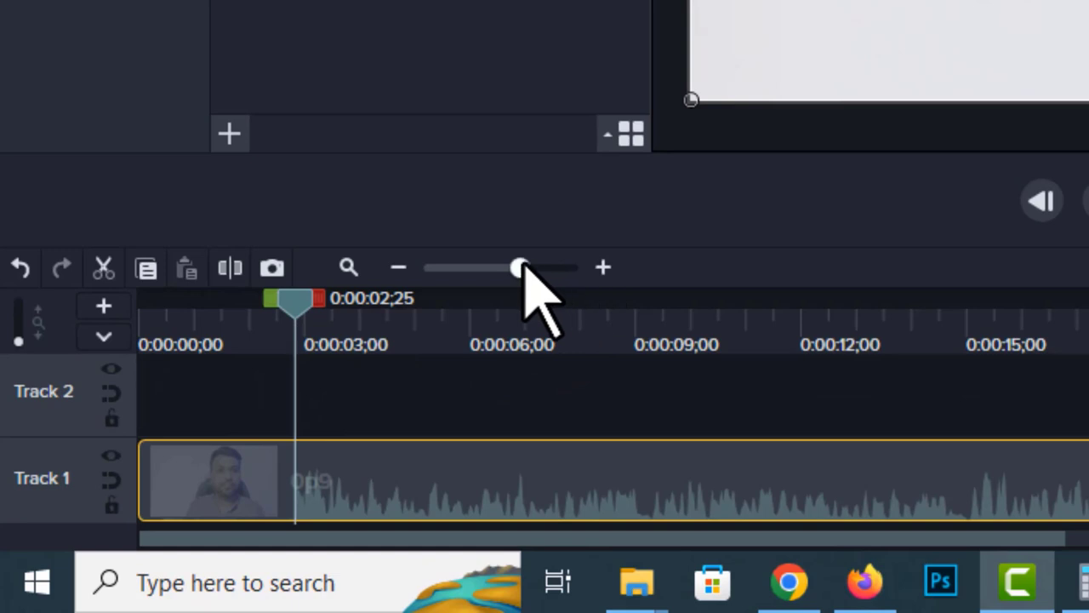
pyautogui.moveTo(504, 269)
pyautogui.mouseDown()
pyautogui.moveTo(465, 269)
pyautogui.moveTo(518, 269)
pyautogui.moveTo(491, 269)
pyautogui.mouseUp()
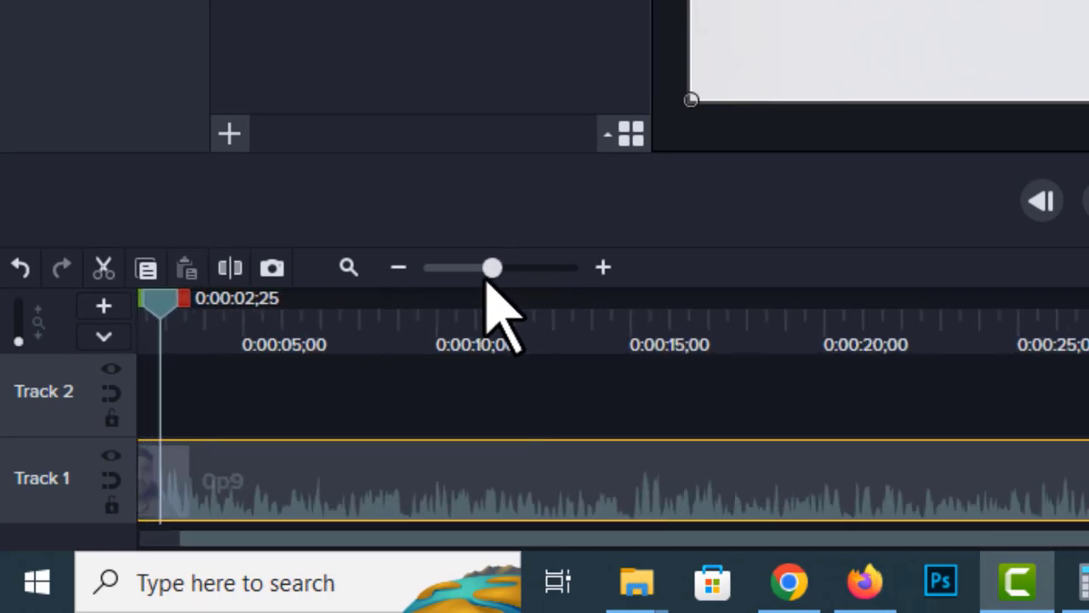
pyautogui.click(498, 269)
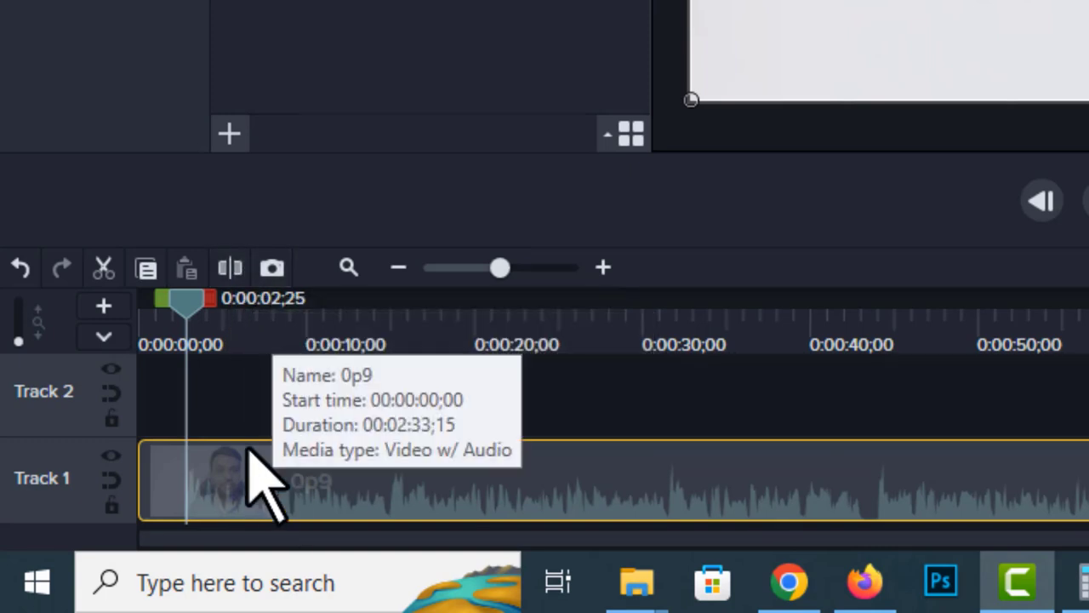
pyautogui.click(234, 270)
# Shift the longer part of the split clip away from the cut and delete the short opening segment
pyautogui.click(236, 481)
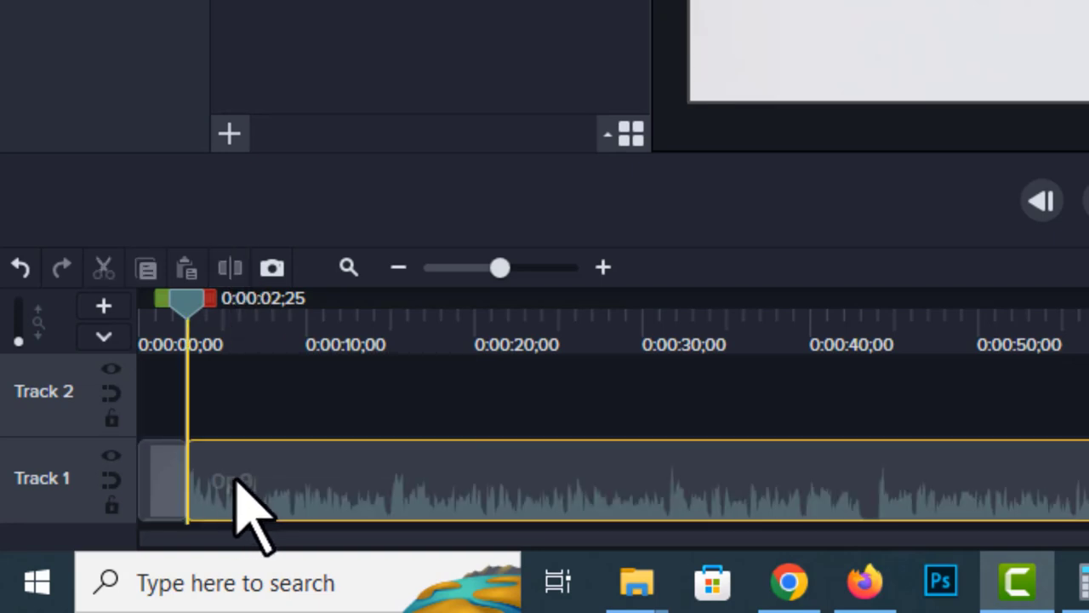
pyautogui.moveTo(235, 481); pyautogui.dragTo(264, 480)
pyautogui.click(161, 485)
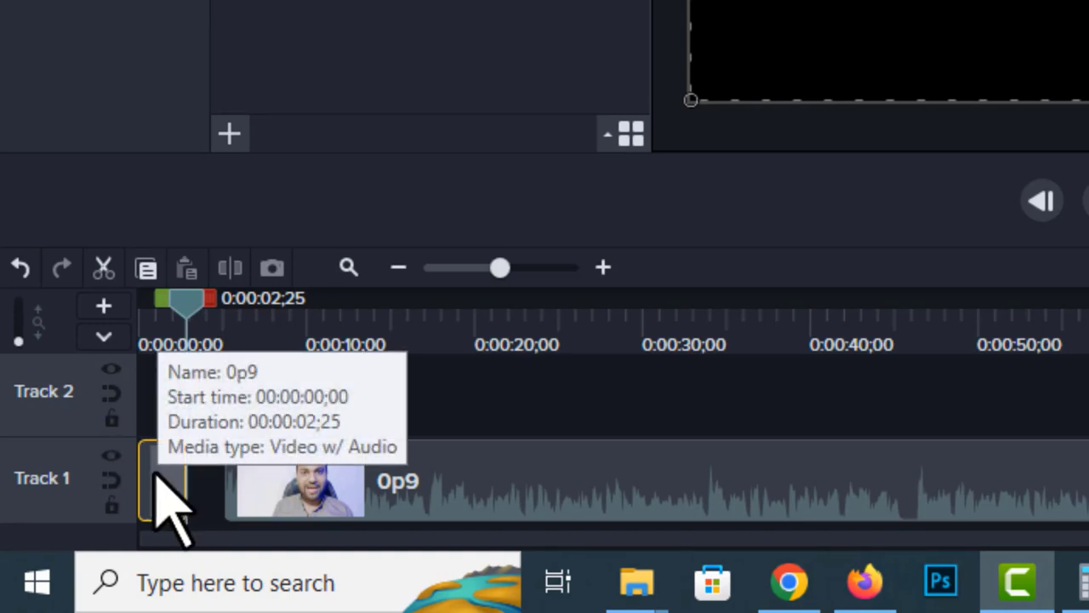
pyautogui.press('Delete')
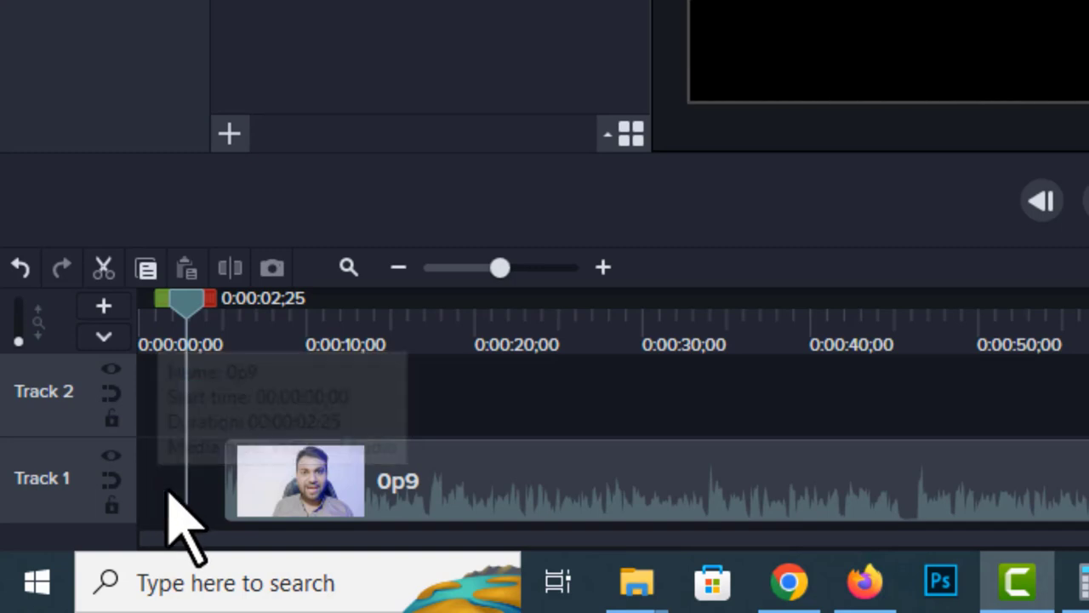
# Move the remaining clip to the start of Track 1 and play it from the beginning
pyautogui.moveTo(566, 502)
pyautogui.mouseDown()
pyautogui.moveTo(530, 517)
pyautogui.moveTo(436, 500)
pyautogui.moveTo(570, 502)
pyautogui.mouseUp()
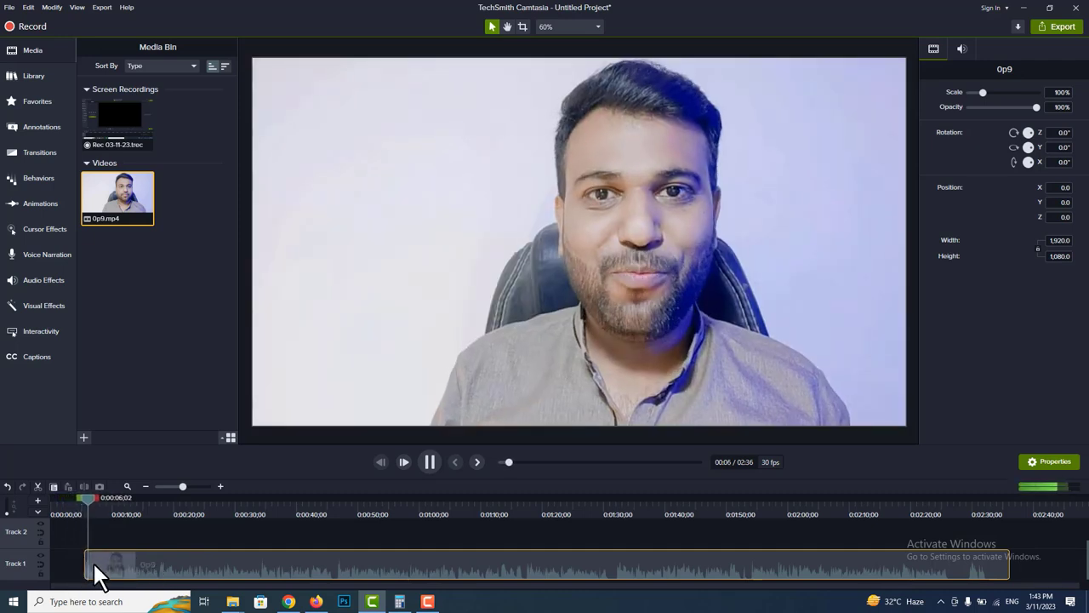
pyautogui.moveTo(165, 578); pyautogui.dragTo(132, 585)
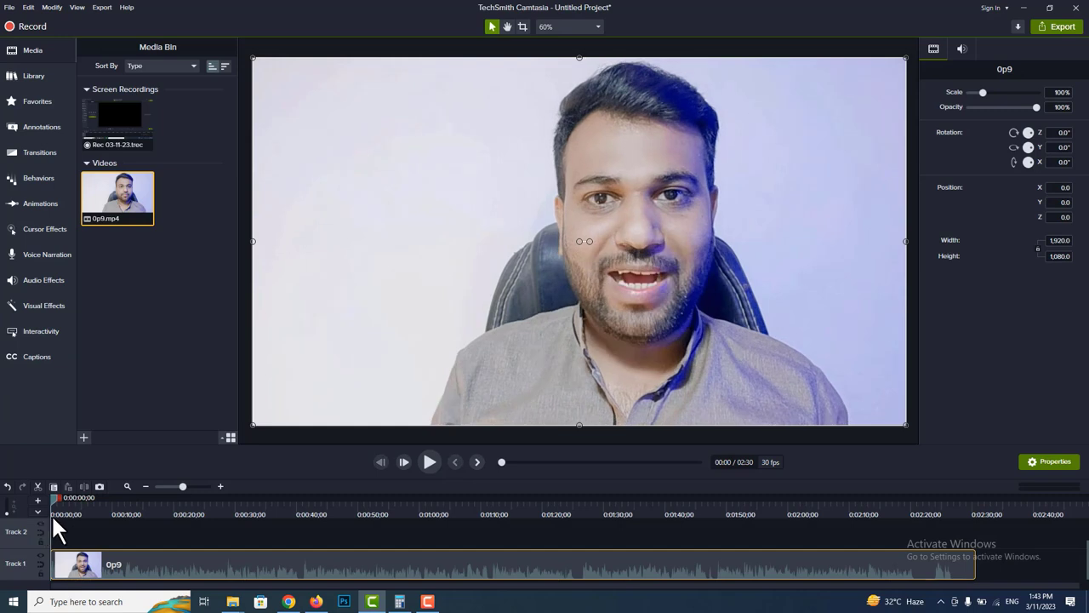
pyautogui.moveTo(86, 511); pyautogui.dragTo(47, 513)
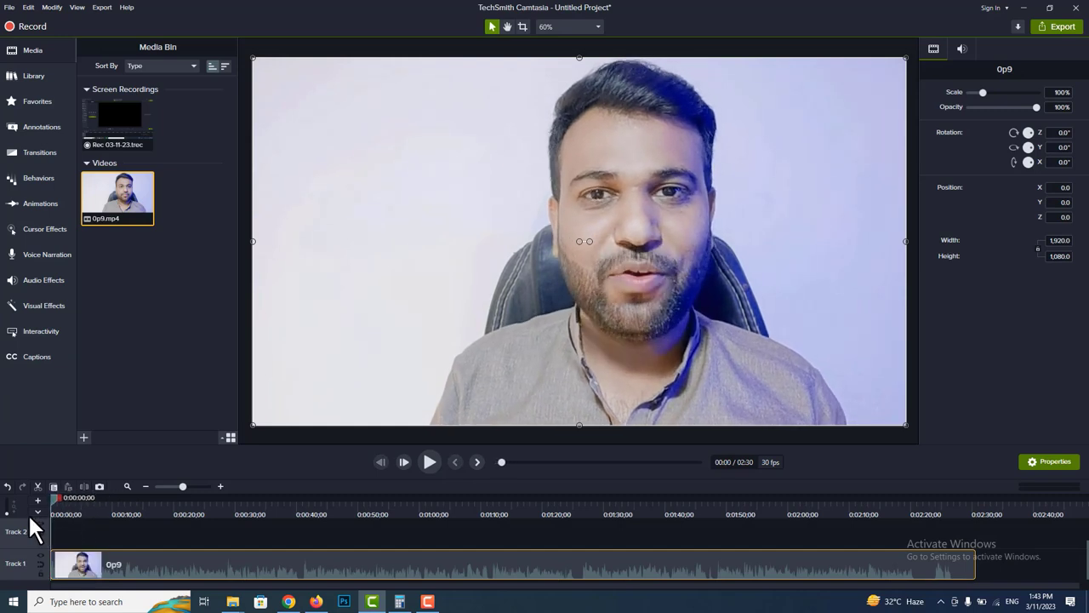
pyautogui.click(429, 462)
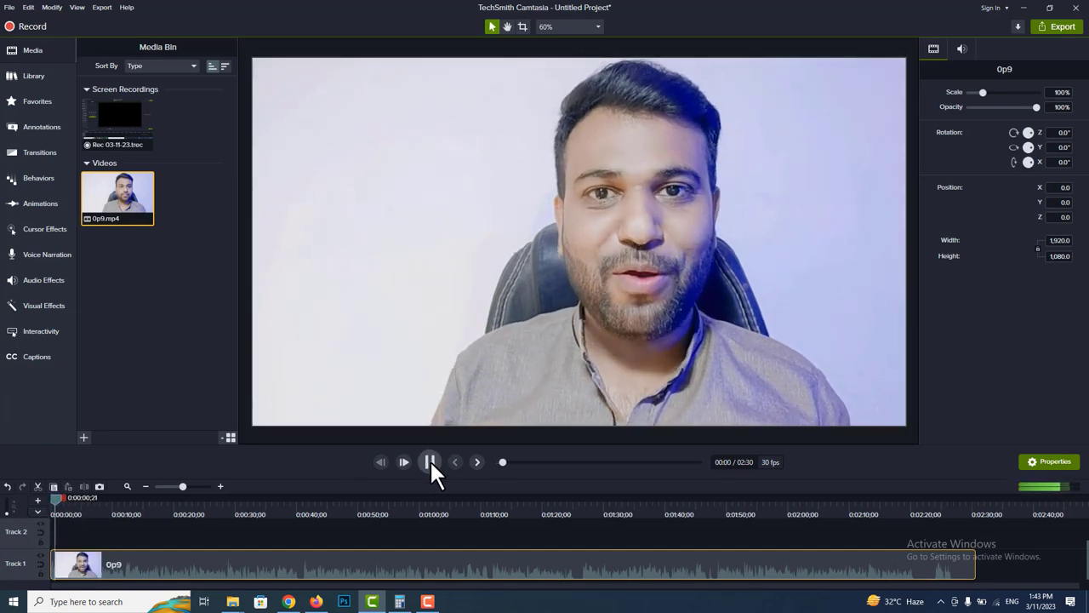
# Play the Track 1 clip around 0:00:39 to find where speech resumes and split it at 0:00:41;07
pyautogui.moveTo(62, 506); pyautogui.dragTo(293, 516)
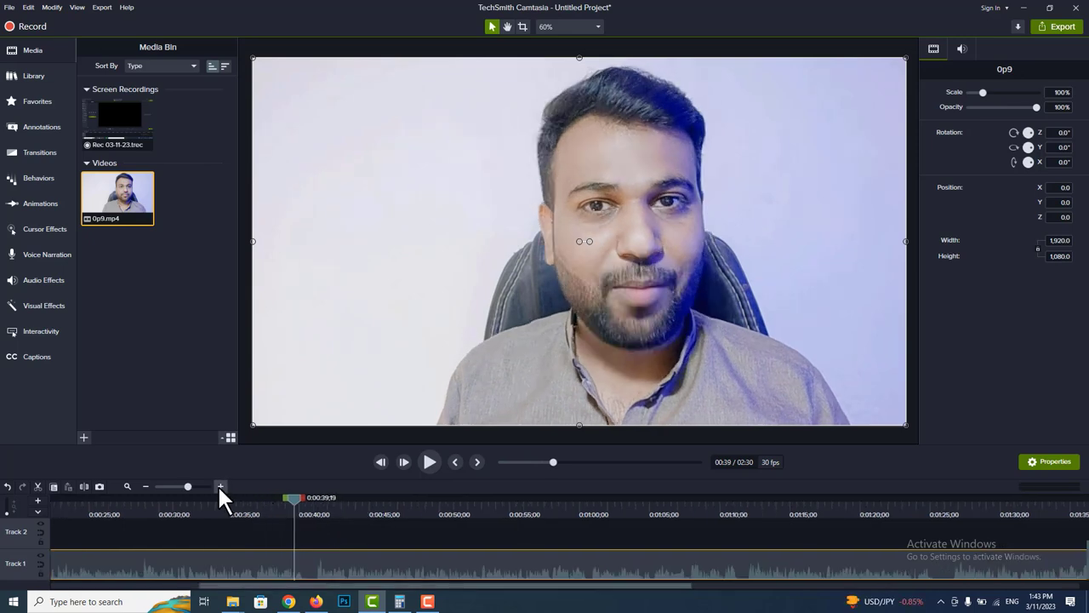
pyautogui.click(219, 486)
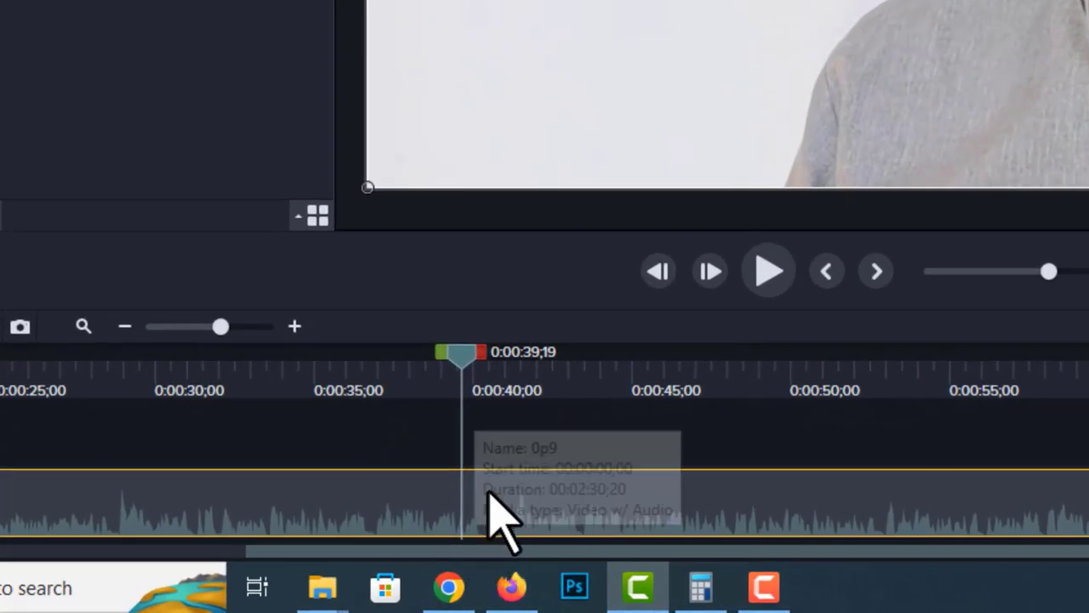
pyautogui.click(768, 270)
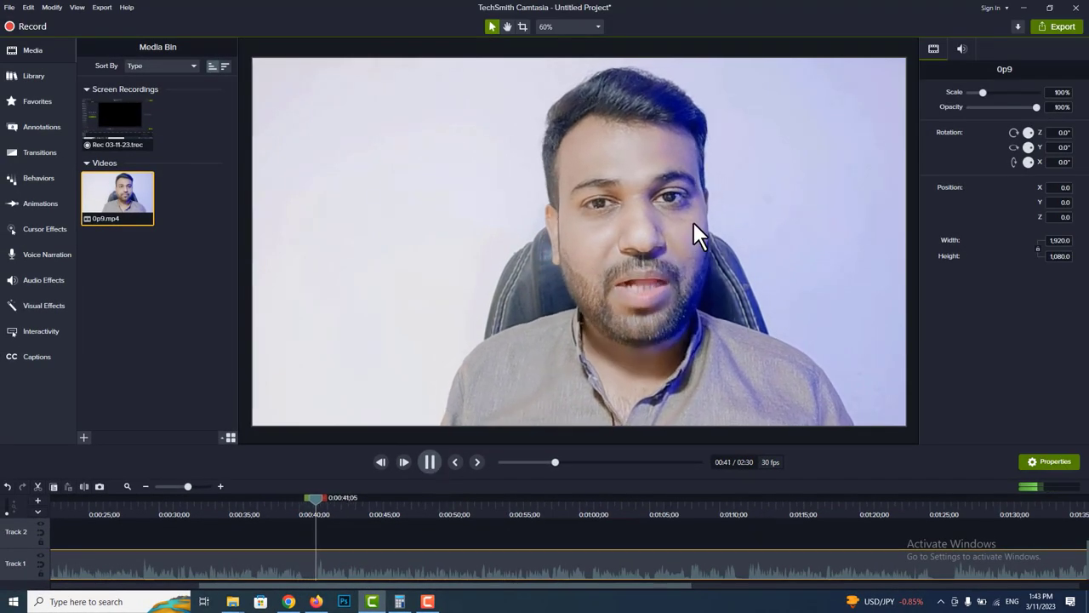
pyautogui.click(294, 511)
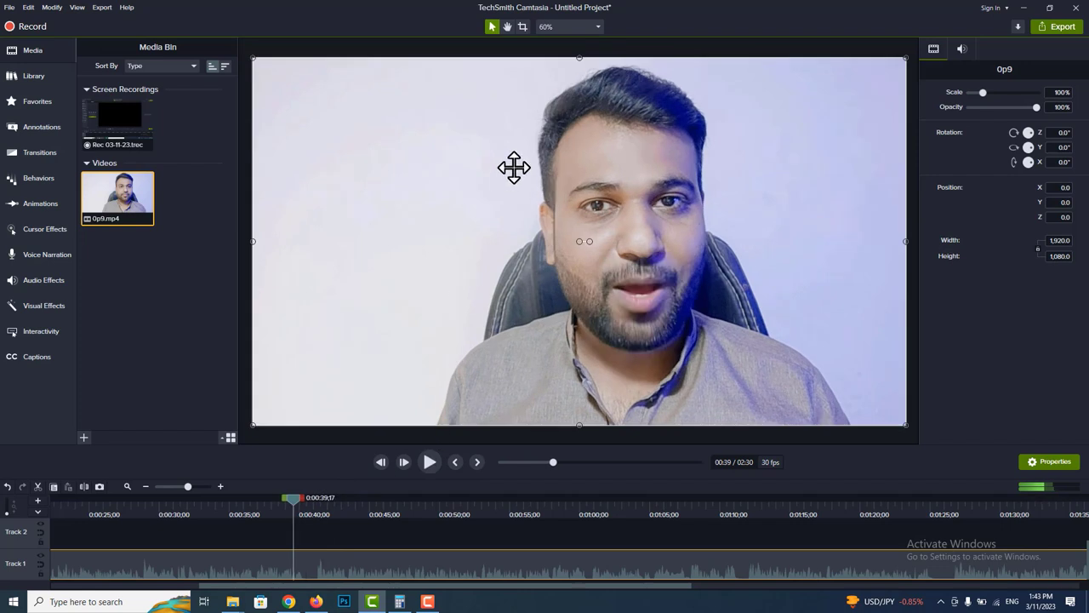
pyautogui.click(428, 460)
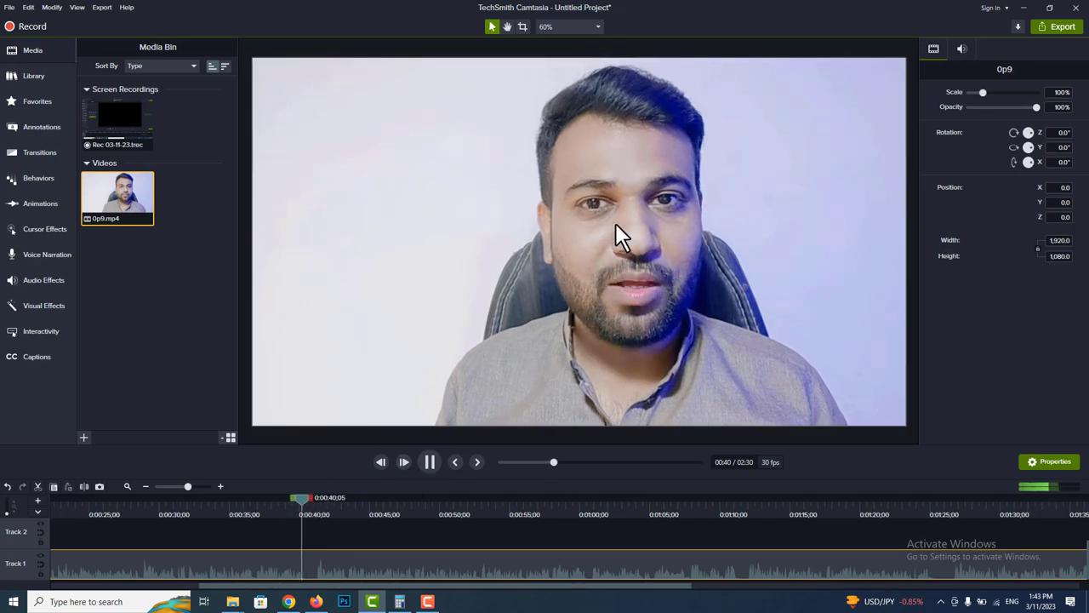
pyautogui.click(428, 462)
pyautogui.moveTo(327, 499); pyautogui.dragTo(311, 504)
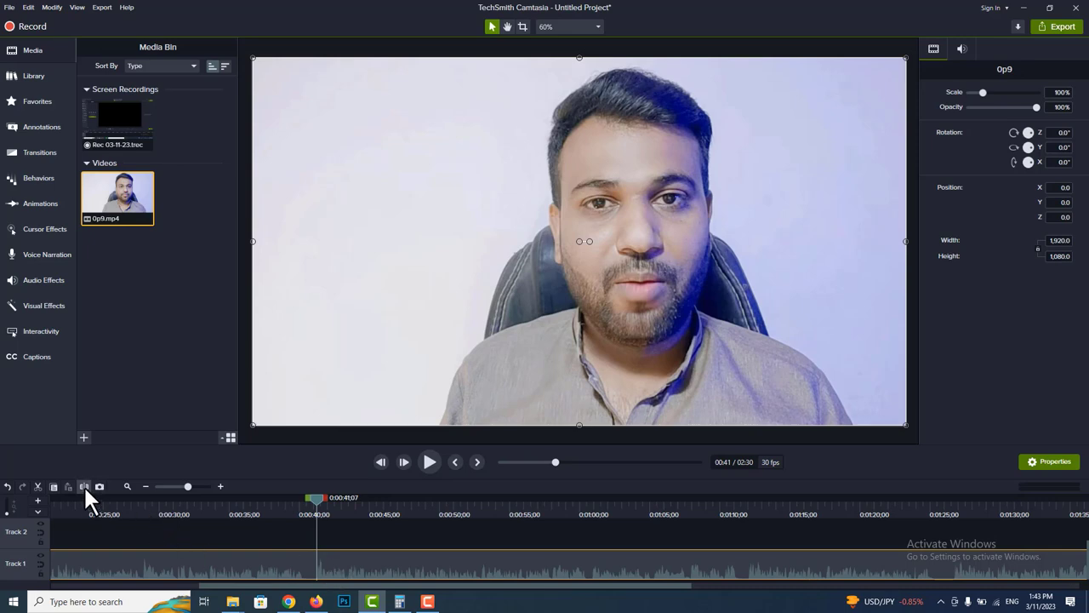
pyautogui.press('s')
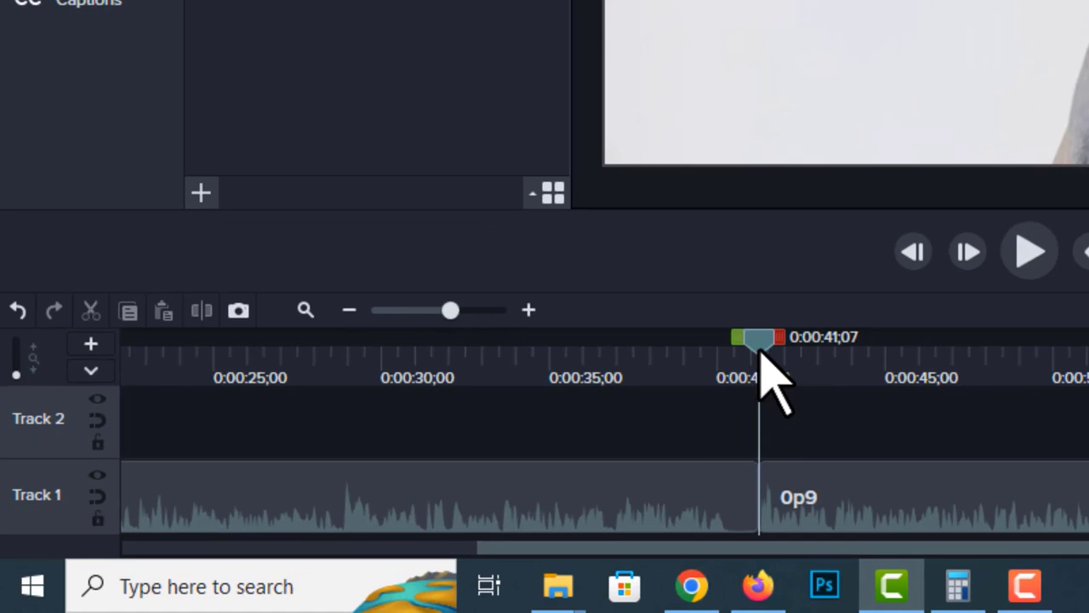
# Cut out the pause from 0:00:40;05 to the split at 0:00:41;07, closing the gap, and play across the join
pyautogui.moveTo(759, 349); pyautogui.dragTo(723, 353)
pyautogui.click(741, 502)
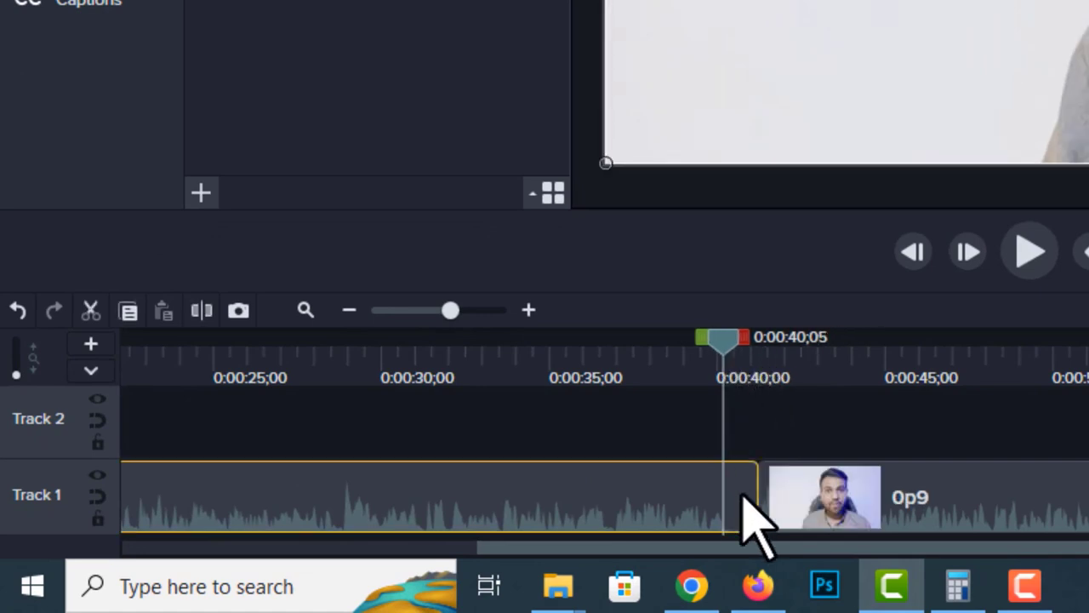
pyautogui.moveTo(739, 466); pyautogui.dragTo(783, 494)
pyautogui.moveTo(720, 354); pyautogui.dragTo(681, 353)
pyautogui.click(1025, 256)
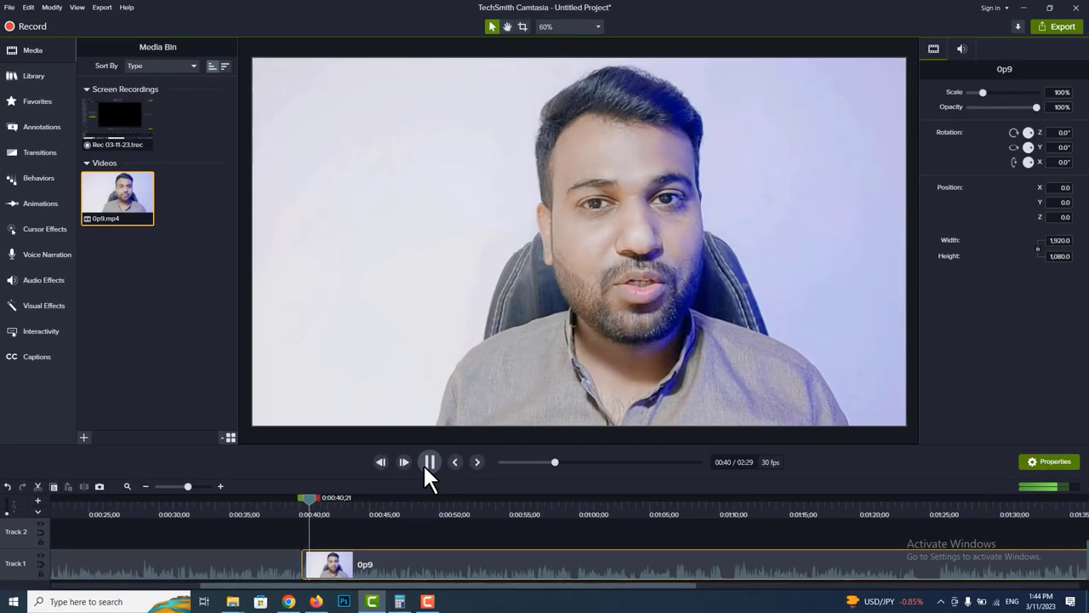
pyautogui.click(427, 463)
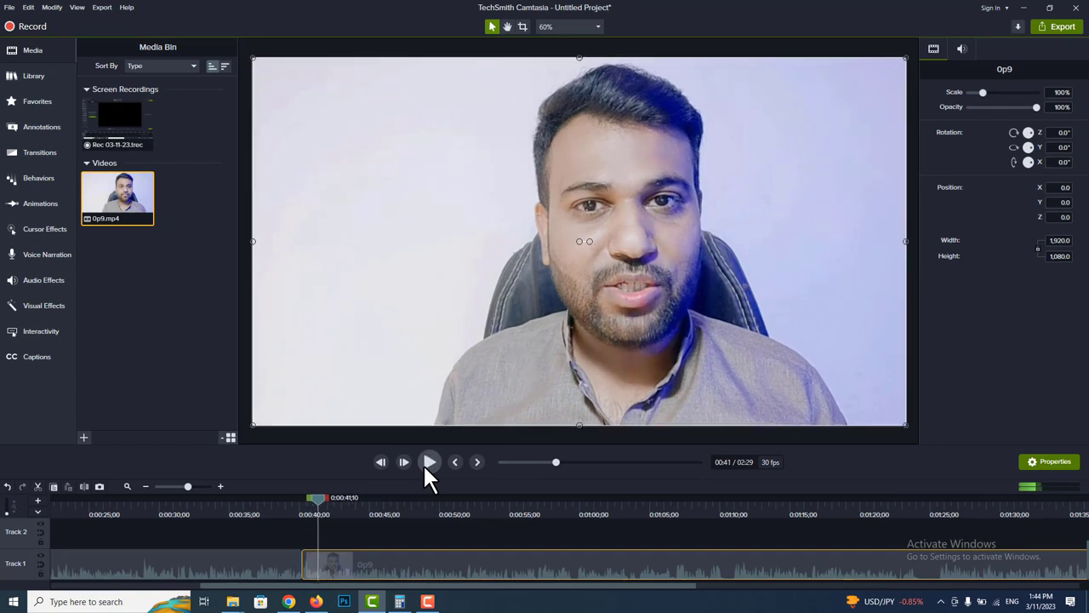
# Play the Track 1 clip around 0:01:24 to find the end of the next pause and split it at 0:01:25;22
pyautogui.moveTo(874, 512); pyautogui.dragTo(906, 527)
pyautogui.press('space')
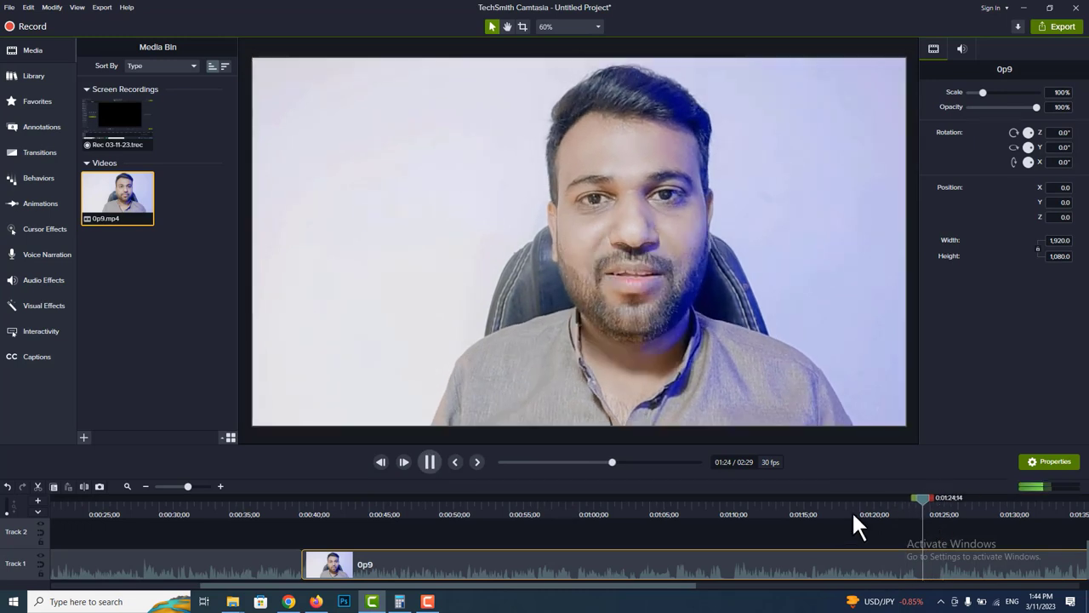
pyautogui.moveTo(937, 510); pyautogui.dragTo(893, 514)
pyautogui.click(430, 462)
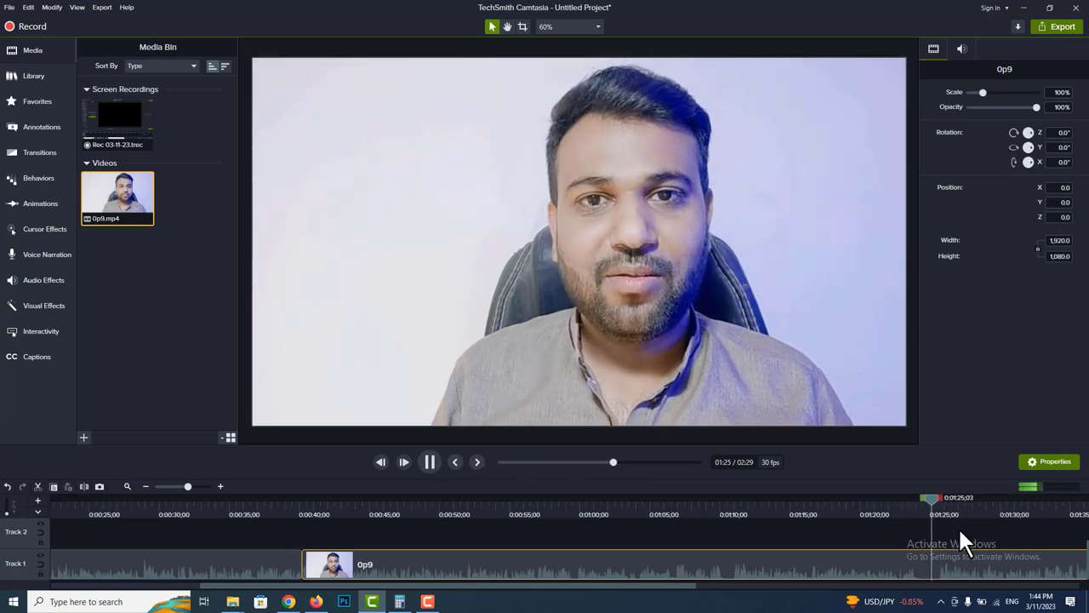
pyautogui.press('space')
pyautogui.moveTo(950, 500); pyautogui.dragTo(938, 506)
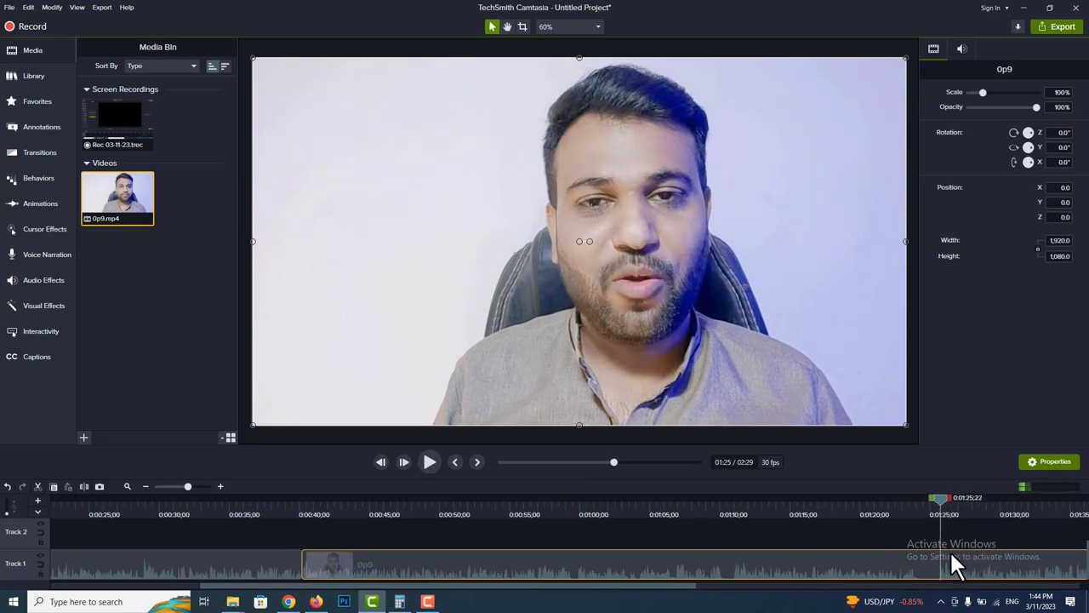
pyautogui.press('s')
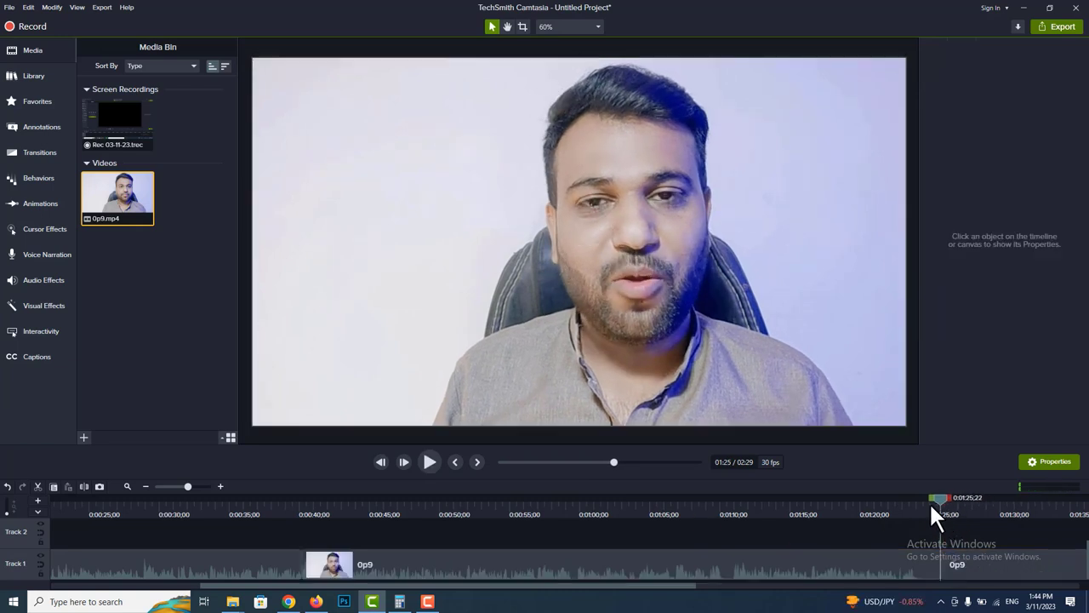
# Split the clip at 0:01:22;16, delete the short segment up to the next cut and move the remaining clip against the cut
pyautogui.click(895, 509)
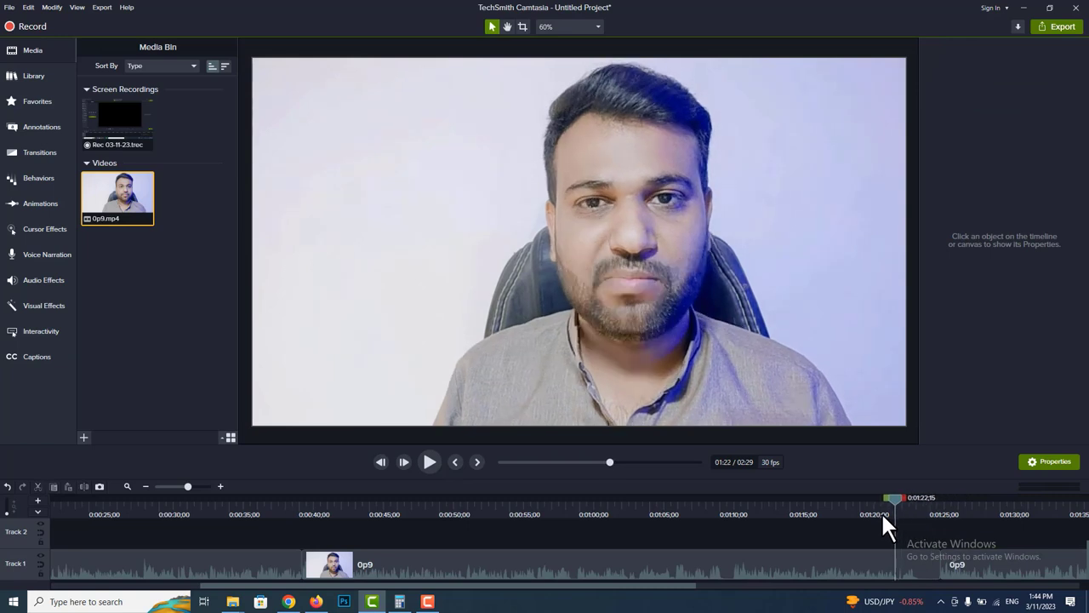
pyautogui.click(918, 564)
pyautogui.press('s')
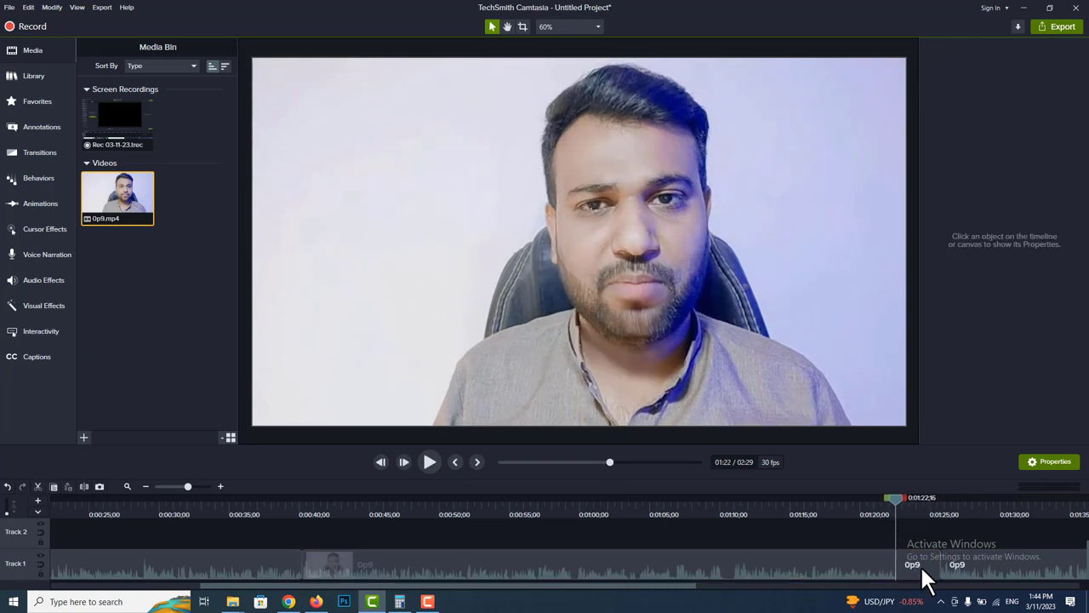
pyautogui.click(920, 563)
pyautogui.press('Delete')
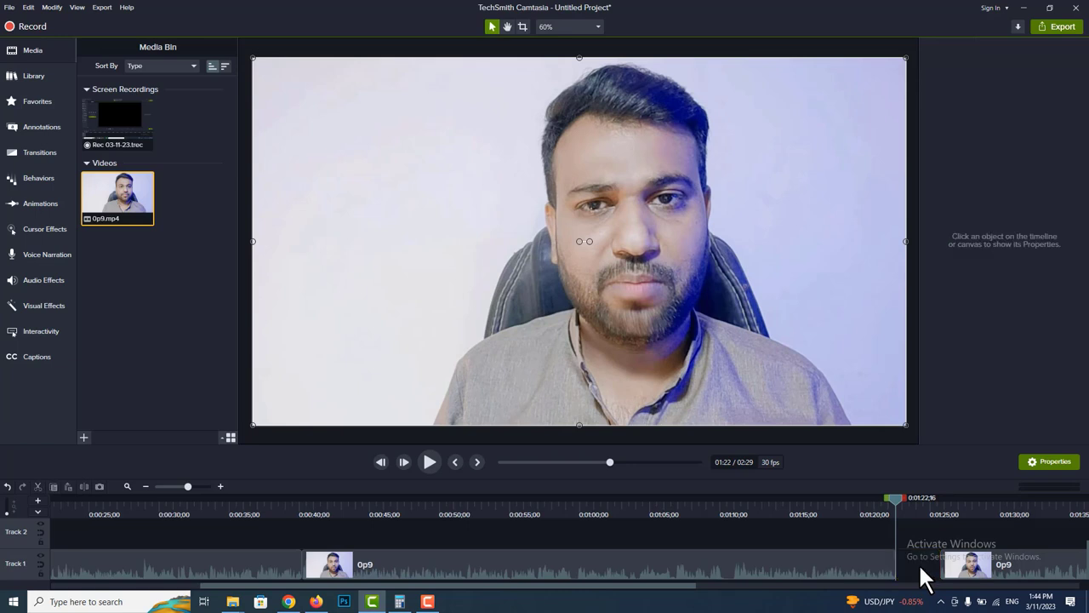
pyautogui.click(966, 569)
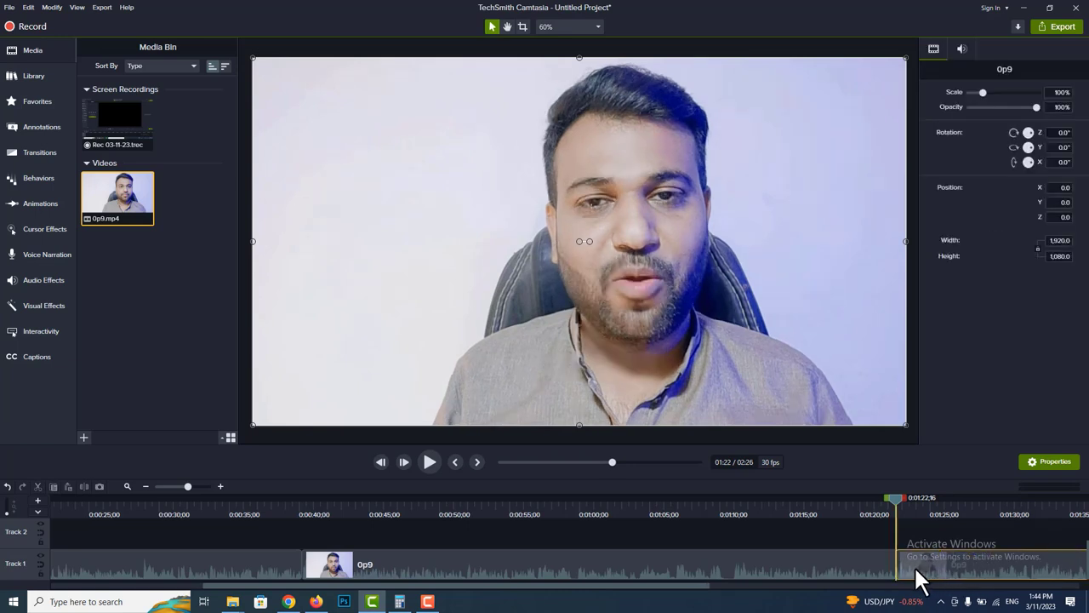
# Scrub back through the trimmed Track 1 clips to the timeline's opening and leave the playhead at 0:00:03;10
pyautogui.moveTo(892, 499); pyautogui.dragTo(760, 523)
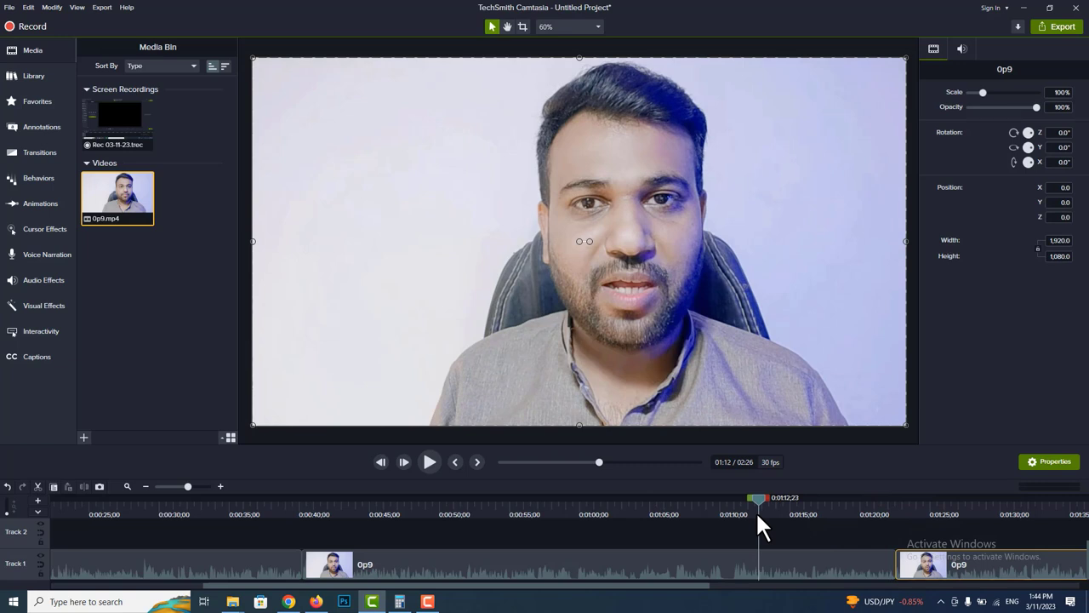
pyautogui.moveTo(702, 523); pyautogui.dragTo(231, 544)
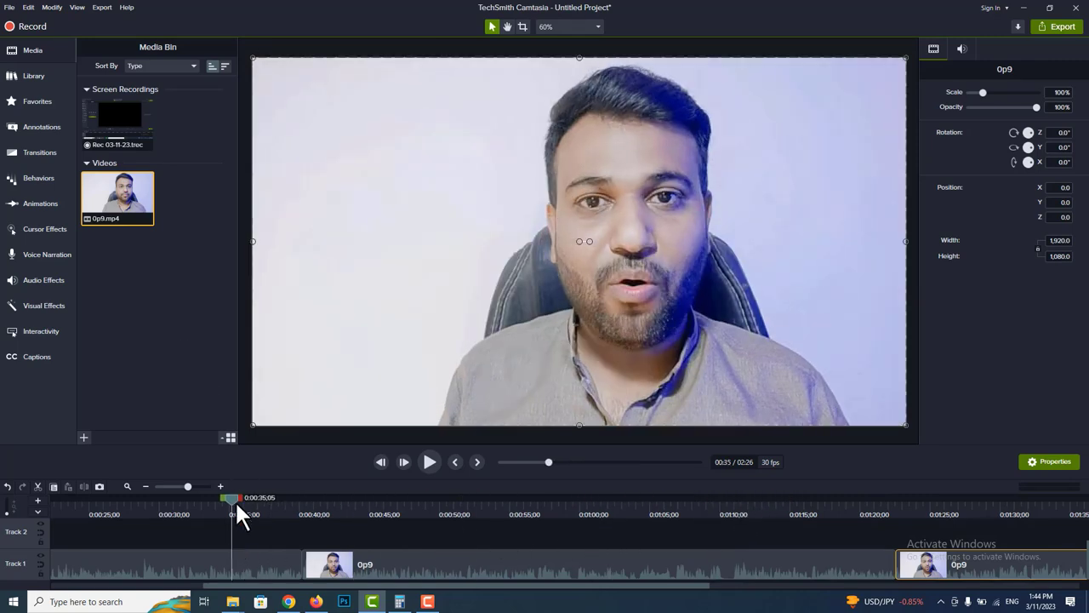
pyautogui.moveTo(120, 523); pyautogui.dragTo(60, 506)
pyautogui.moveTo(153, 586); pyautogui.dragTo(21, 593)
pyautogui.moveTo(28, 522); pyautogui.dragTo(493, 566)
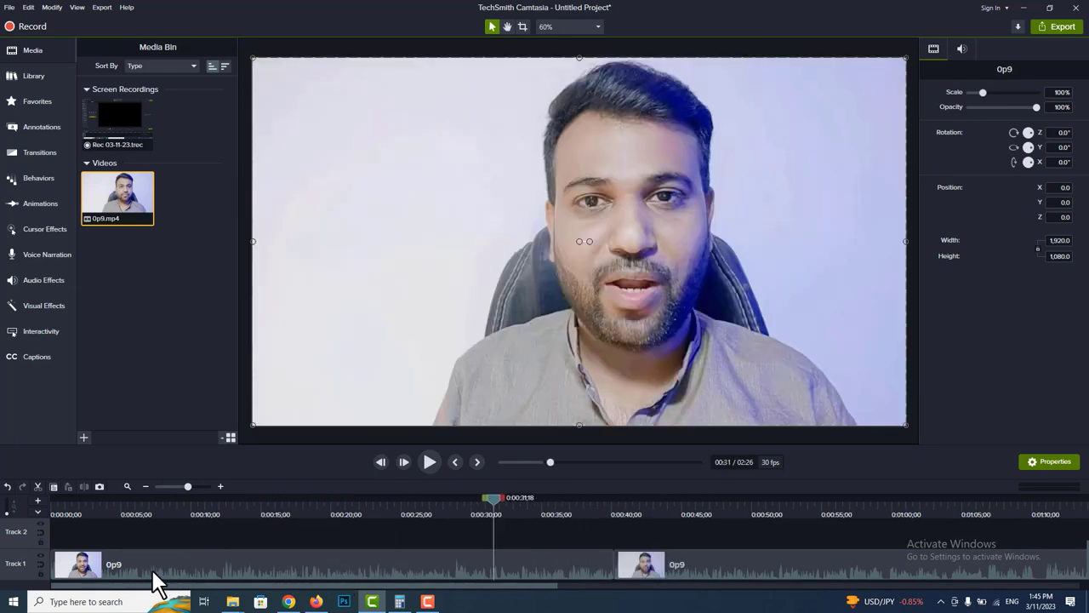
pyautogui.click(101, 572)
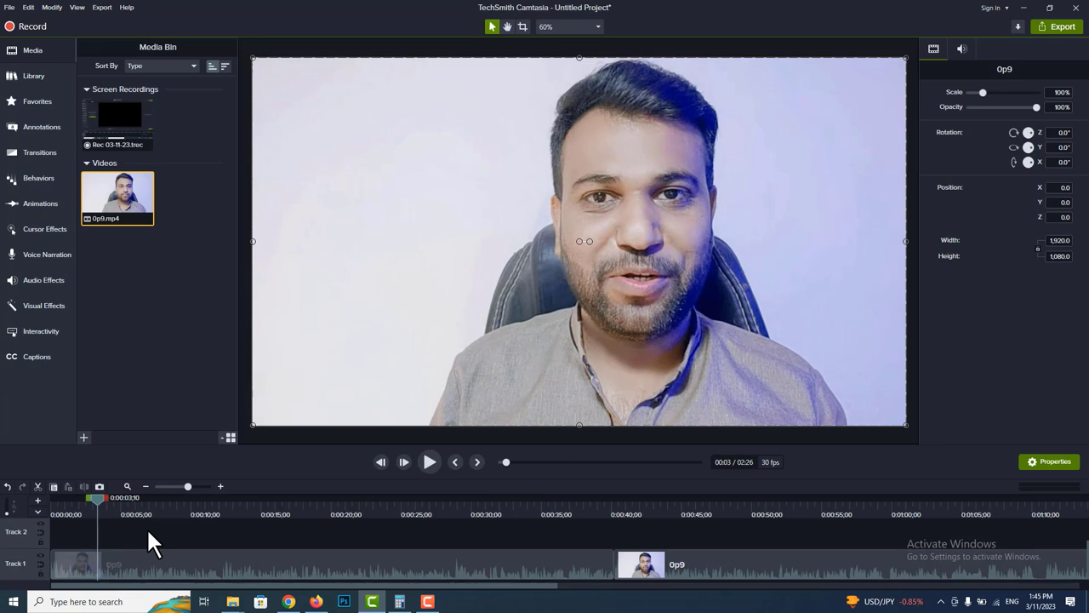
pyautogui.click(177, 531)
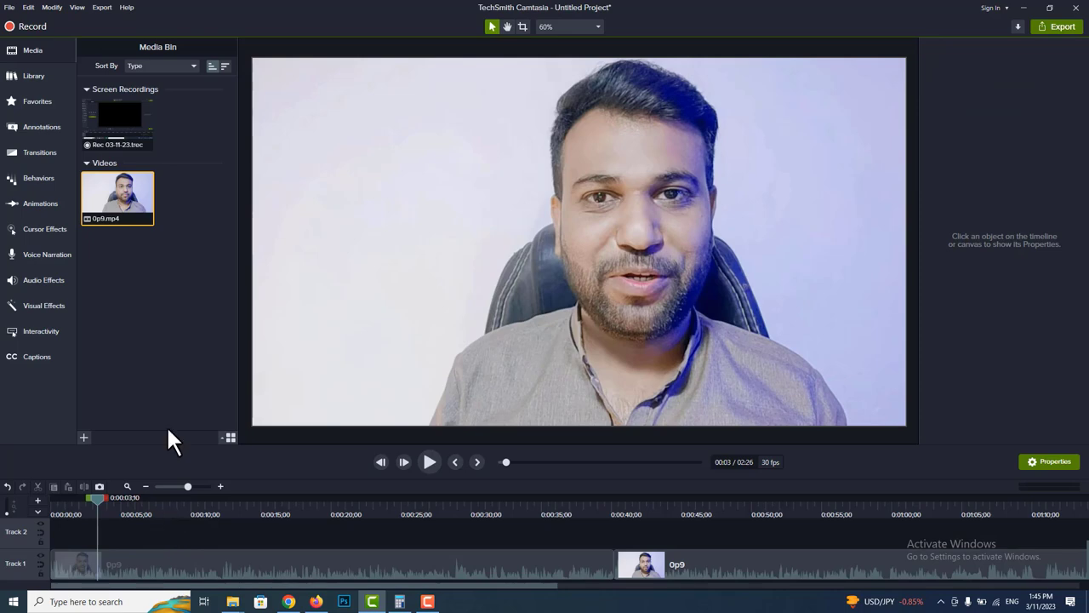
# Import the ookkk logo image from the 2017 folder on Local Disk (F:) into the media bin
pyautogui.doubleClick(165, 286)
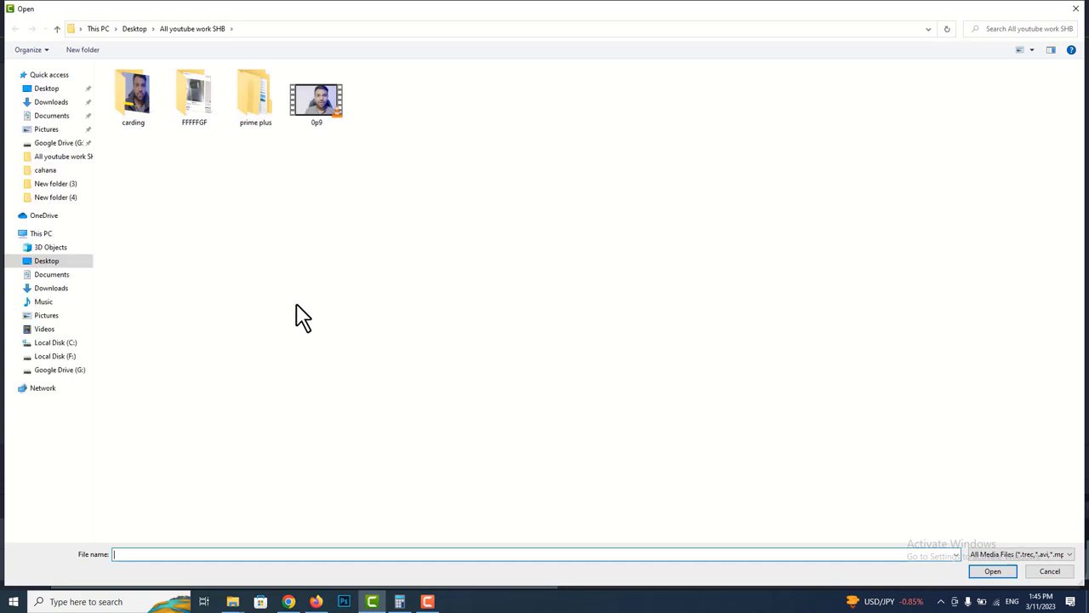
pyautogui.click(1075, 9)
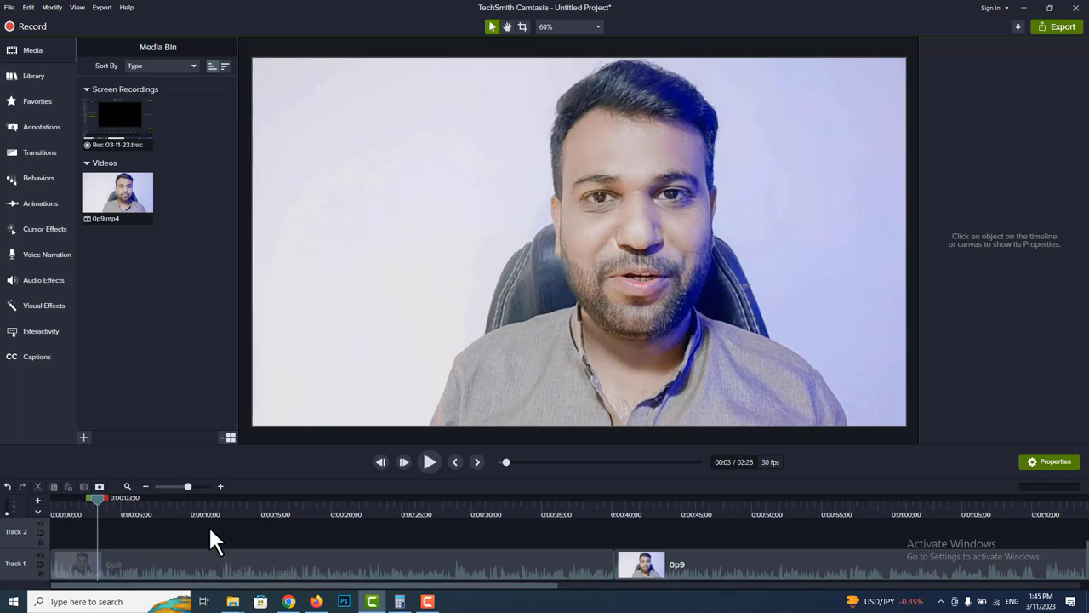
pyautogui.doubleClick(163, 282)
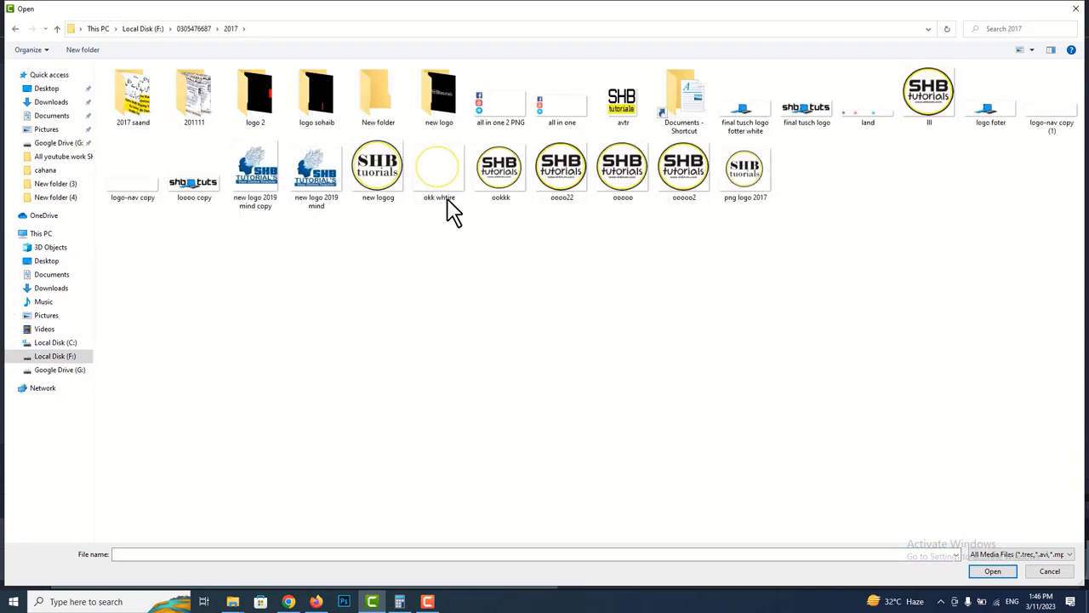
pyautogui.click(452, 205)
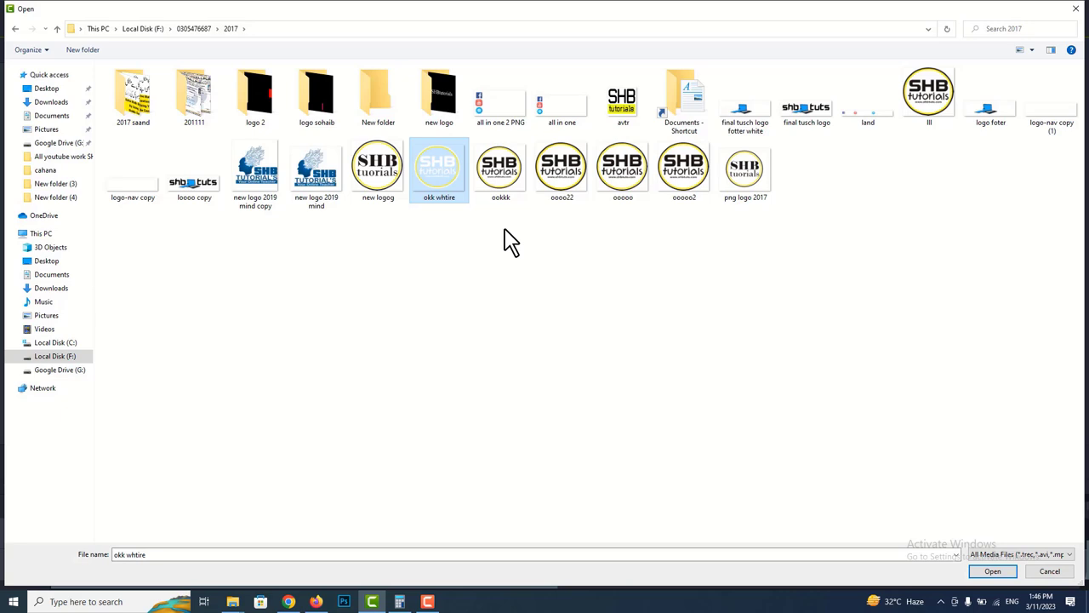
pyautogui.click(502, 174)
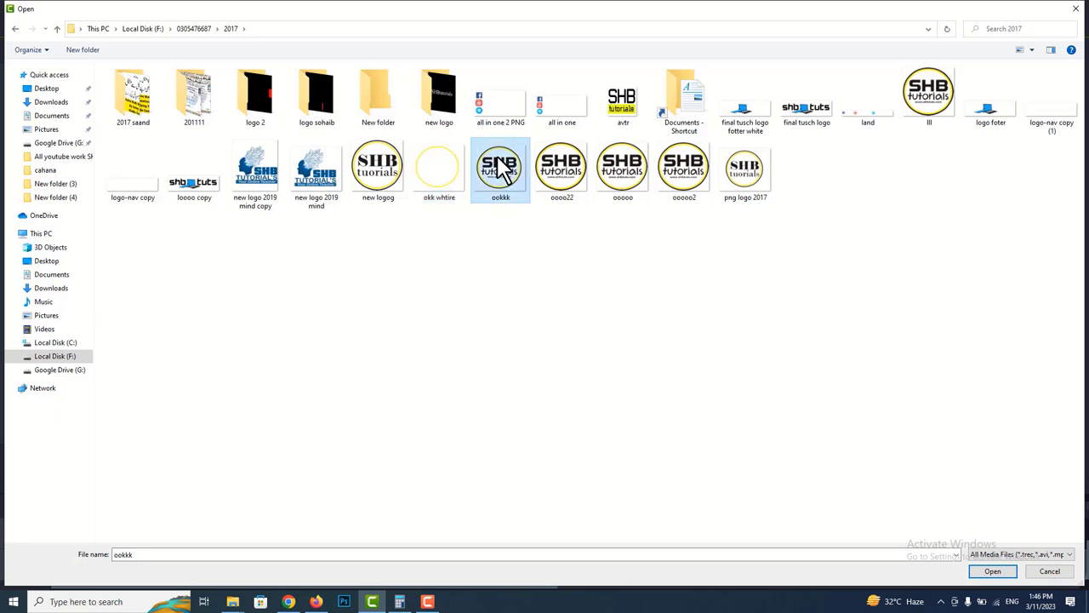
pyautogui.click(993, 571)
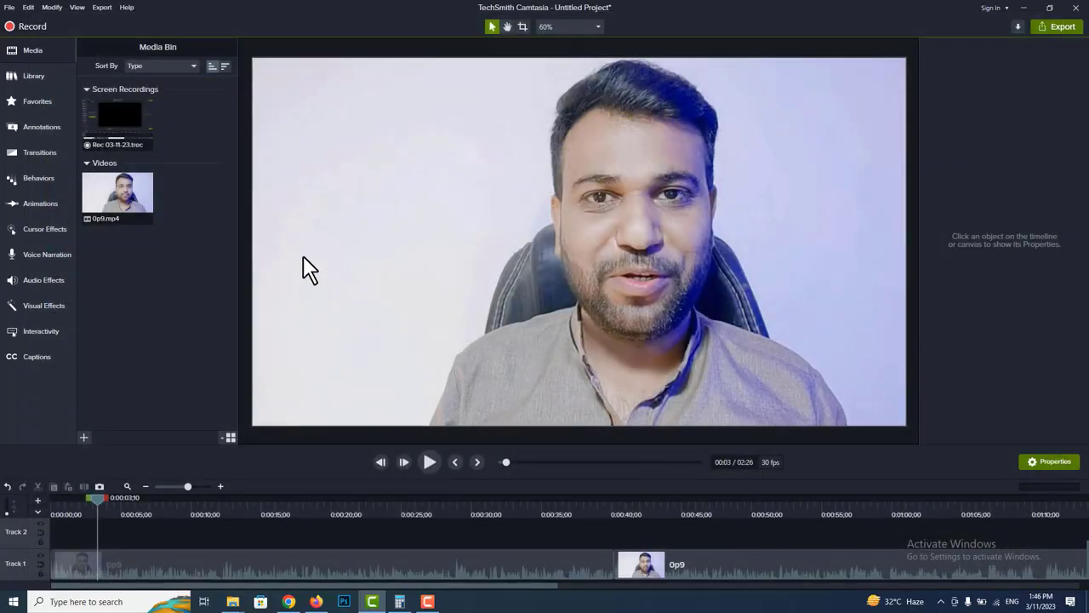
# Place ookkk.png on Track 2 at 0:00:03;10, shrink it to about 8.5% scale and position it in the video frame's upper-left corner
pyautogui.moveTo(117, 270); pyautogui.dragTo(137, 531)
pyautogui.moveTo(531, 119); pyautogui.dragTo(536, 165)
pyautogui.moveTo(394, 113); pyautogui.dragTo(670, 353)
pyautogui.moveTo(572, 283); pyautogui.dragTo(316, 81)
pyautogui.moveTo(344, 136)
pyautogui.mouseDown()
pyautogui.moveTo(330, 127)
pyautogui.moveTo(434, 224)
pyautogui.moveTo(314, 111)
pyautogui.moveTo(333, 121)
pyautogui.mouseUp()
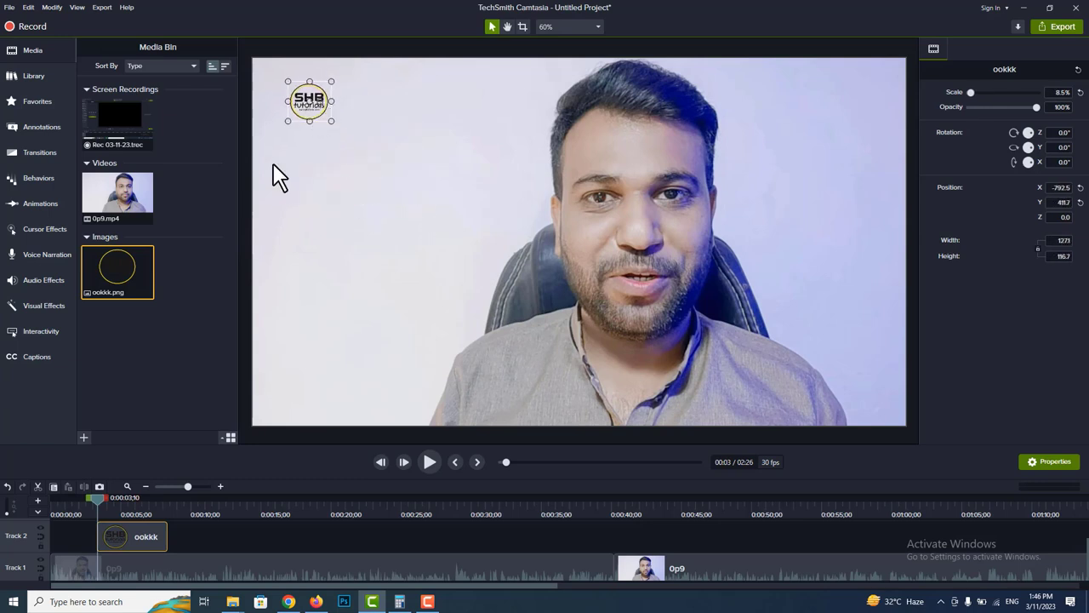
# Play the section around the logo clip on Track 2 and stop at 0:00:06;28
pyautogui.click(180, 536)
pyautogui.click(131, 536)
pyautogui.moveTo(52, 503); pyautogui.dragTo(149, 505)
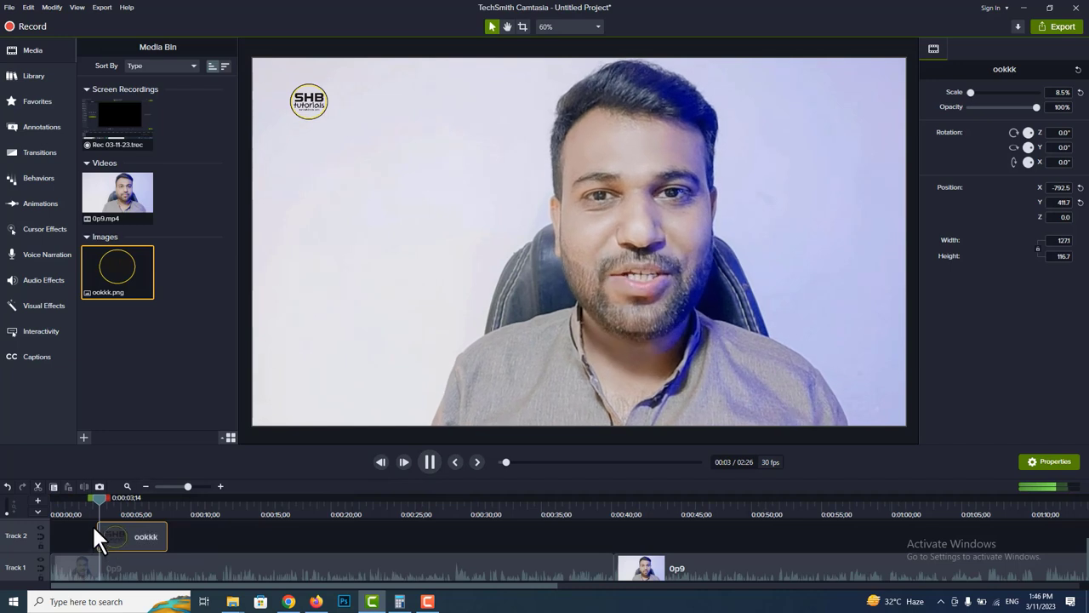
pyautogui.click(430, 460)
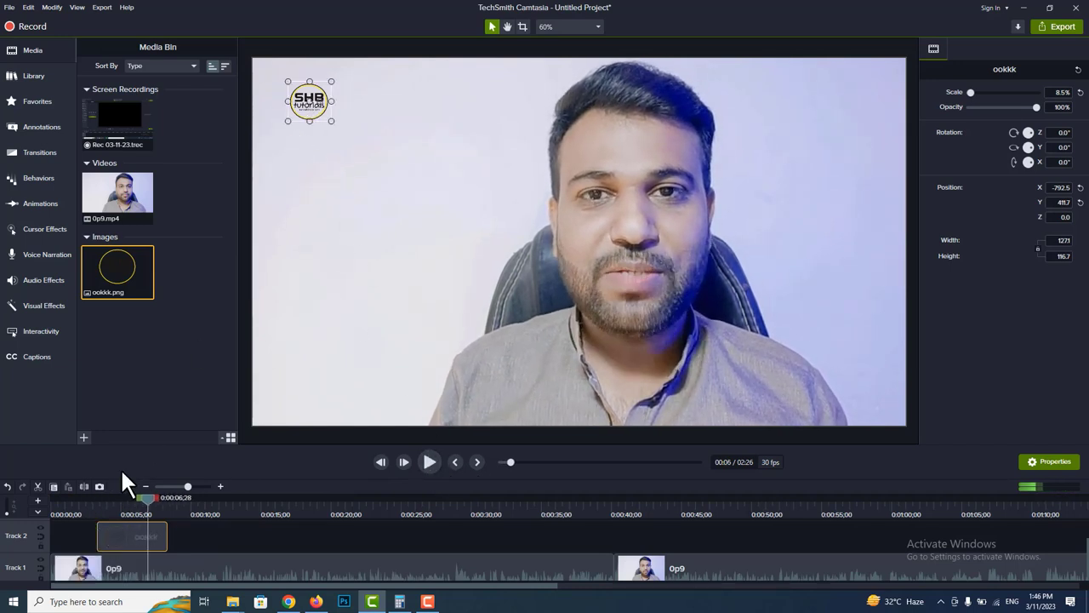
# Extend the ookkk logo clip on Track 2 from 0:00:00;00 to the end of the last Track 1 clip
pyautogui.moveTo(125, 550); pyautogui.dragTo(304, 534)
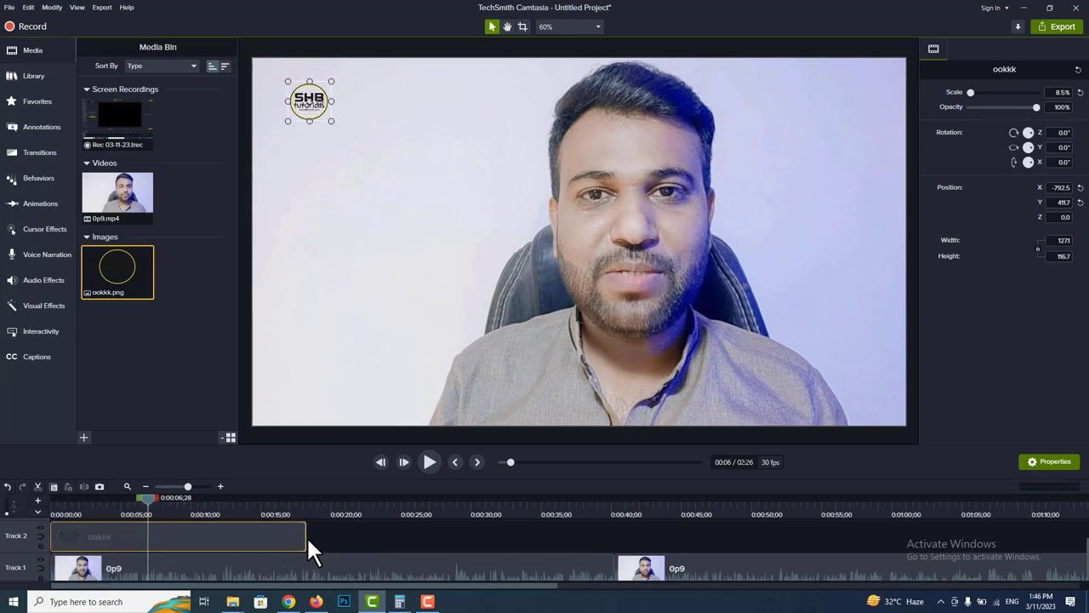
pyautogui.click(146, 486)
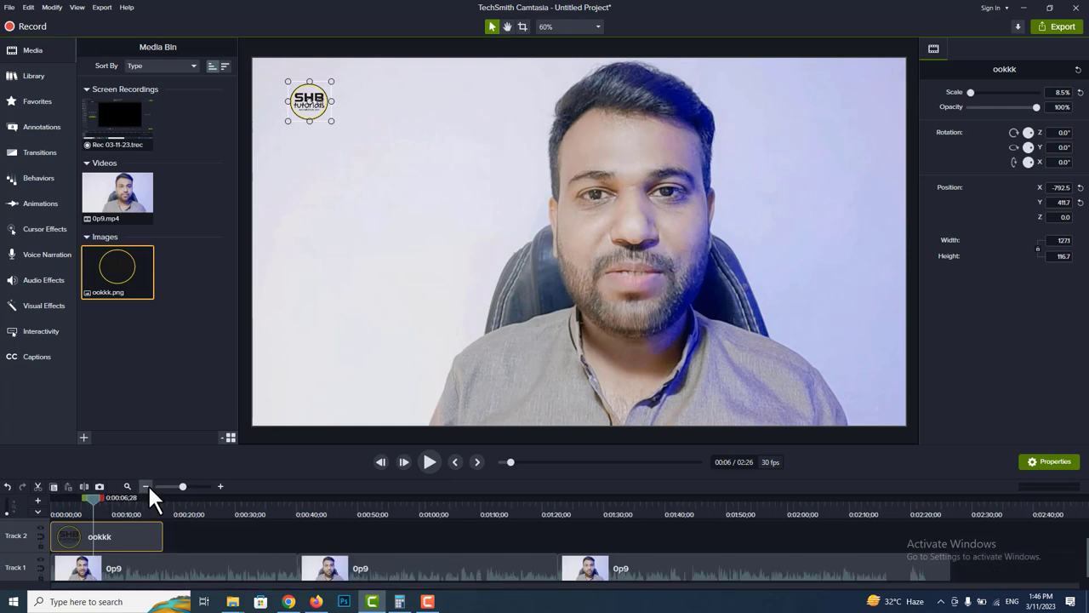
pyautogui.moveTo(162, 536); pyautogui.dragTo(949, 534)
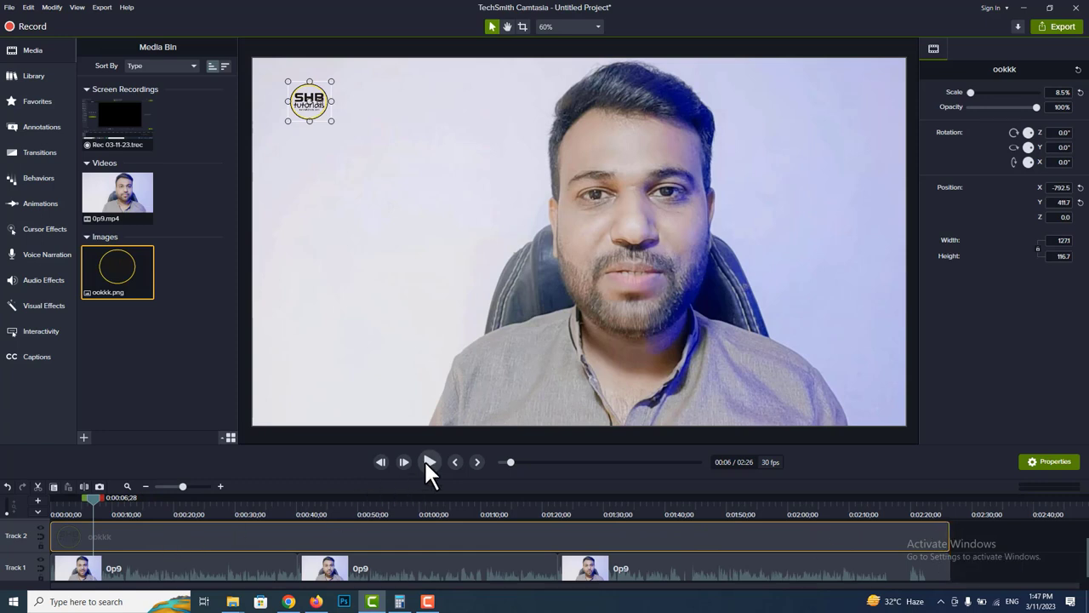
# Play the video with the logo overlay, stop at 0:00:15;00 and deselect the ookkk clip
pyautogui.click(426, 460)
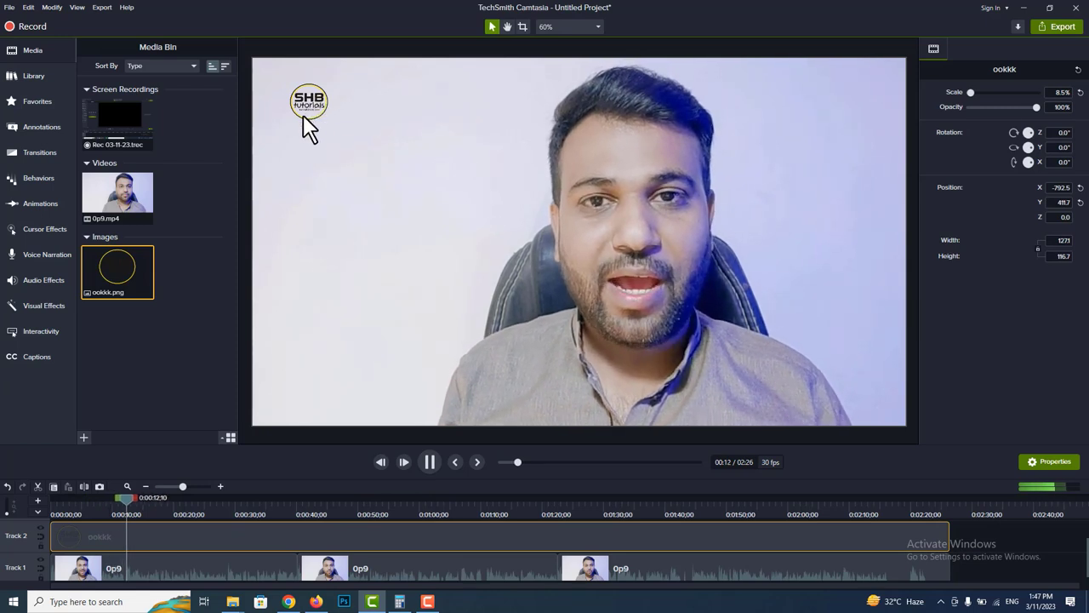
pyautogui.click(429, 462)
pyautogui.scroll(2, 349, 545)
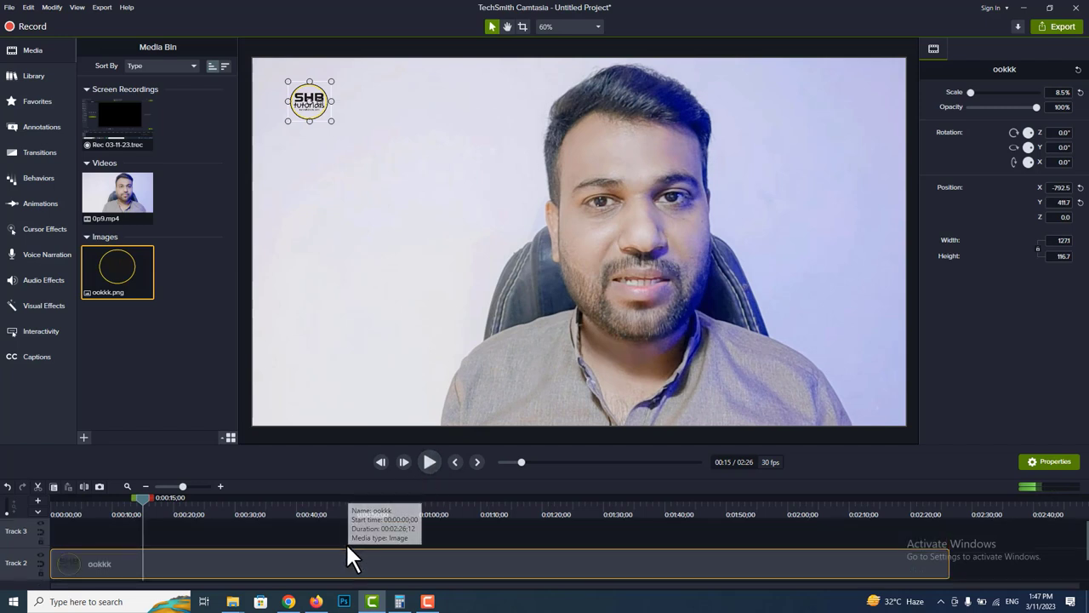
pyautogui.click(227, 532)
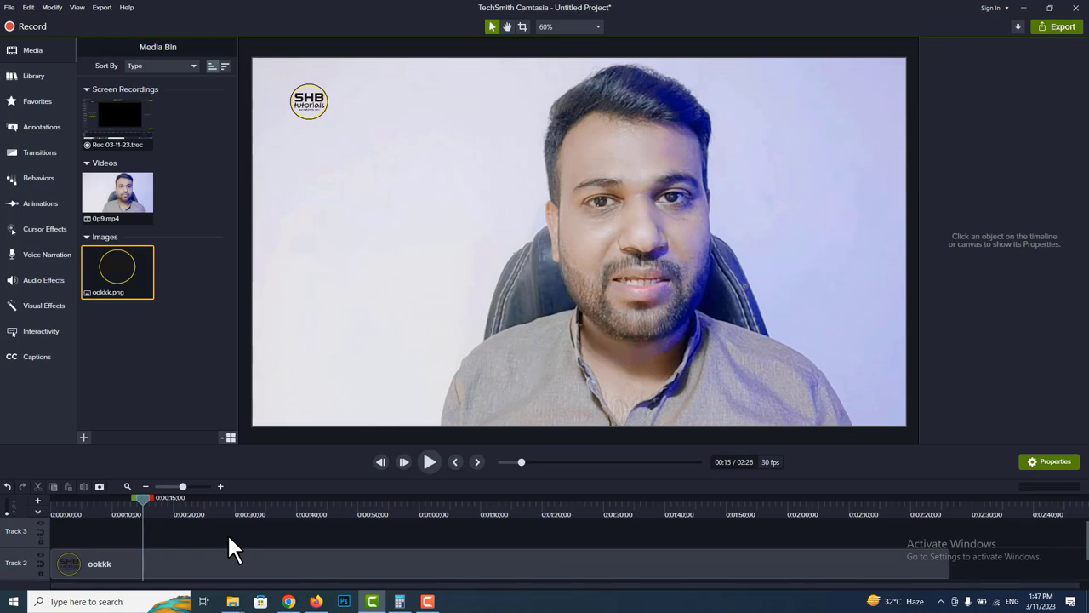
# Import the Best Action games Youtube Thumbnail image with the "100 $ Daily" text from the Desktop into the media bin
pyautogui.doubleClick(147, 322)
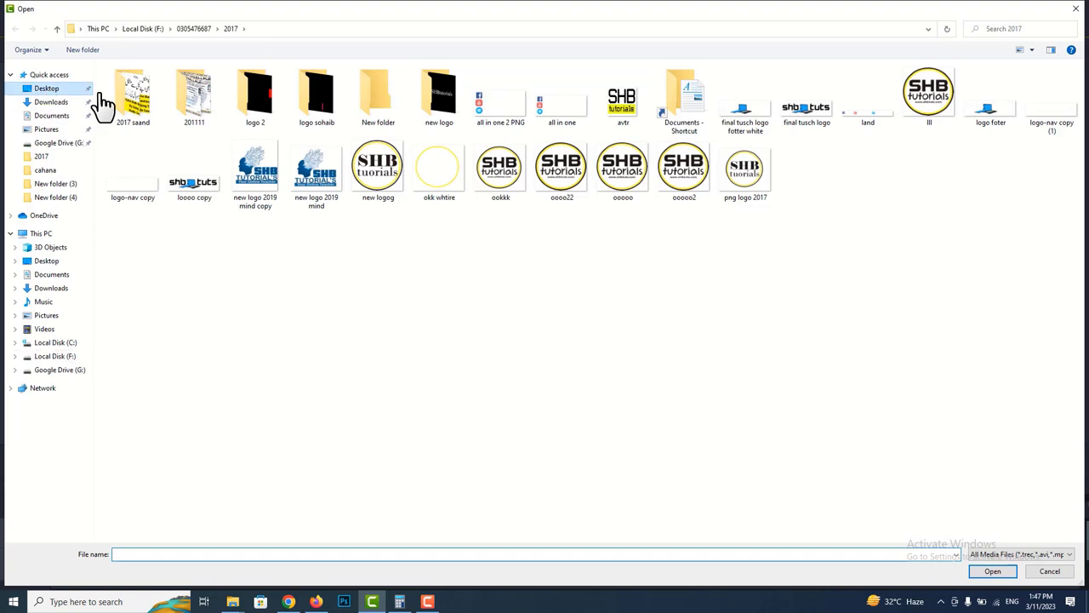
pyautogui.click(90, 89)
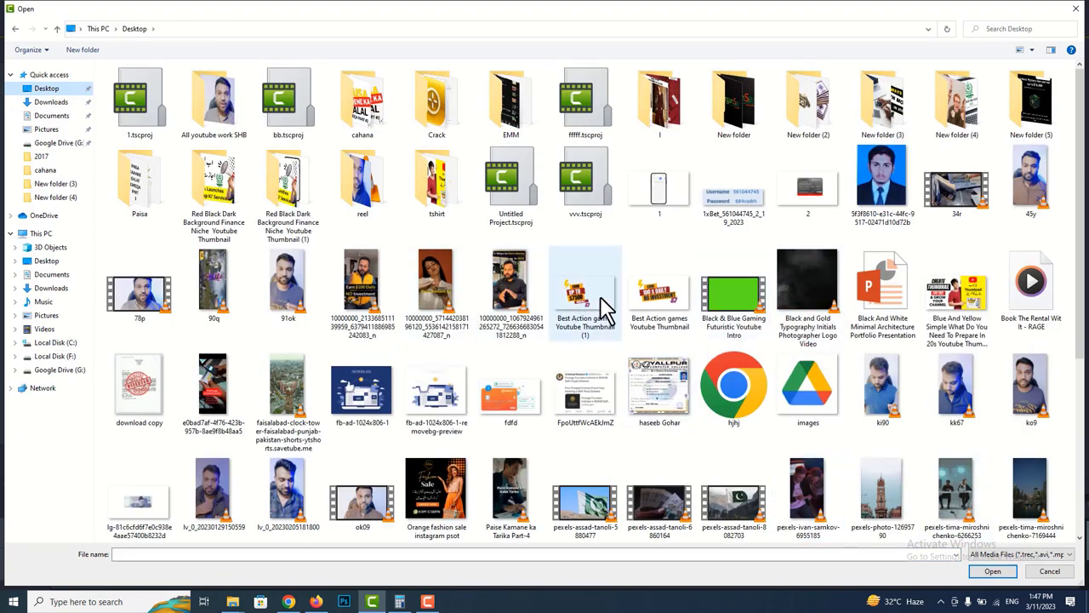
pyautogui.click(664, 310)
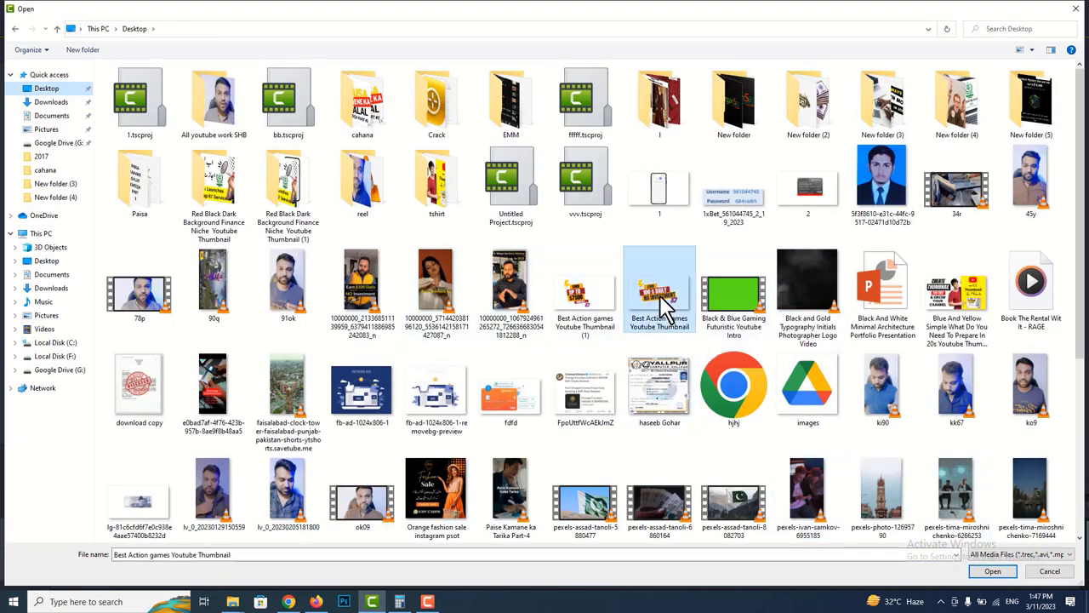
pyautogui.doubleClick(662, 294)
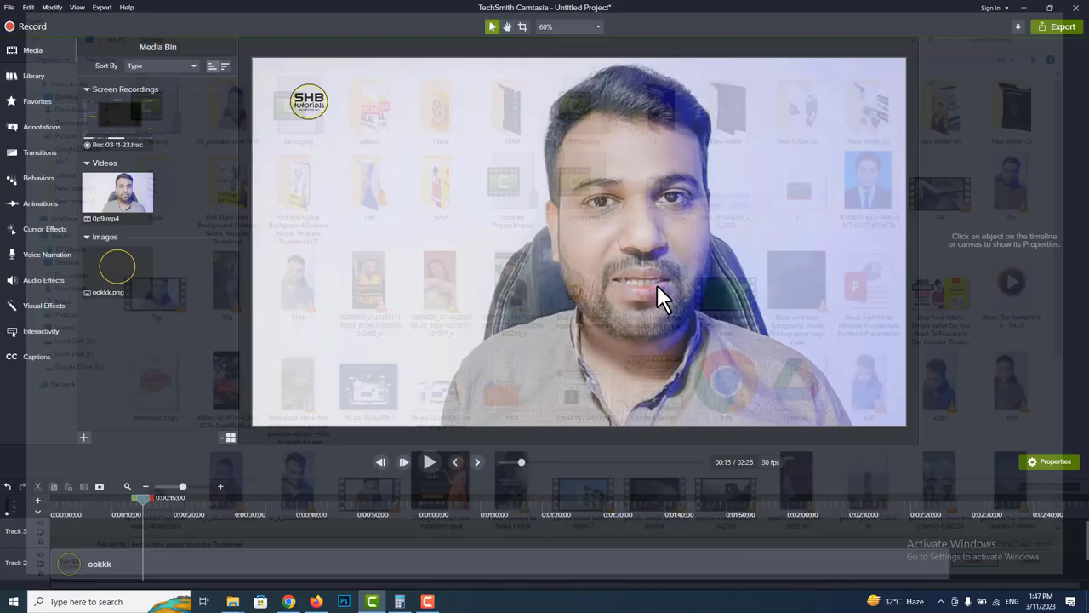
# Place the thumbnail image on Track 3 at 0:00:15;00, scale it to about 81.8% and position it beside the speaker, below the logo
pyautogui.moveTo(120, 279); pyautogui.dragTo(162, 534)
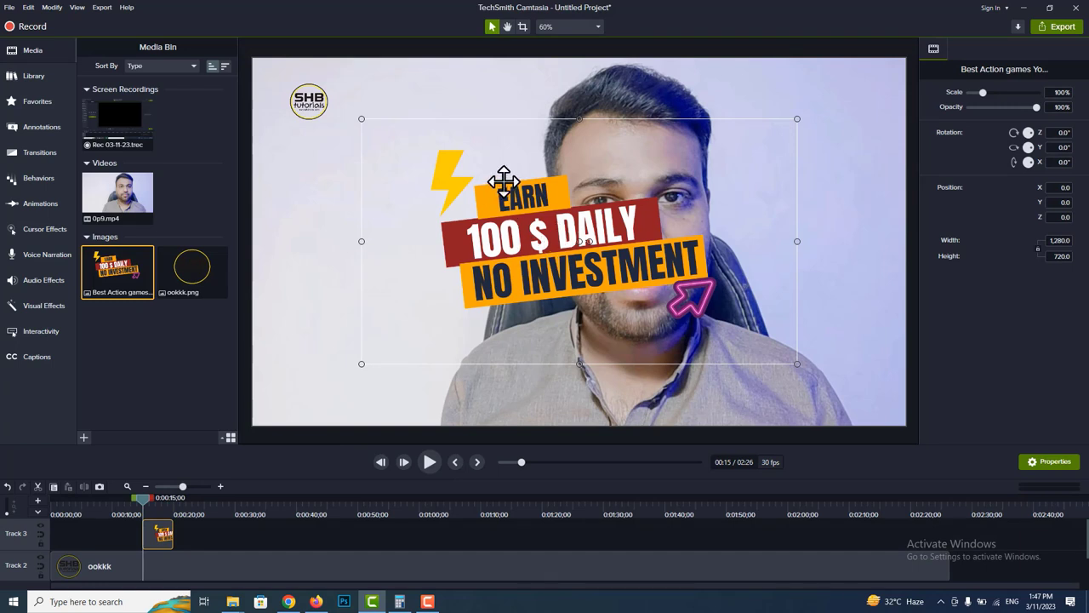
pyautogui.moveTo(504, 181); pyautogui.dragTo(483, 212)
pyautogui.moveTo(776, 150)
pyautogui.mouseDown()
pyautogui.moveTo(713, 185)
pyautogui.moveTo(506, 250)
pyautogui.moveTo(821, 154)
pyautogui.moveTo(576, 258)
pyautogui.moveTo(783, 161)
pyautogui.moveTo(784, 145)
pyautogui.mouseUp()
pyautogui.moveTo(547, 299)
pyautogui.mouseDown()
pyautogui.moveTo(420, 227)
pyautogui.moveTo(496, 299)
pyautogui.moveTo(554, 299)
pyautogui.mouseUp()
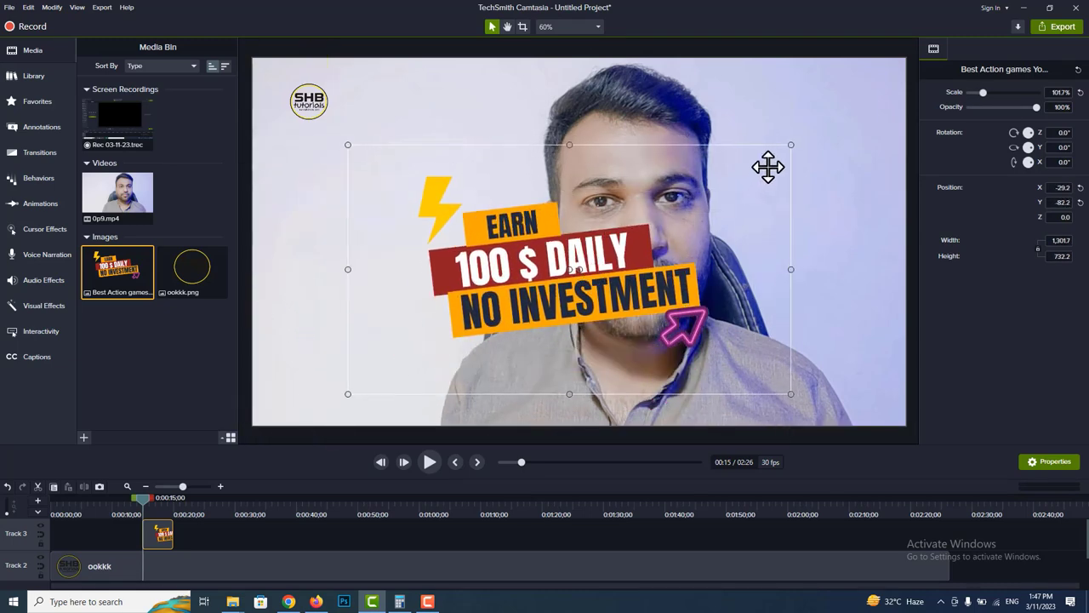
pyautogui.moveTo(790, 144); pyautogui.dragTo(589, 257)
pyautogui.moveTo(459, 314); pyautogui.dragTo(387, 250)
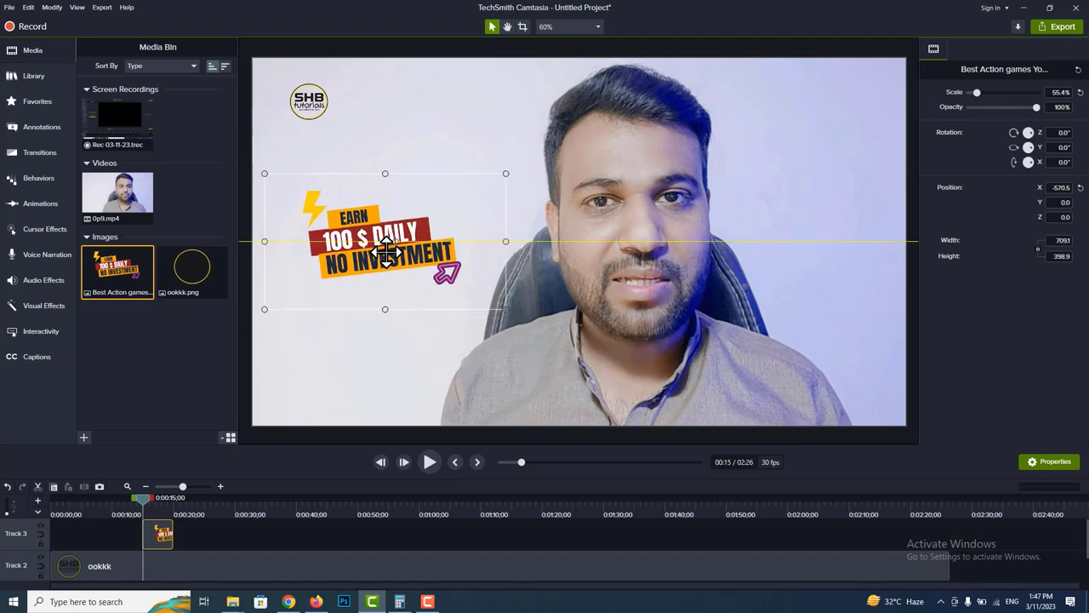
pyautogui.moveTo(506, 309); pyautogui.dragTo(620, 374)
pyautogui.moveTo(540, 305); pyautogui.dragTo(502, 283)
# Play the section around the thumbnail clip on Track 3 several times and stop at 0:00:16;06
pyautogui.press('space')
pyautogui.click(128, 506)
pyautogui.click(423, 464)
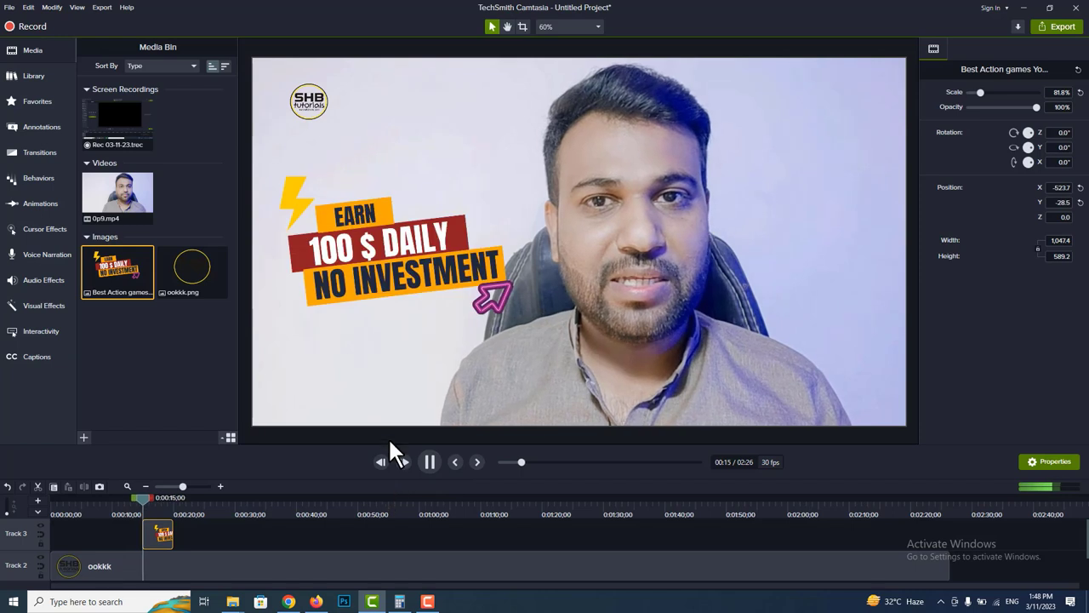
pyautogui.click(430, 461)
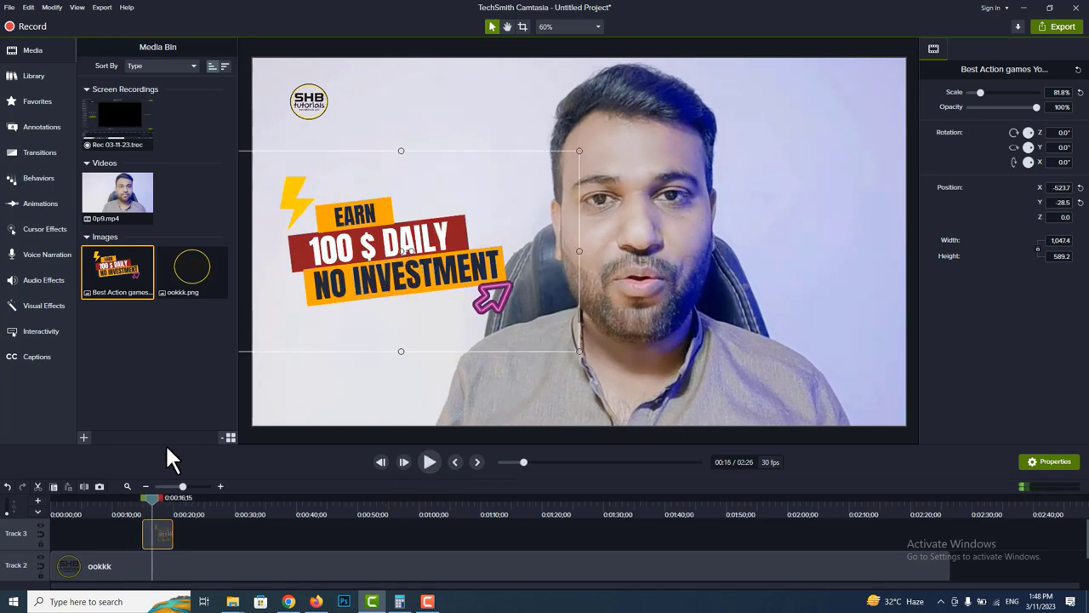
pyautogui.click(134, 507)
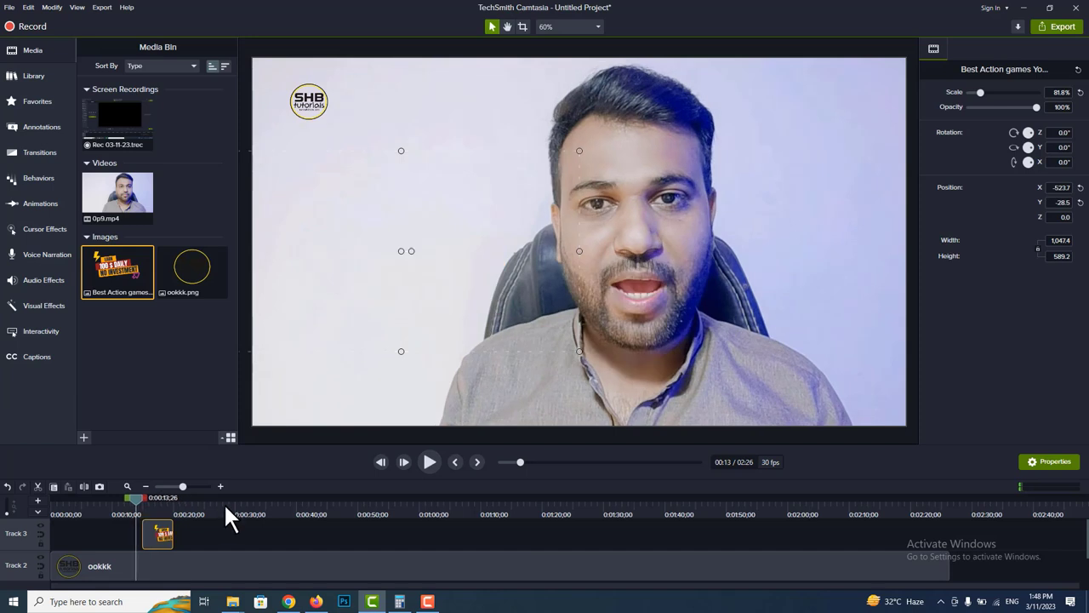
pyautogui.click(429, 461)
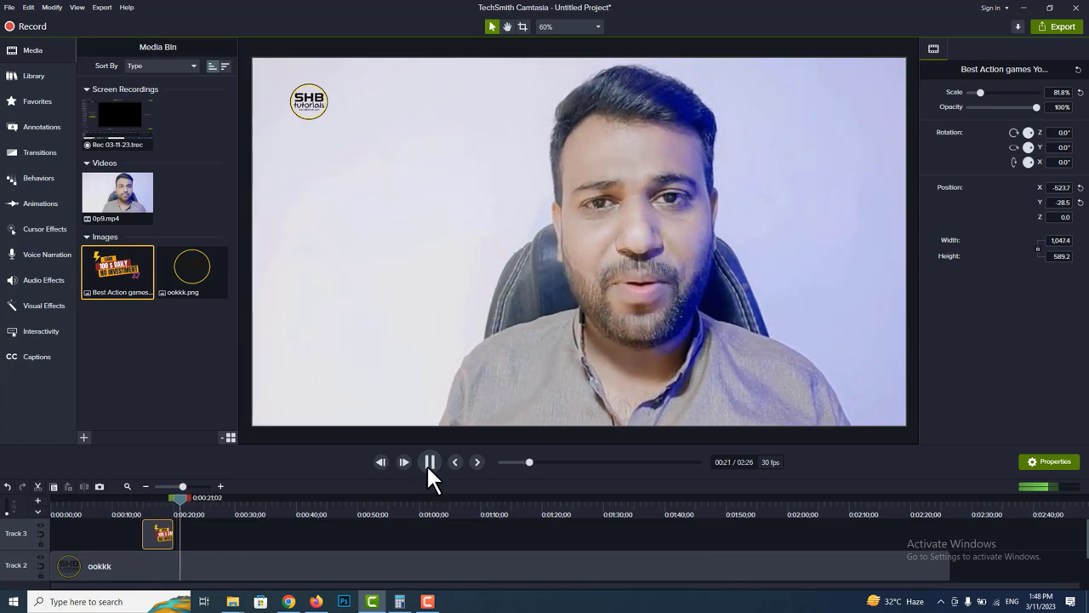
pyautogui.moveTo(166, 528)
pyautogui.mouseDown()
pyautogui.moveTo(287, 534)
pyautogui.moveTo(171, 535)
pyautogui.mouseUp()
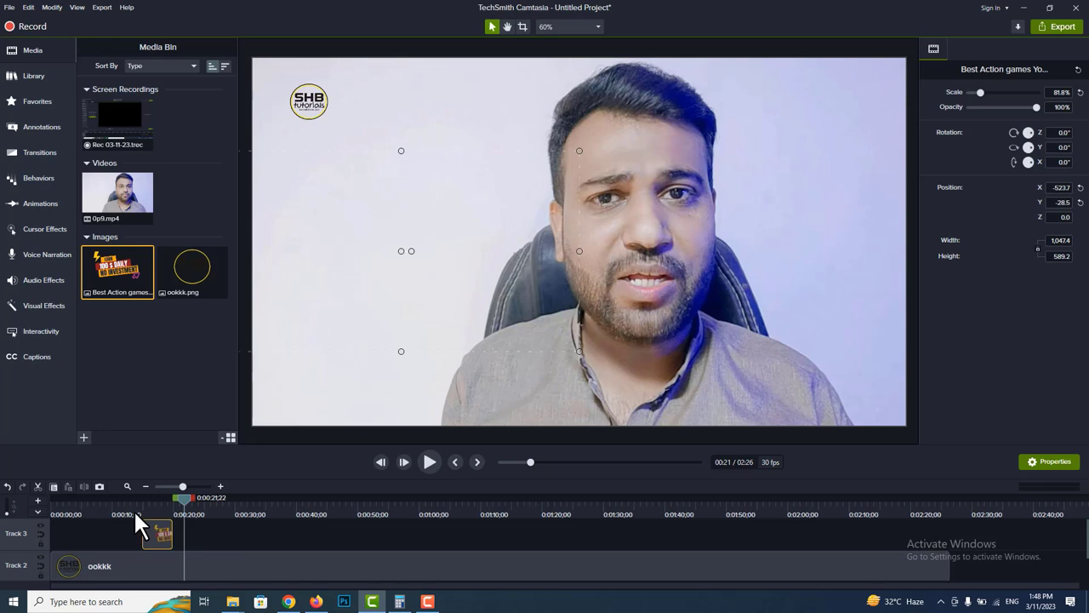
pyautogui.click(140, 514)
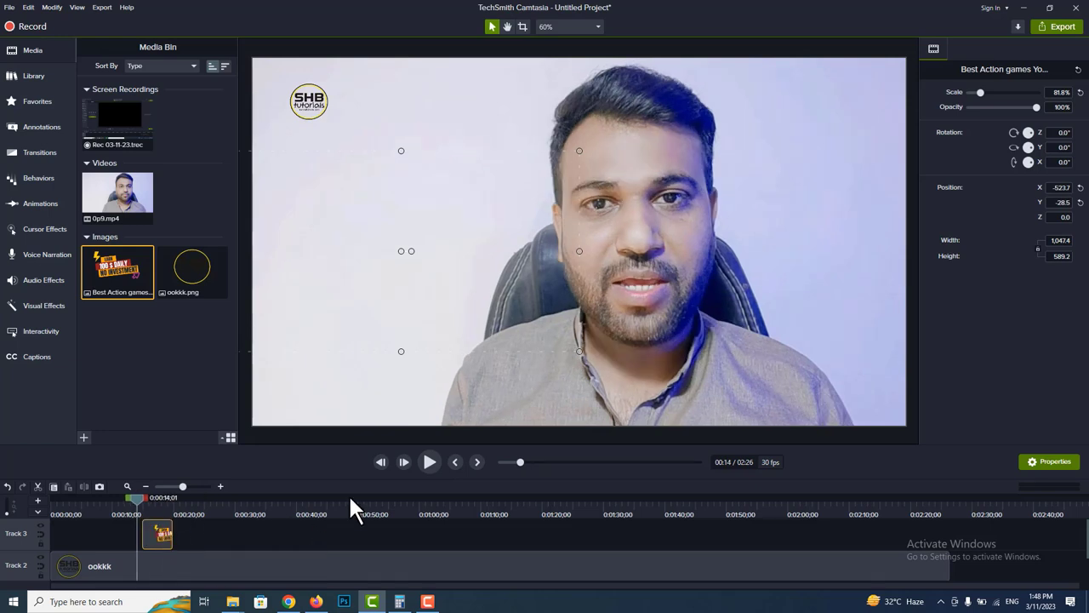
pyautogui.click(431, 464)
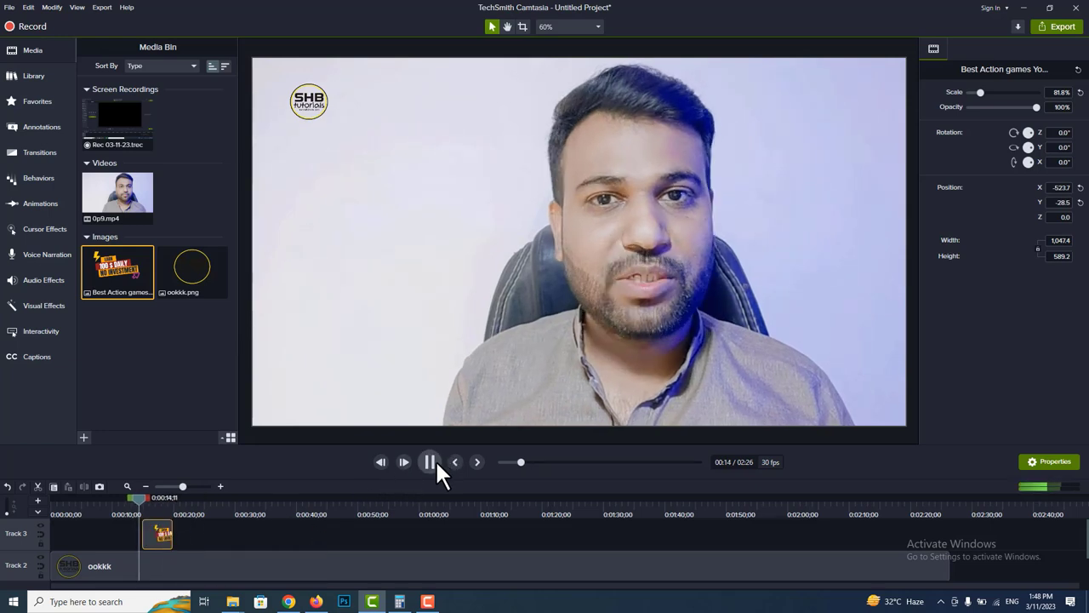
pyautogui.click(432, 462)
# Apply the Pulsating behavior to the thumbnail clip on Track 3 and preview it up to 0:00:17;29
pyautogui.click(43, 129)
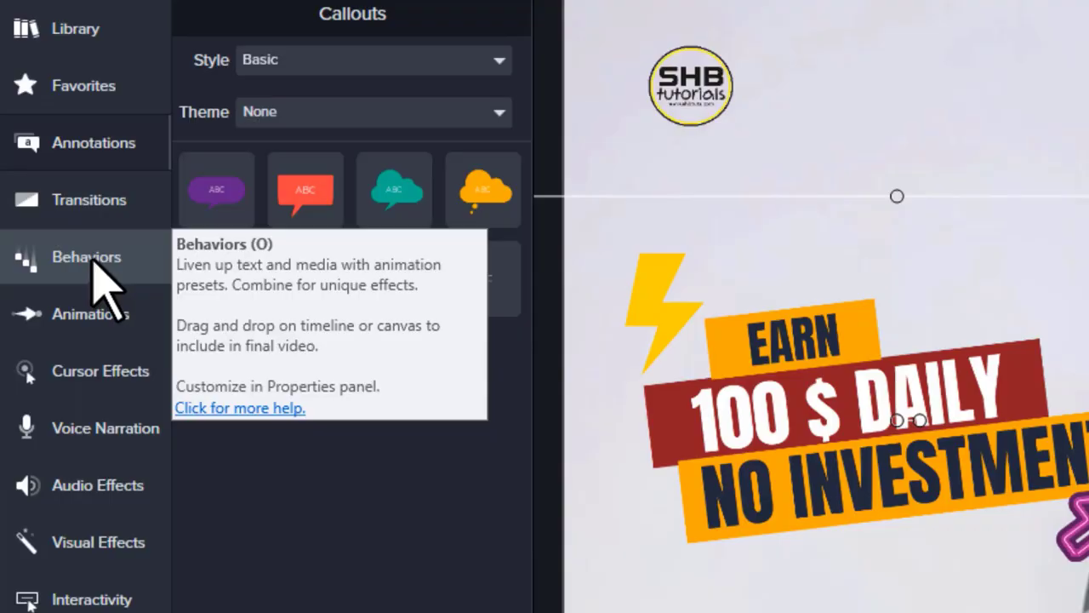
pyautogui.click(36, 177)
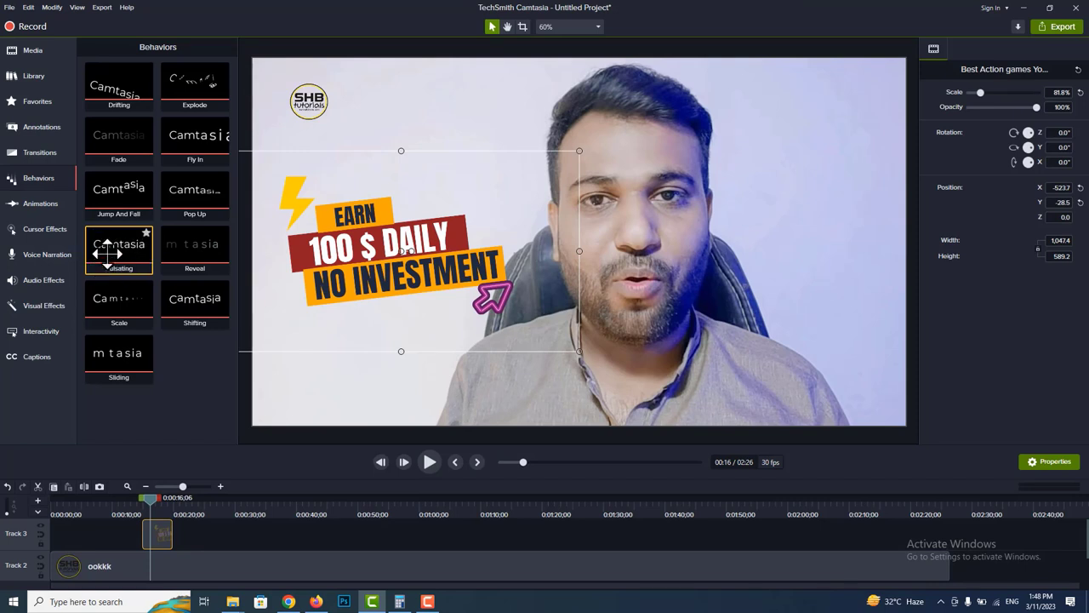
pyautogui.moveTo(104, 244); pyautogui.dragTo(160, 536)
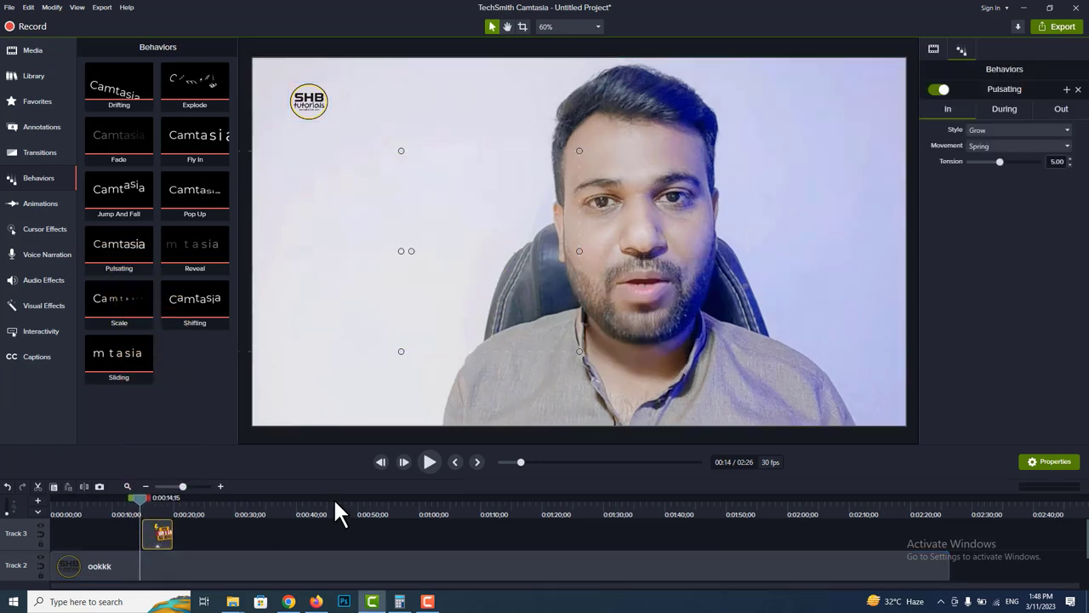
pyautogui.click(428, 462)
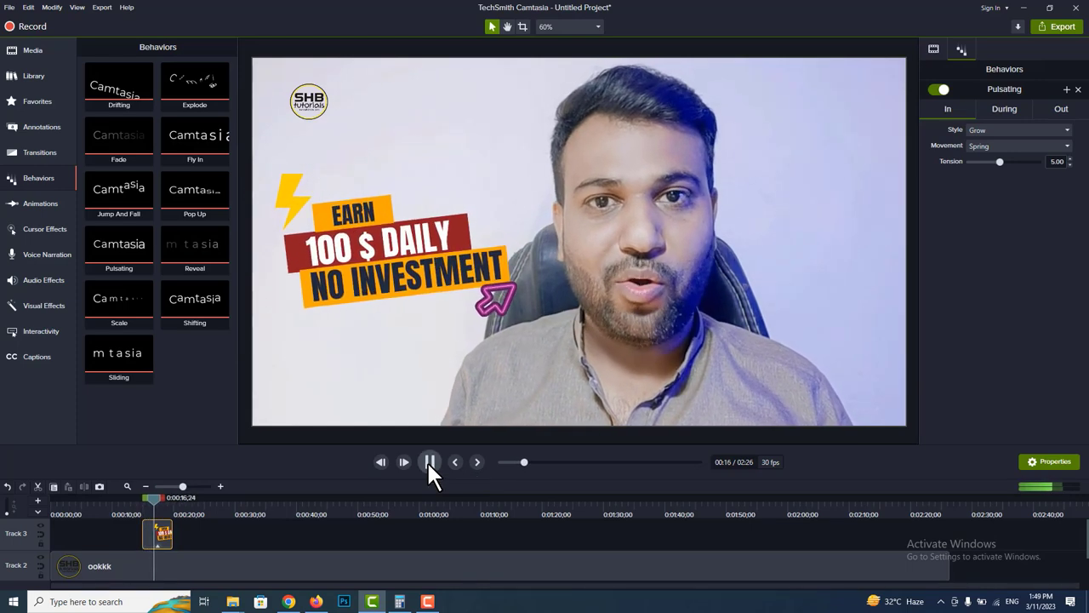
pyautogui.click(428, 462)
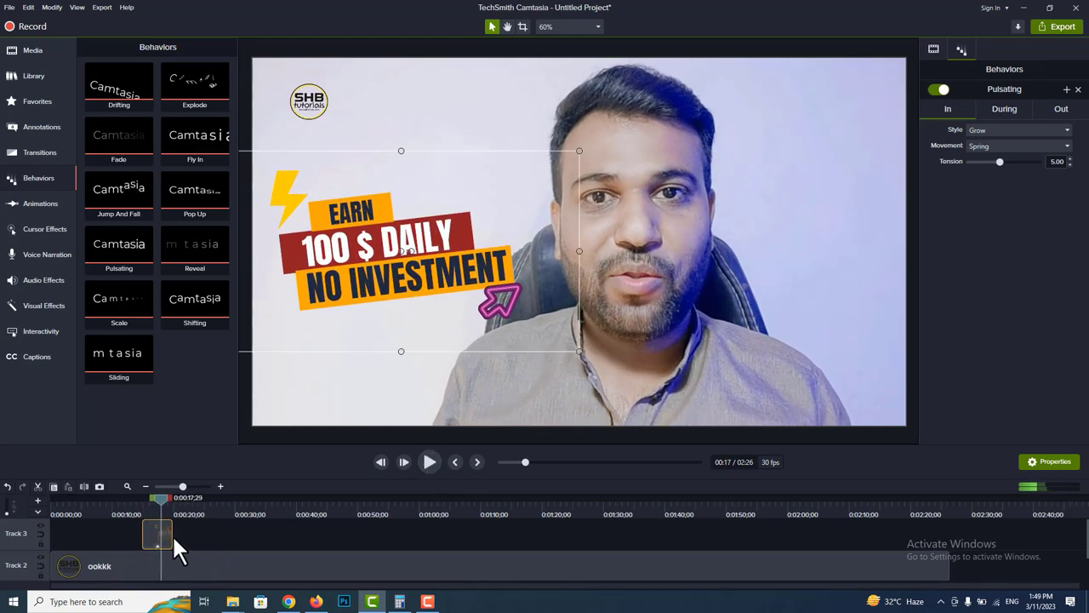
# Extend the end of the thumbnail clip on Track 3 to about 0:00:25;00 and preview its start
pyautogui.moveTo(171, 534); pyautogui.dragTo(194, 534)
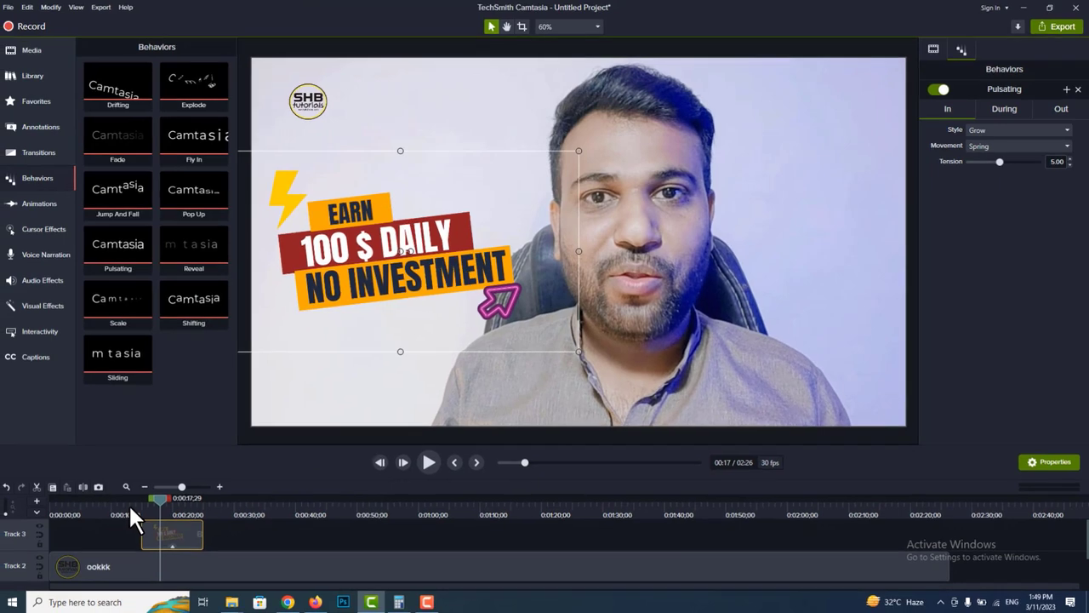
pyautogui.click(129, 503)
pyautogui.click(428, 462)
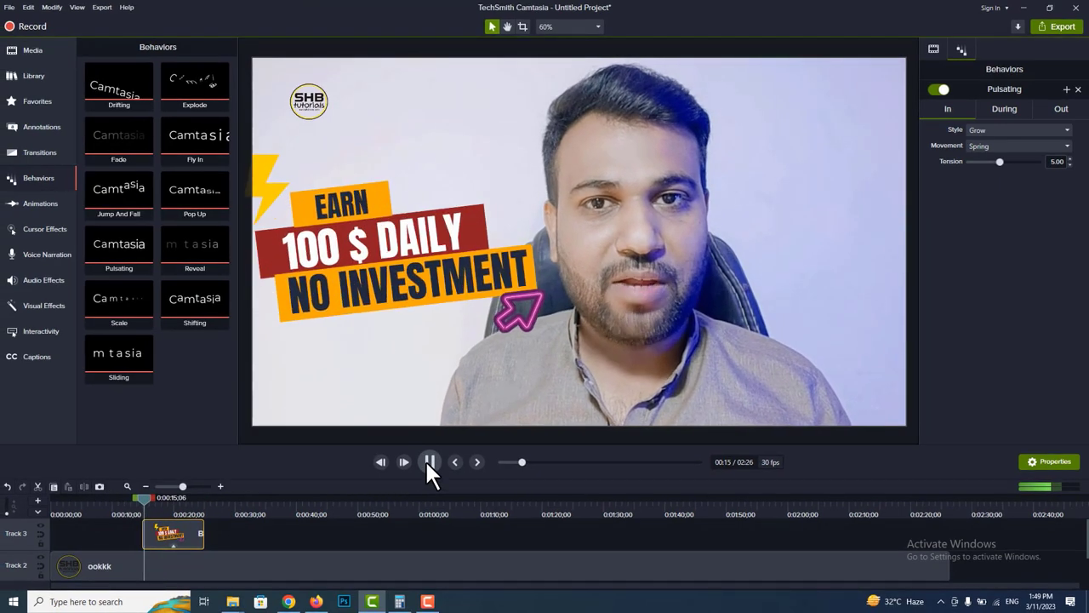
pyautogui.click(427, 462)
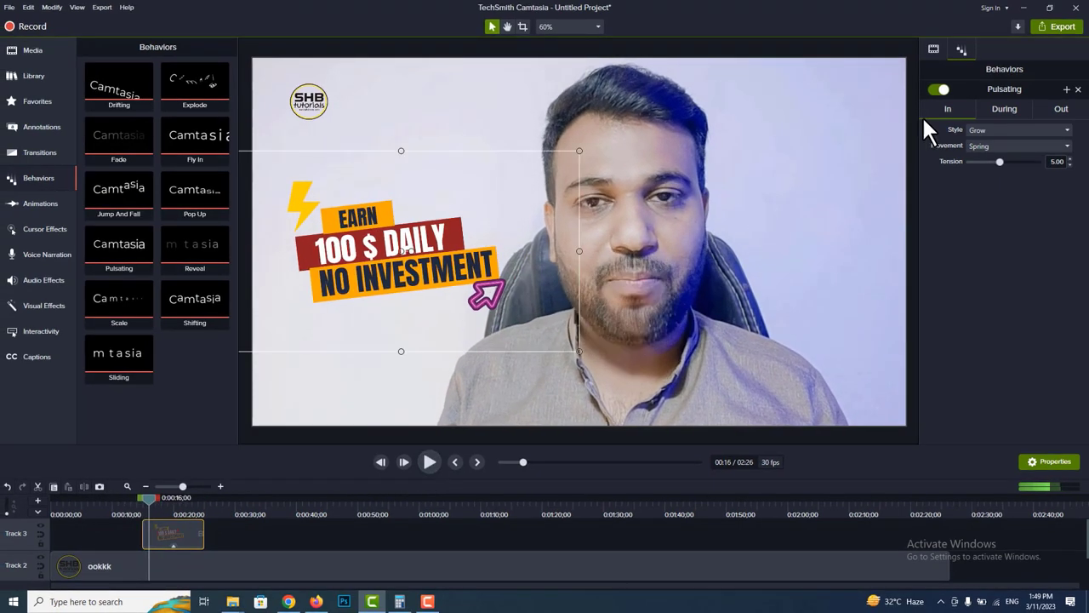
# Set the Pulsating behavior's In style to Fly In and preview the clip's entrance up to 0:00:17;00
pyautogui.click(986, 128)
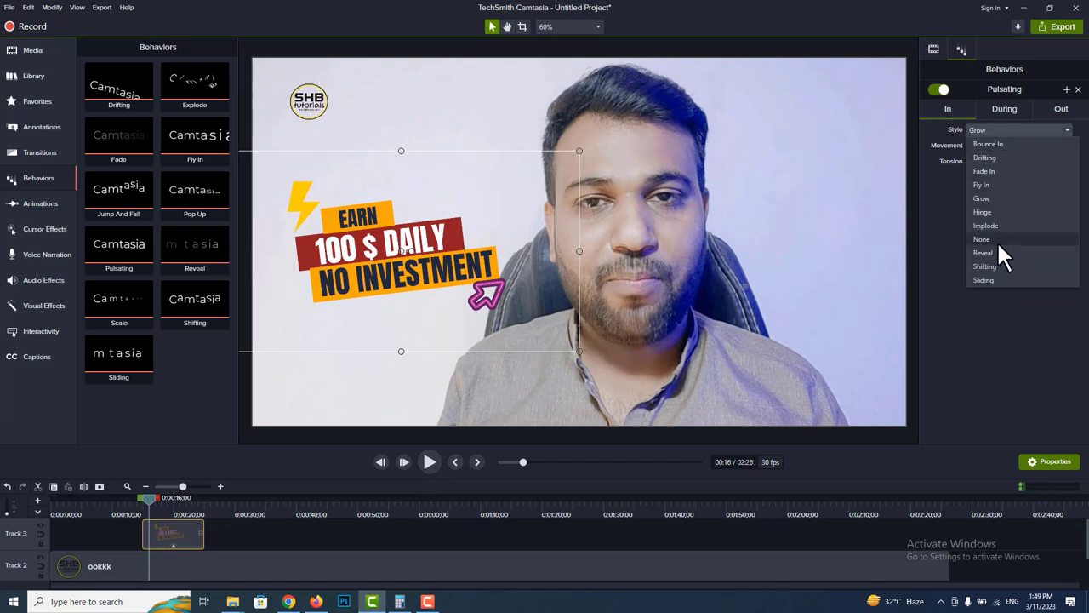
pyautogui.click(991, 184)
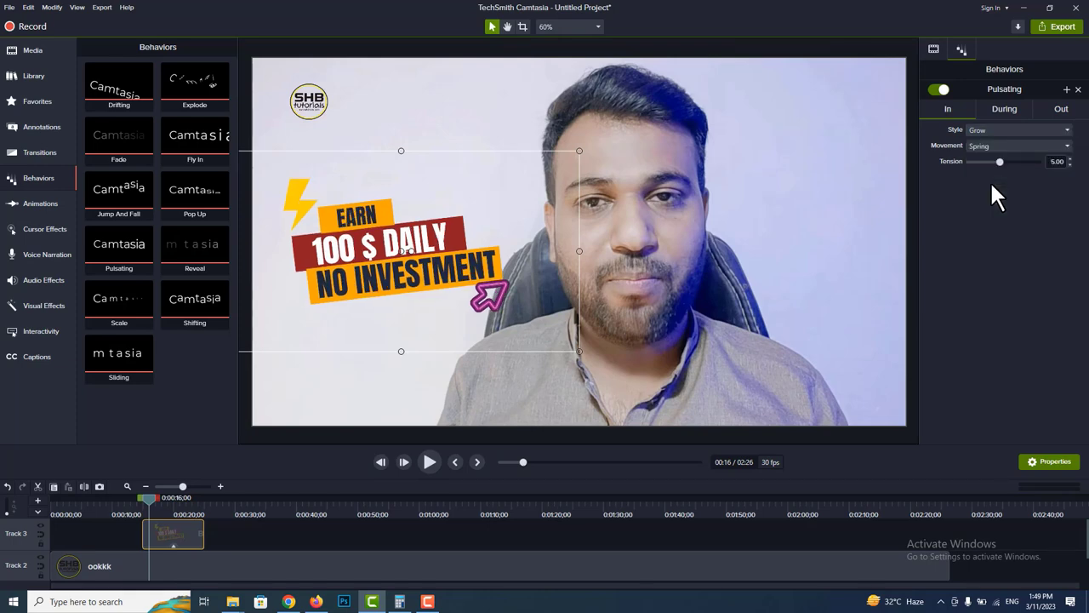
pyautogui.click(140, 504)
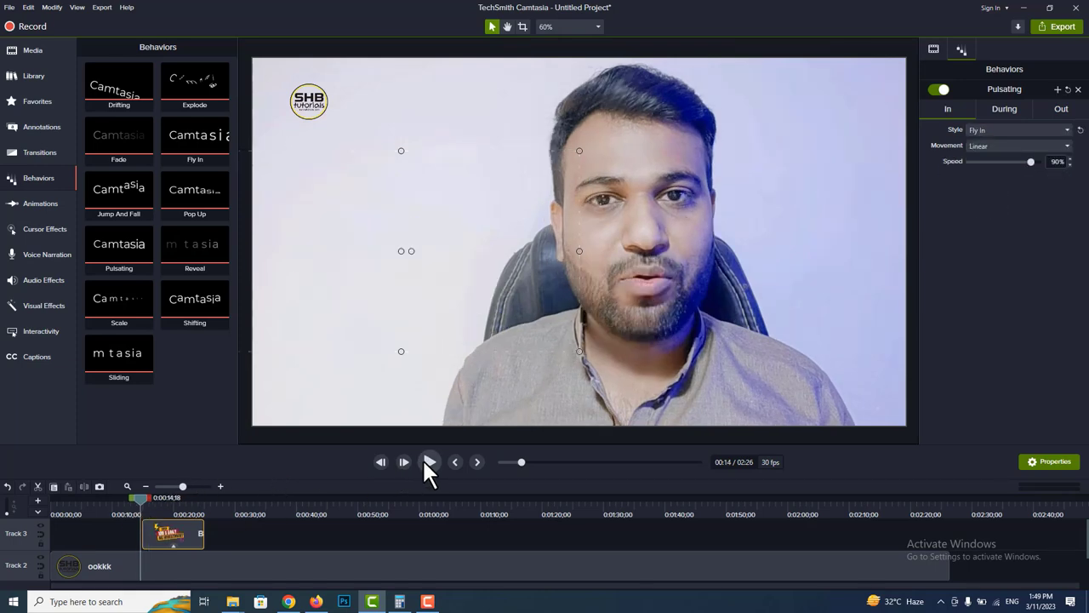
pyautogui.click(426, 462)
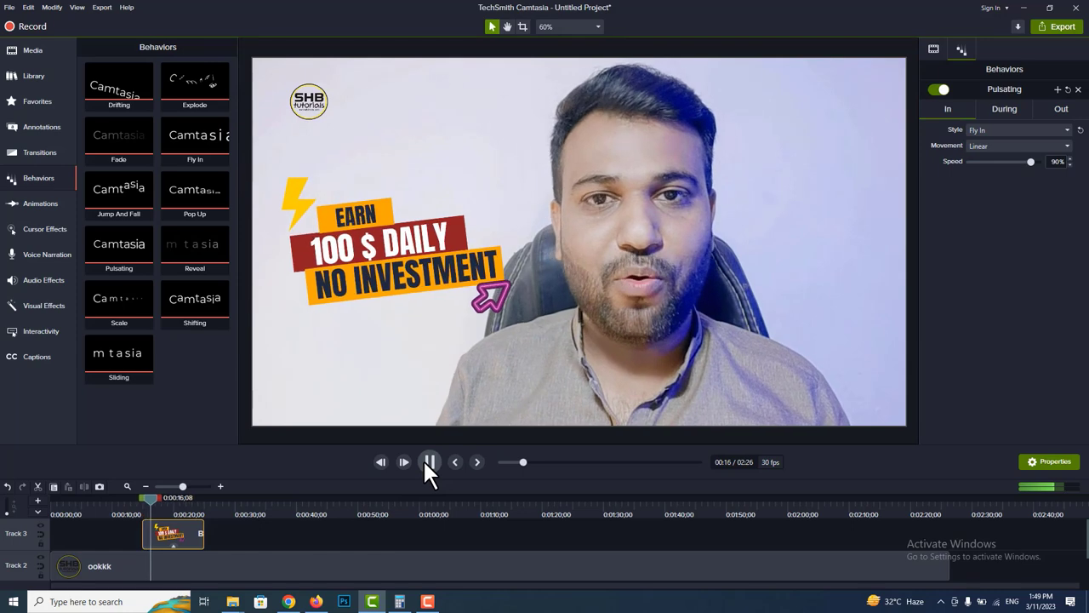
pyautogui.click(426, 462)
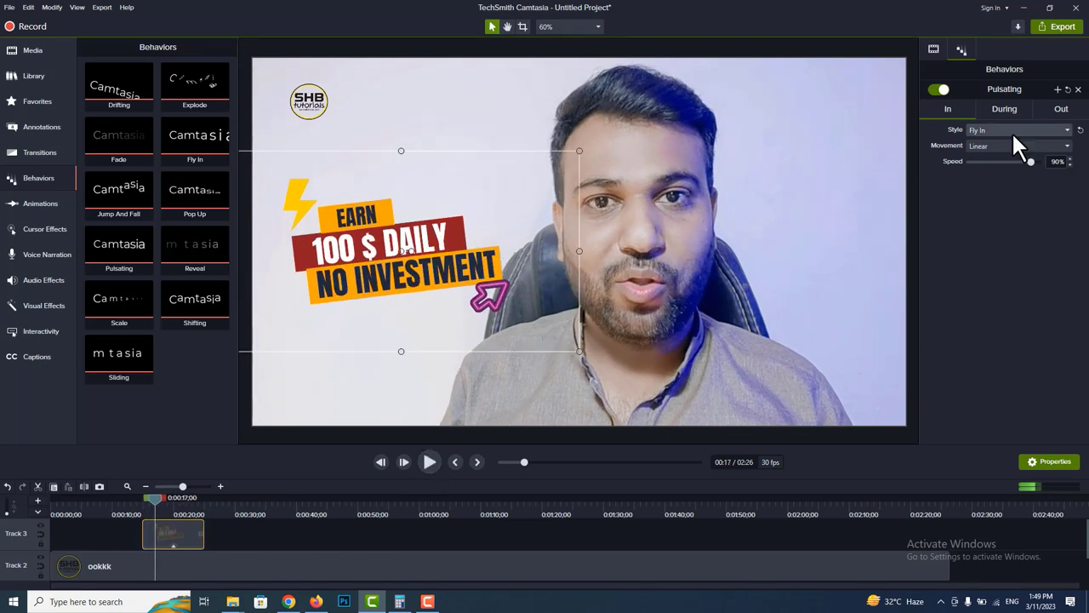
# Lower the Fly In speed to 19% and play the thumbnail clip from just before its start
pyautogui.moveTo(1028, 162); pyautogui.dragTo(983, 176)
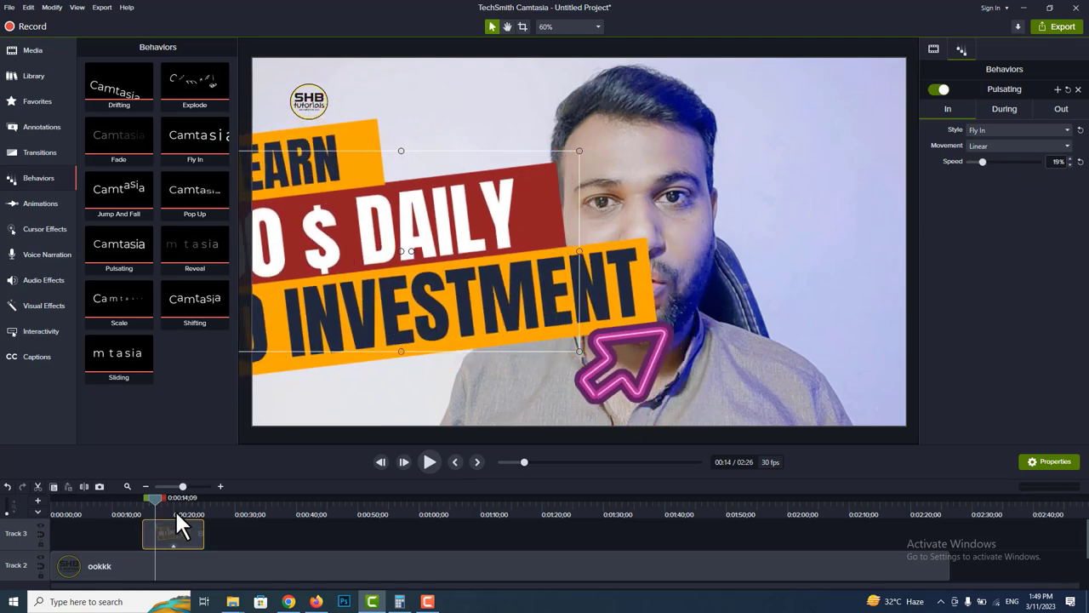
pyautogui.moveTo(152, 509); pyautogui.dragTo(137, 509)
pyautogui.click(427, 462)
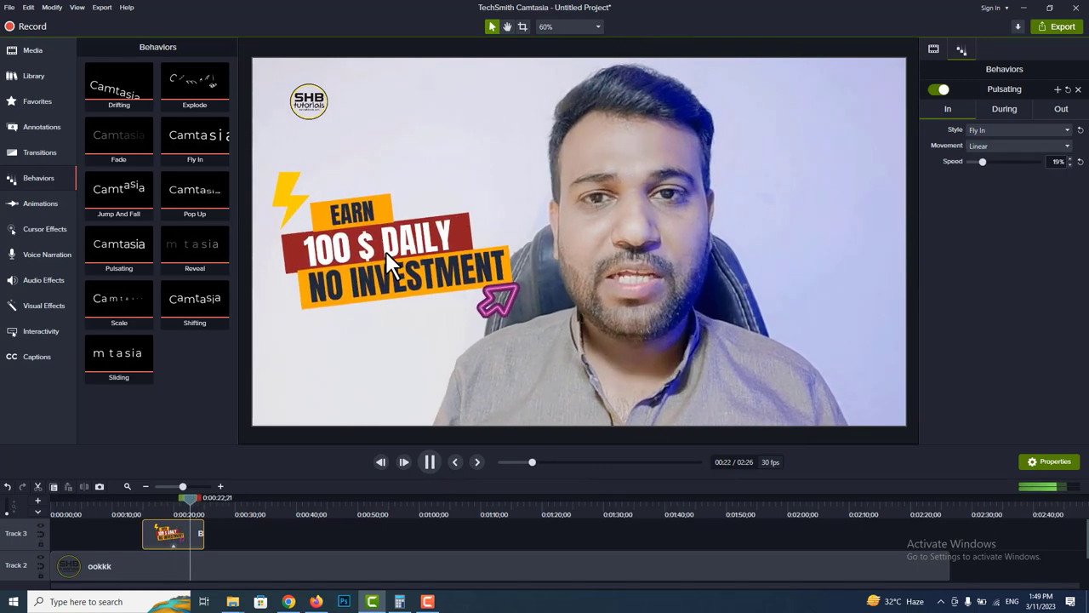
pyautogui.click(431, 462)
# Set the Pulsating behavior's During style to Jump and play the thumbnail clip from its start to about 0:00:24;28
pyautogui.click(174, 502)
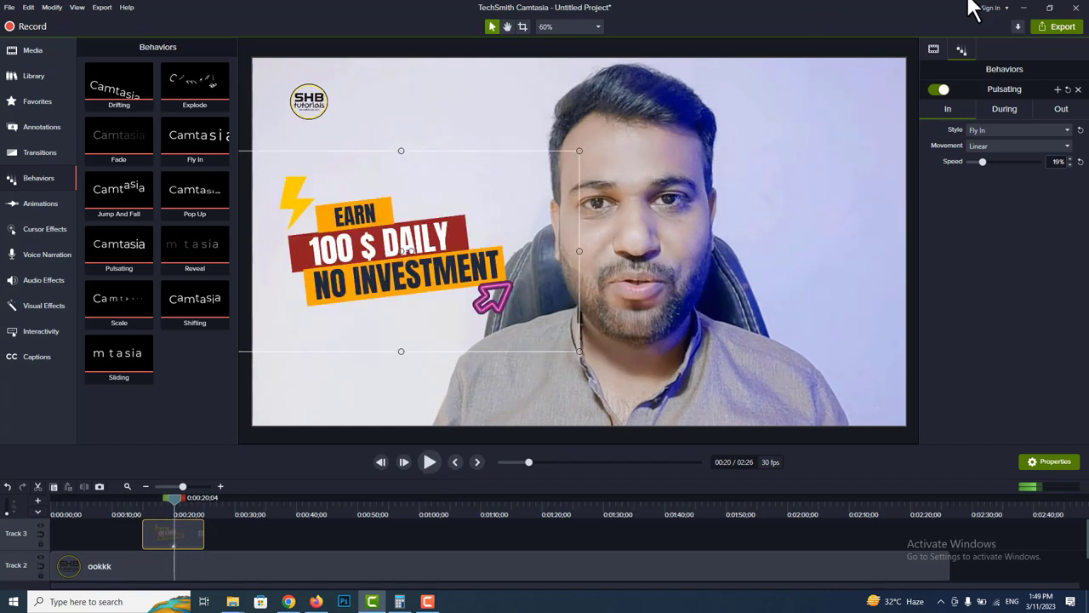
pyautogui.click(1004, 109)
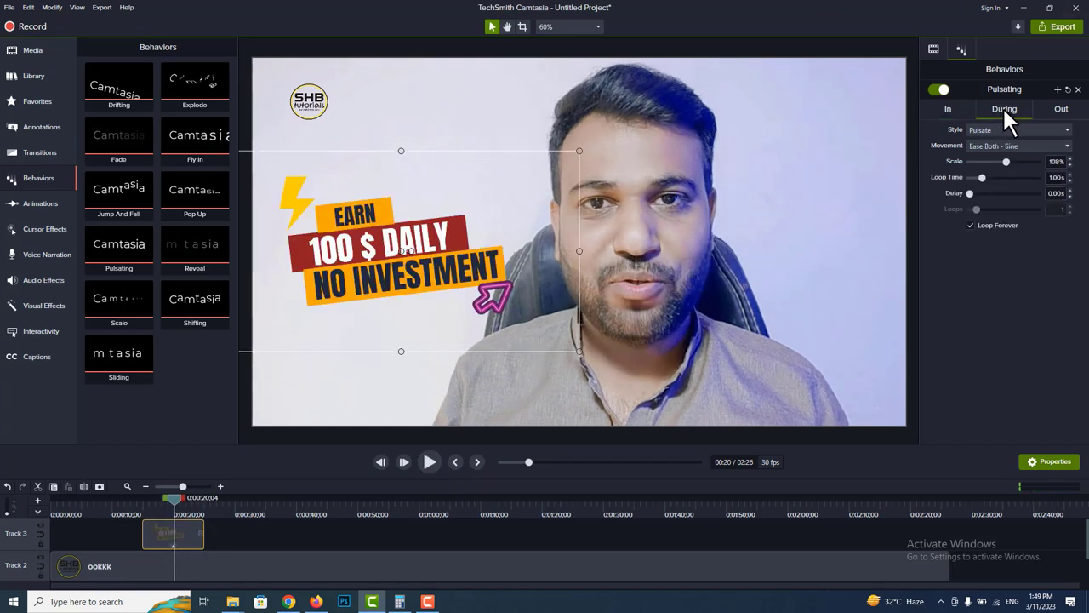
pyautogui.click(1004, 128)
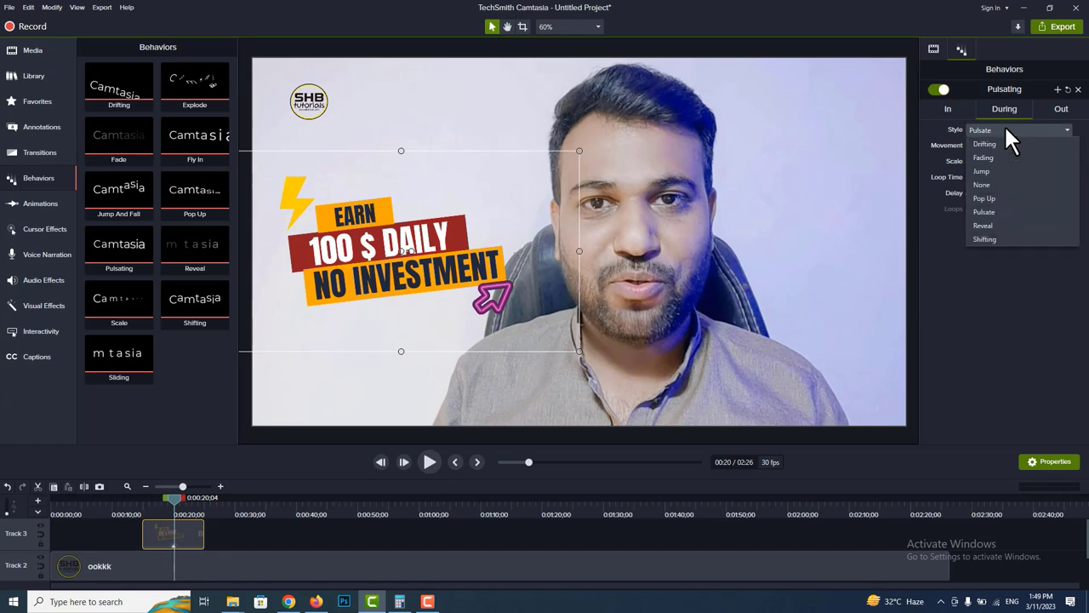
pyautogui.click(986, 172)
pyautogui.click(149, 509)
pyautogui.click(431, 462)
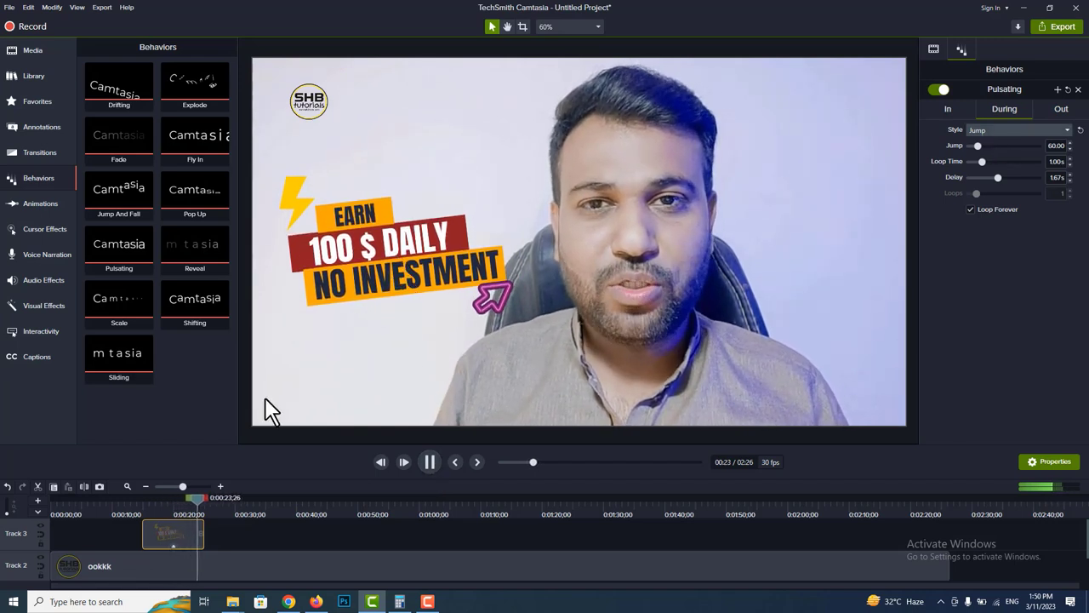
pyautogui.click(430, 462)
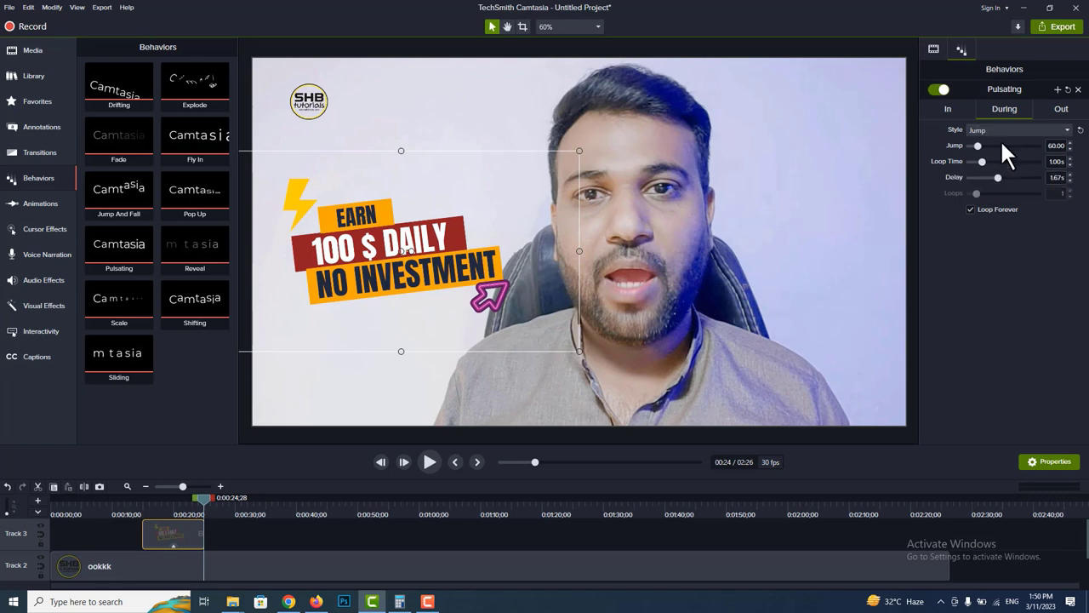
# Set the behavior's During style to None, check the Out style options and preview the thumbnail clip's exit up to 0:00:27;05
pyautogui.click(1006, 130)
pyautogui.click(1001, 184)
pyautogui.click(1068, 110)
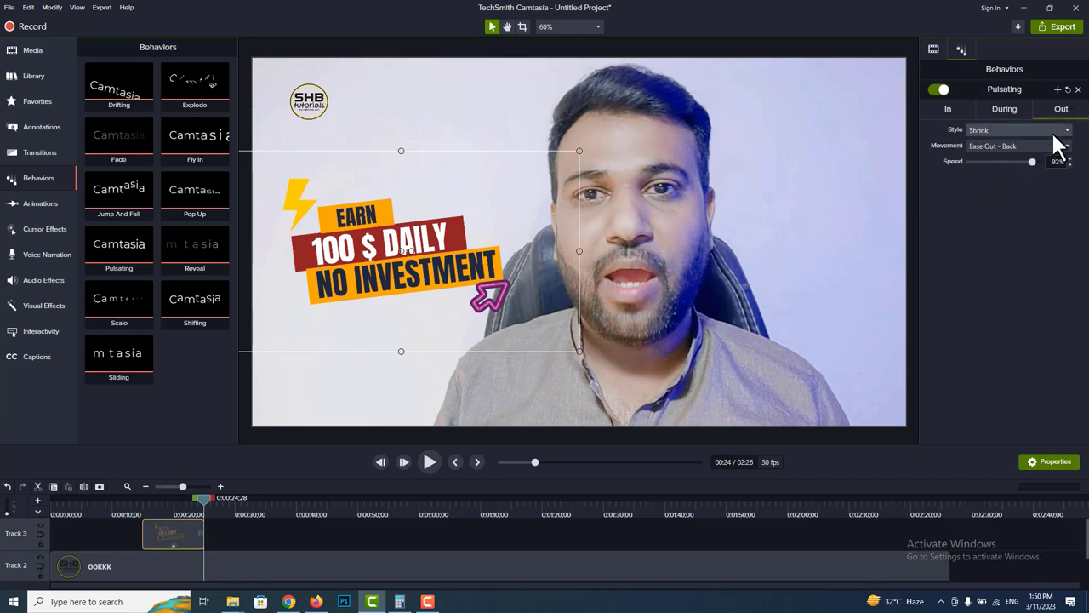
pyautogui.click(996, 129)
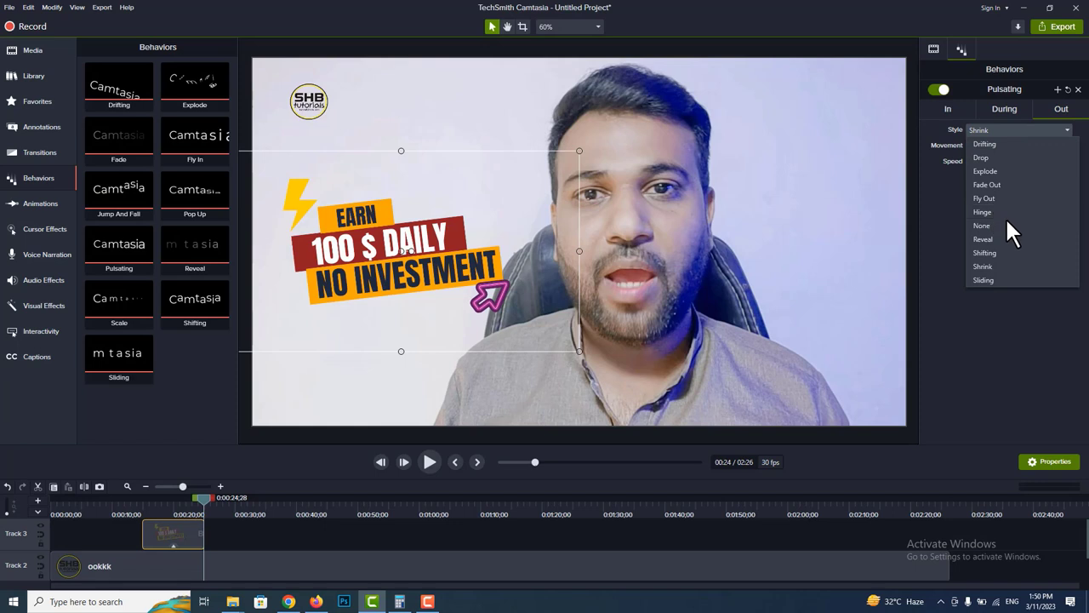
pyautogui.click(485, 548)
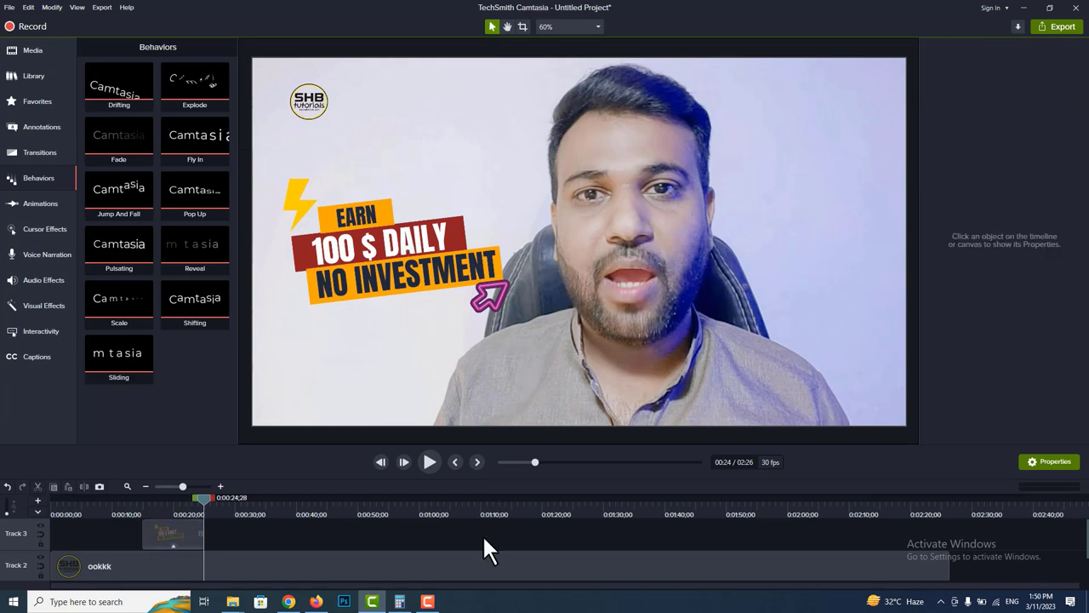
pyautogui.click(429, 463)
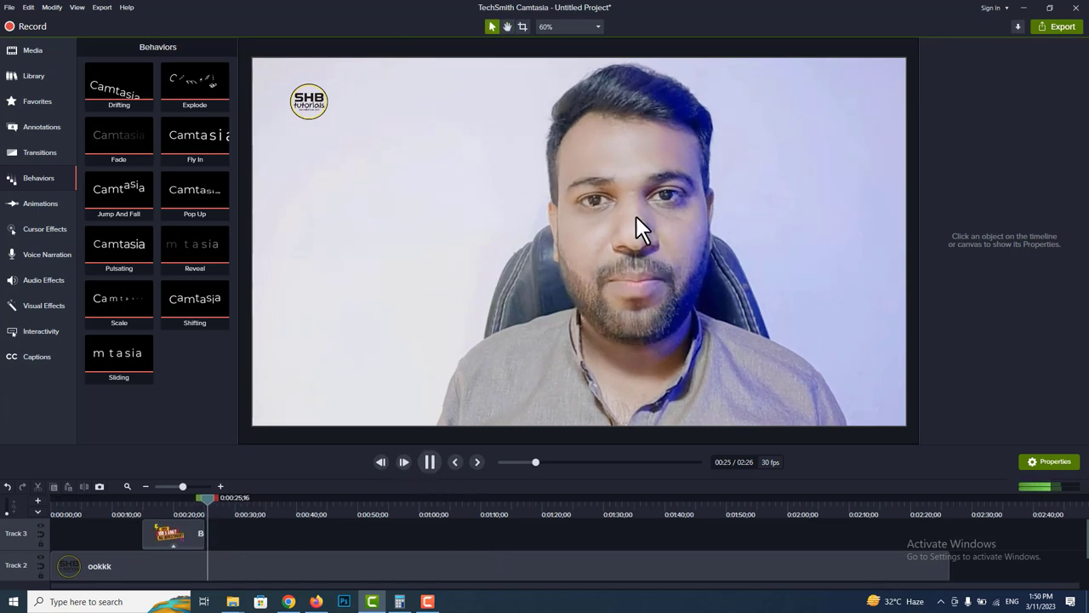
pyautogui.click(436, 466)
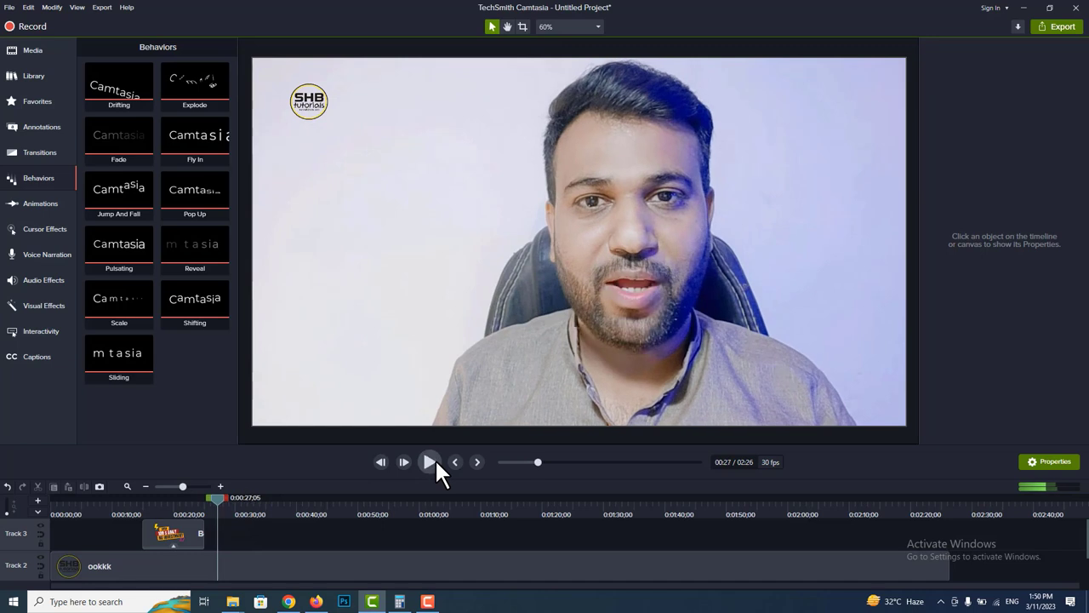
# Switch to Chrome and open the Audio library of the YouTube channel in YouTube Studio
pyautogui.click(29, 48)
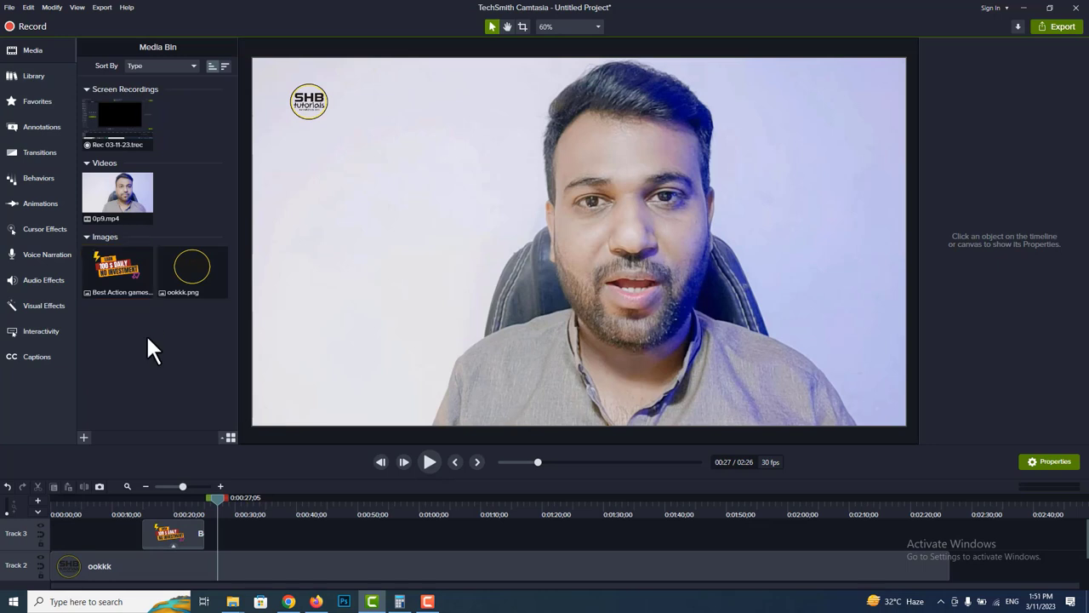
pyautogui.click(286, 602)
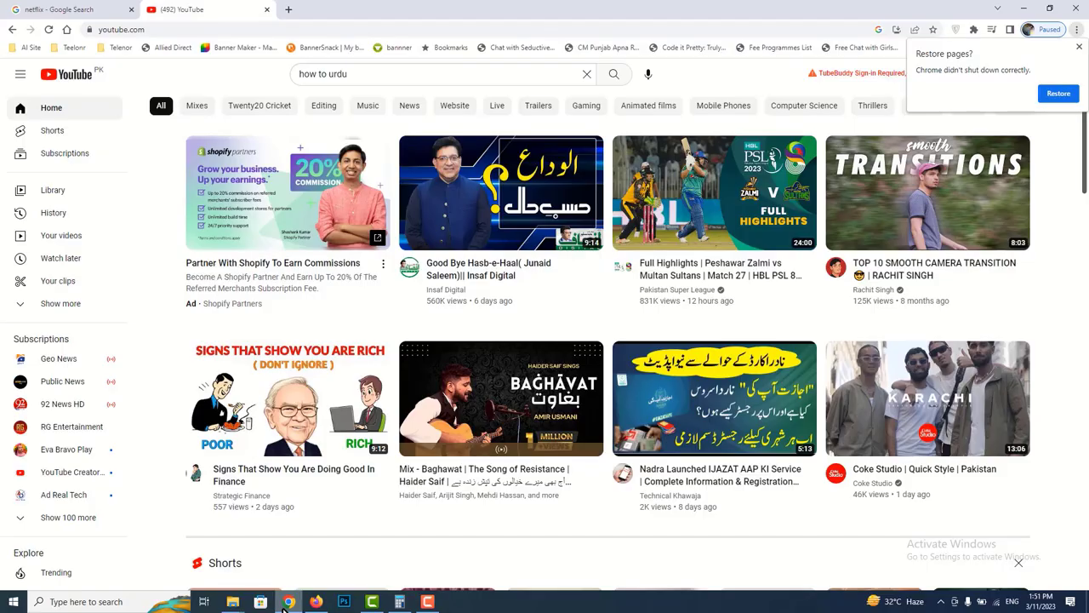
pyautogui.click(1078, 48)
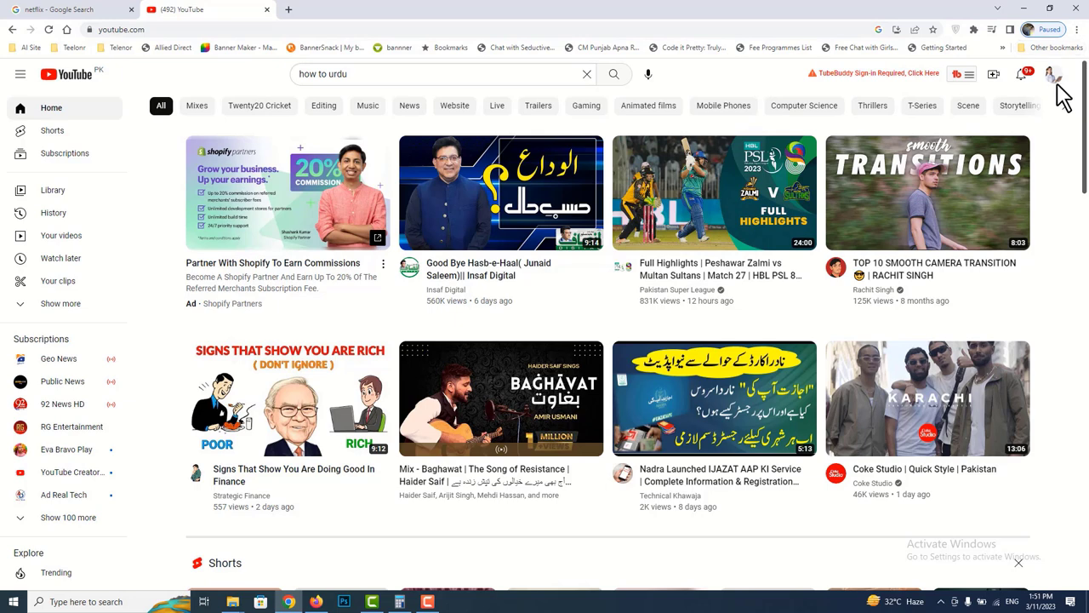
pyautogui.click(1054, 83)
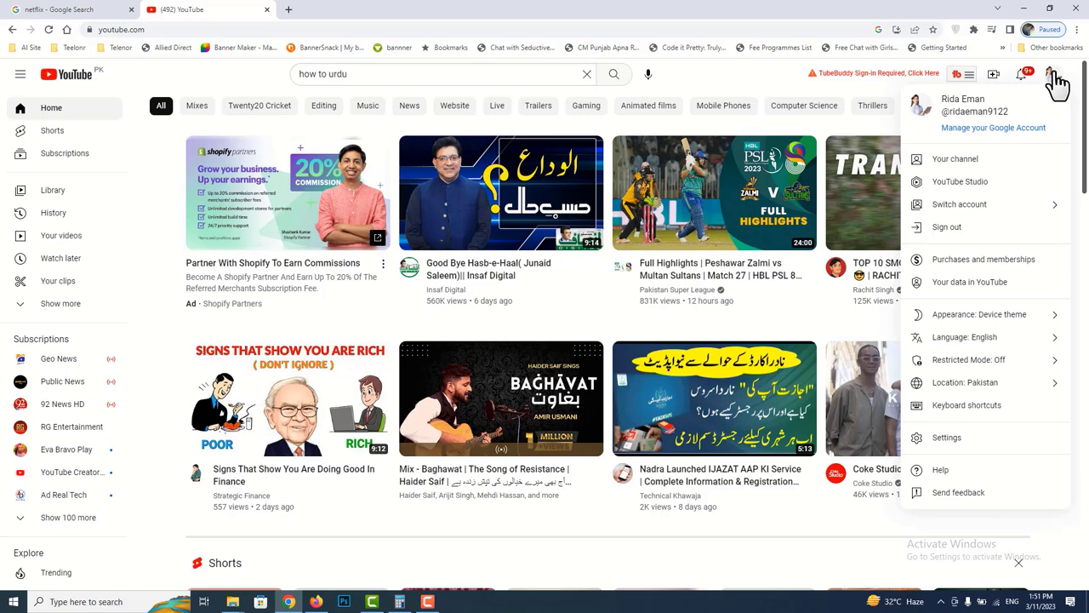
pyautogui.click(974, 188)
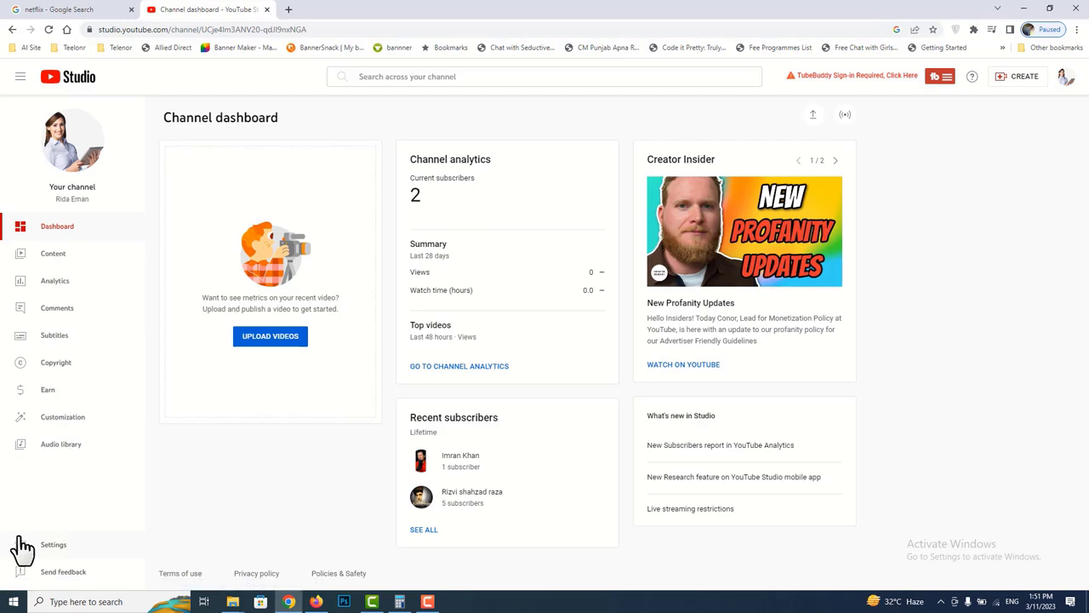
pyautogui.click(67, 457)
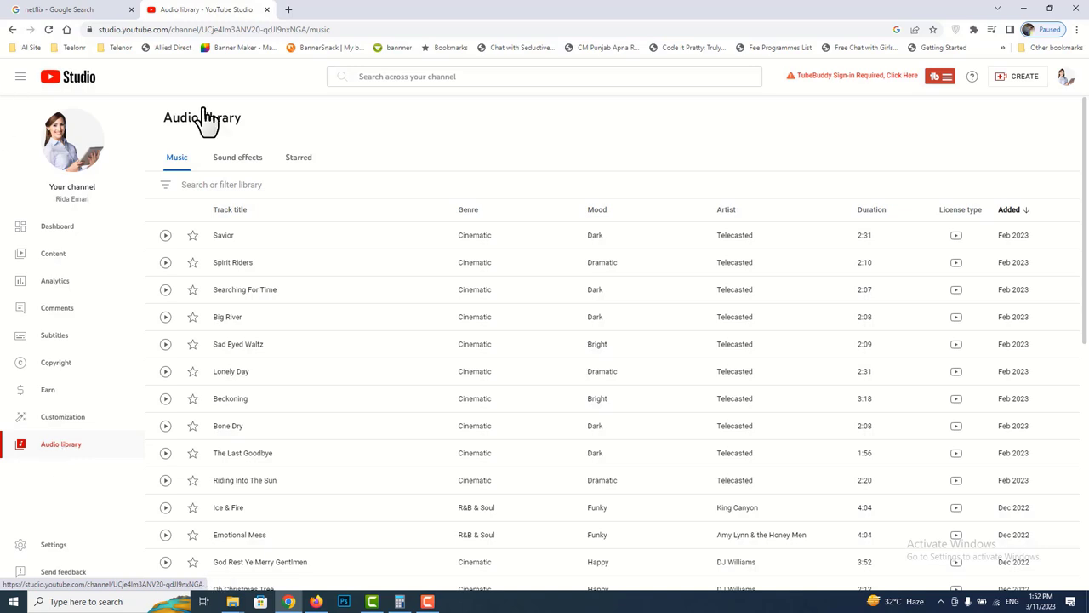
# Browse the music list and listen to the Savior track by Telecasted from about 0:33, stopping at 0:39
pyautogui.scroll(-1, 428, 312)
pyautogui.scroll(1, 430, 313)
pyautogui.scroll(1, 430, 312)
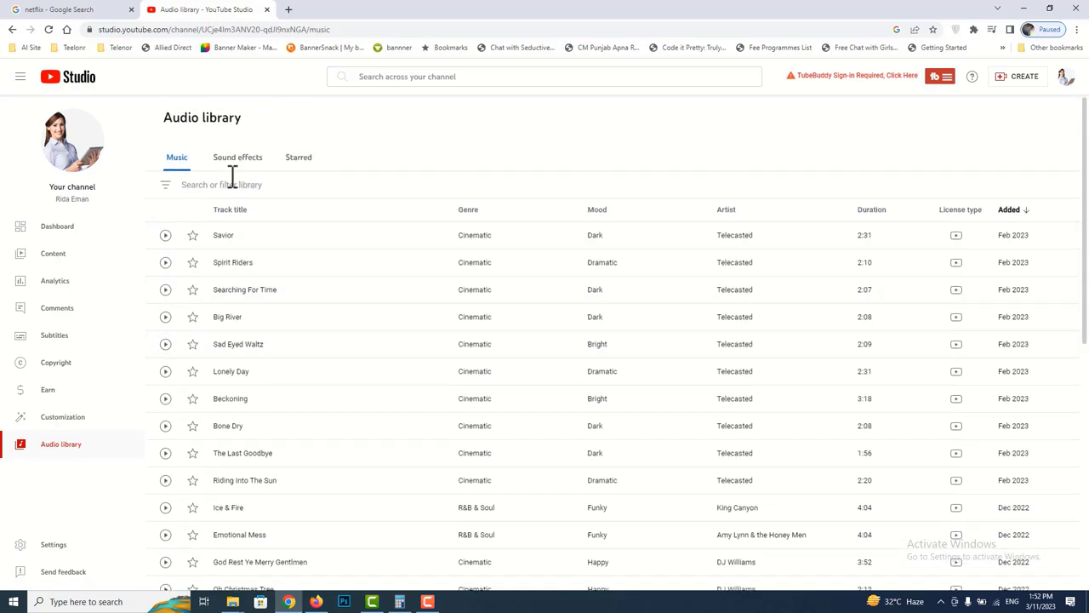
pyautogui.click(231, 184)
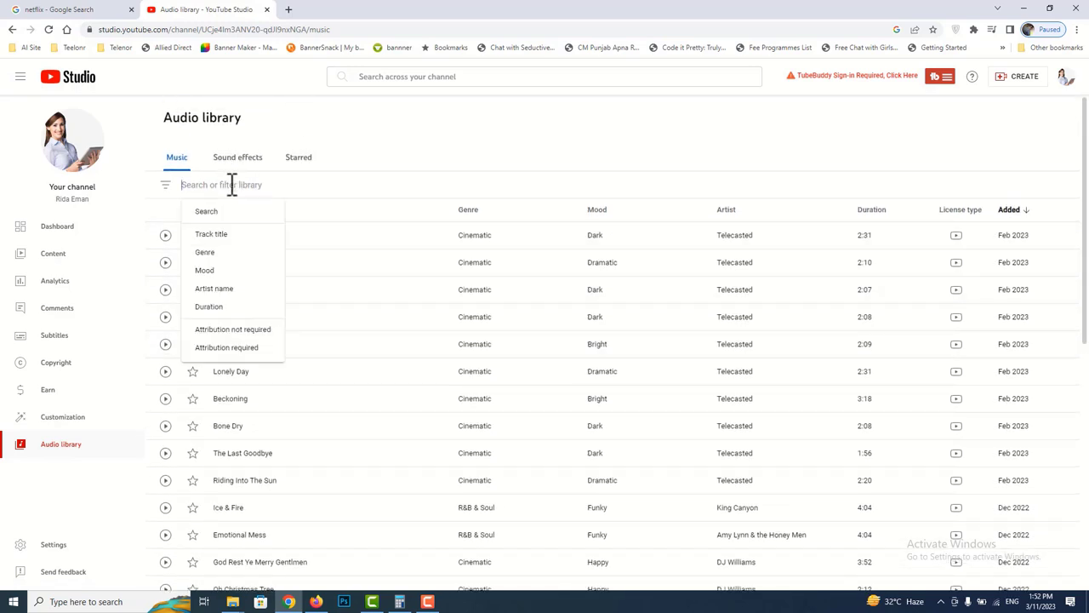
pyautogui.click(166, 242)
pyautogui.click(166, 237)
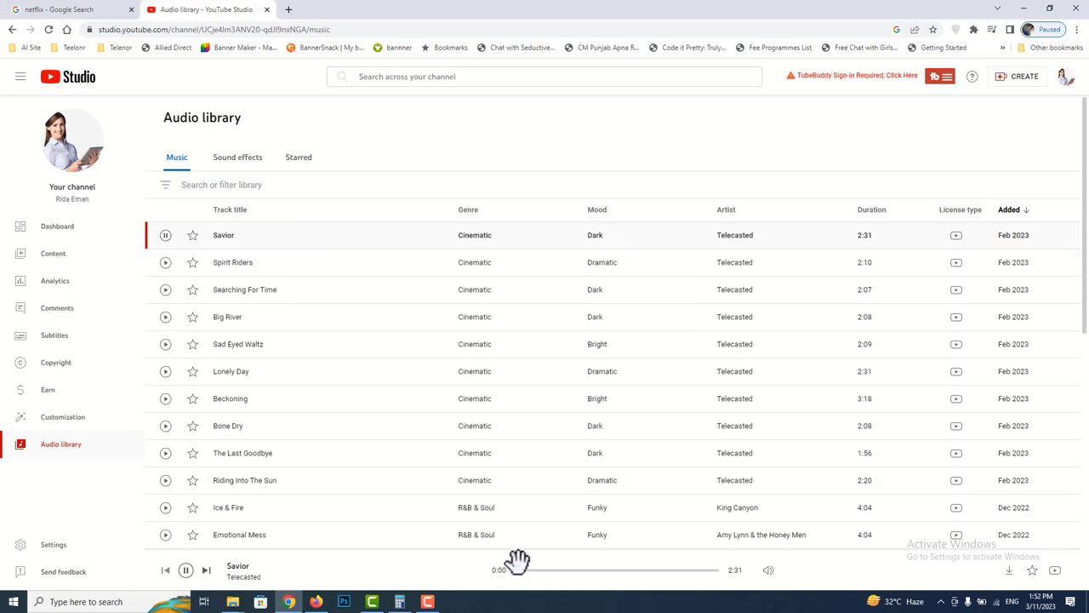
pyautogui.moveTo(516, 571); pyautogui.dragTo(565, 572)
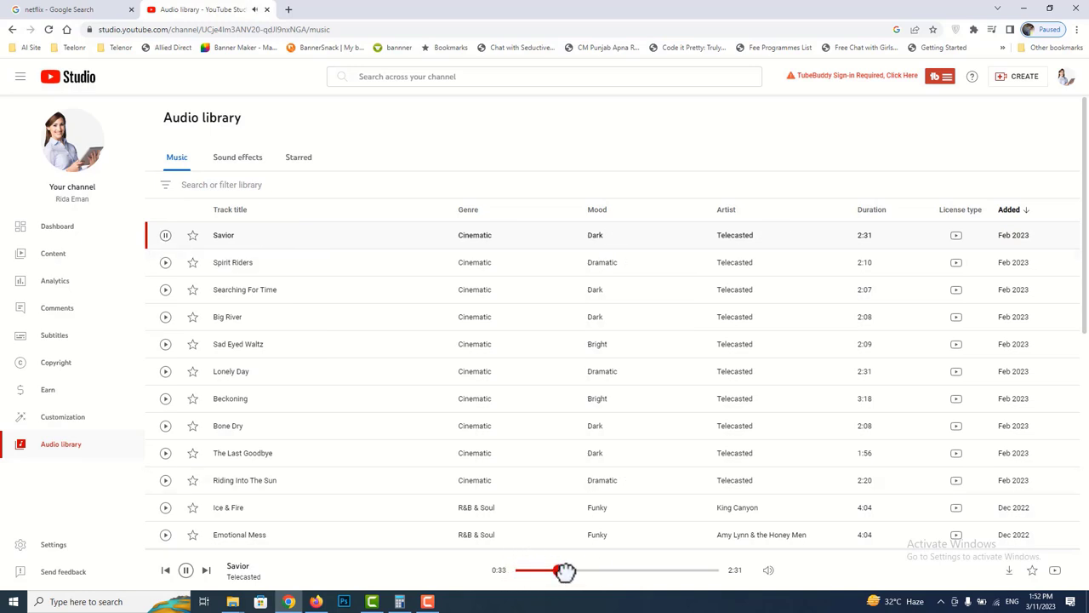
pyautogui.click(185, 570)
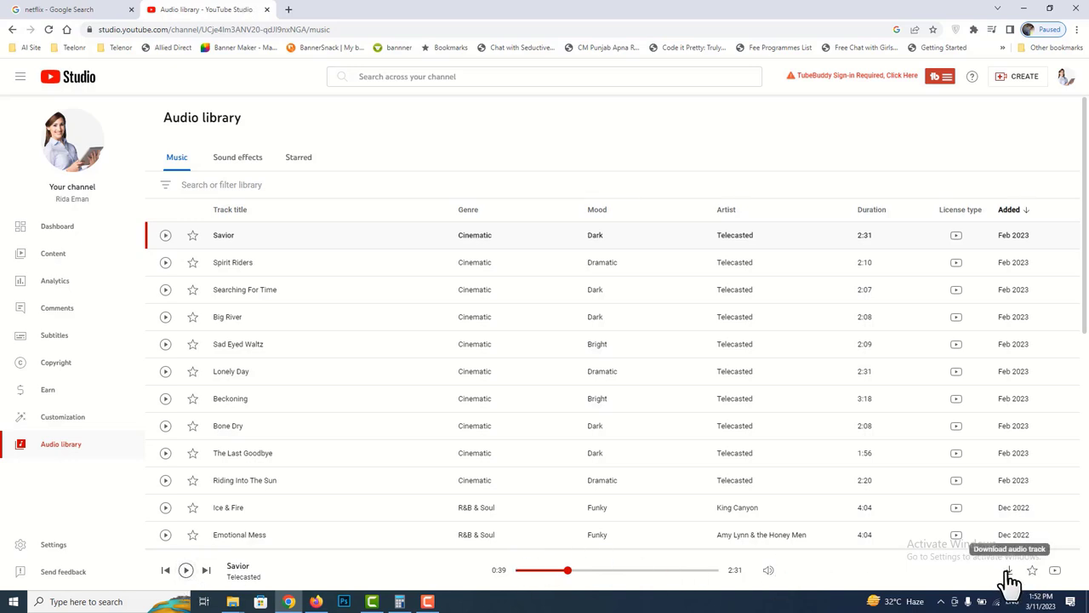
# Download the Savior track to the Desktop as the MP3 file Savior - Telecasted and switch back to Camtasia
pyautogui.click(1008, 570)
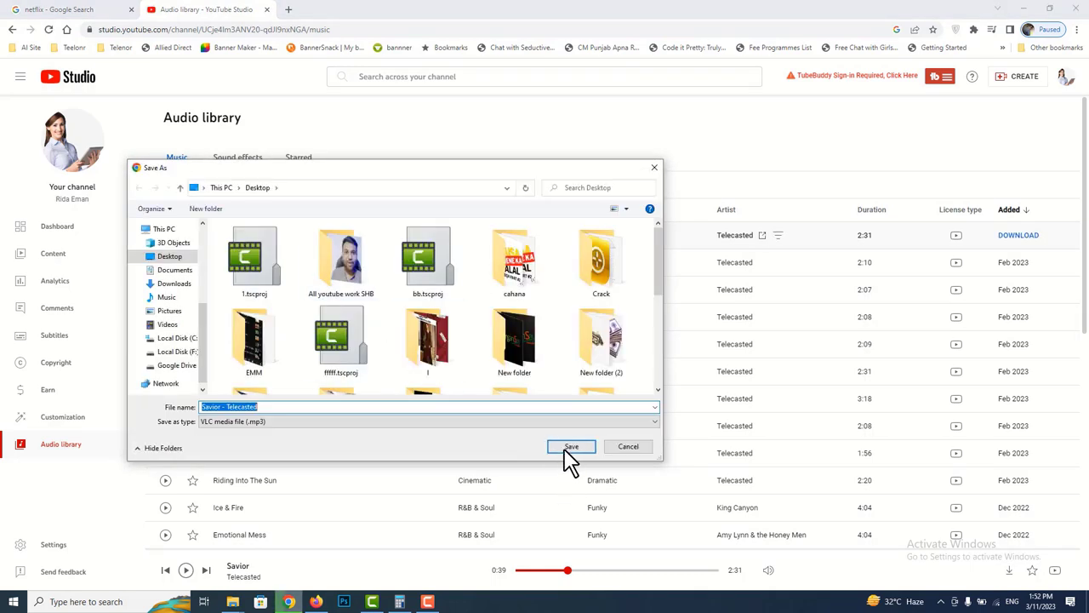
pyautogui.click(570, 446)
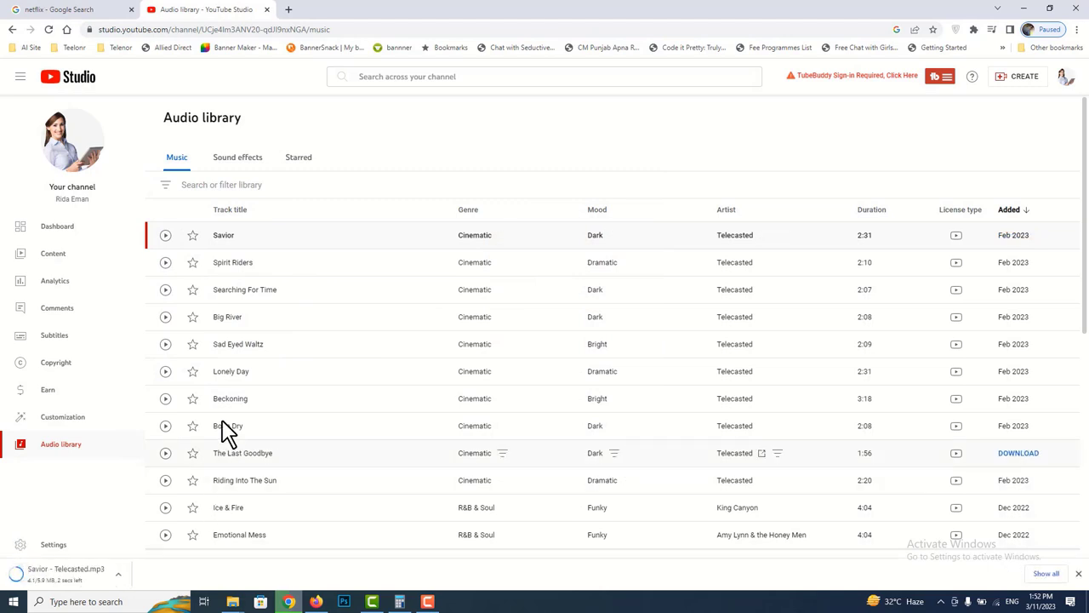
pyautogui.click(428, 601)
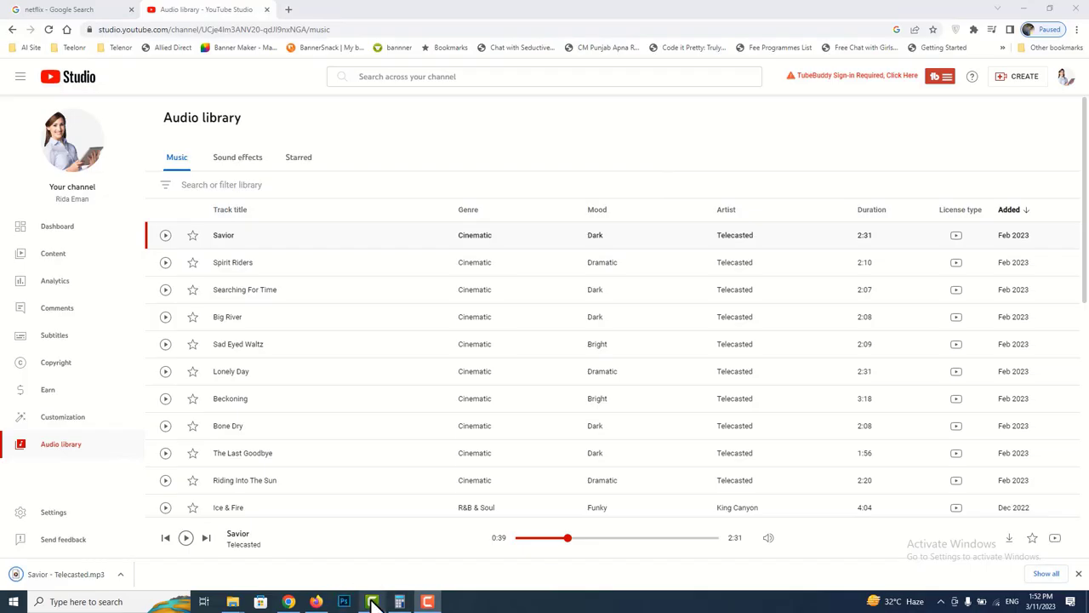
pyautogui.click(372, 601)
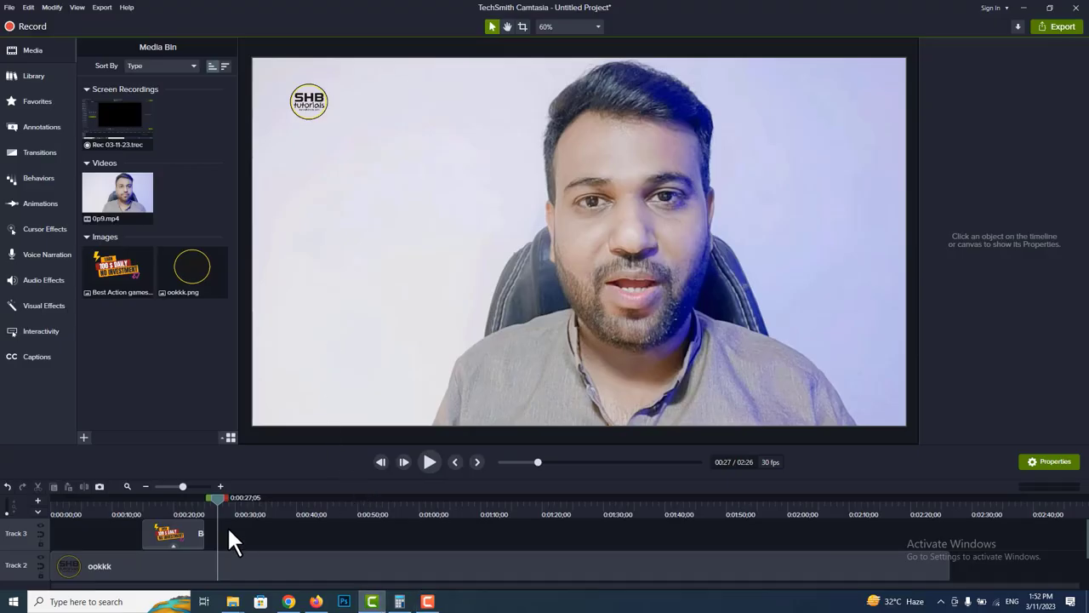
# Import the Savior - Telecasted audio file from the Desktop into the Media Bin
pyautogui.doubleClick(156, 355)
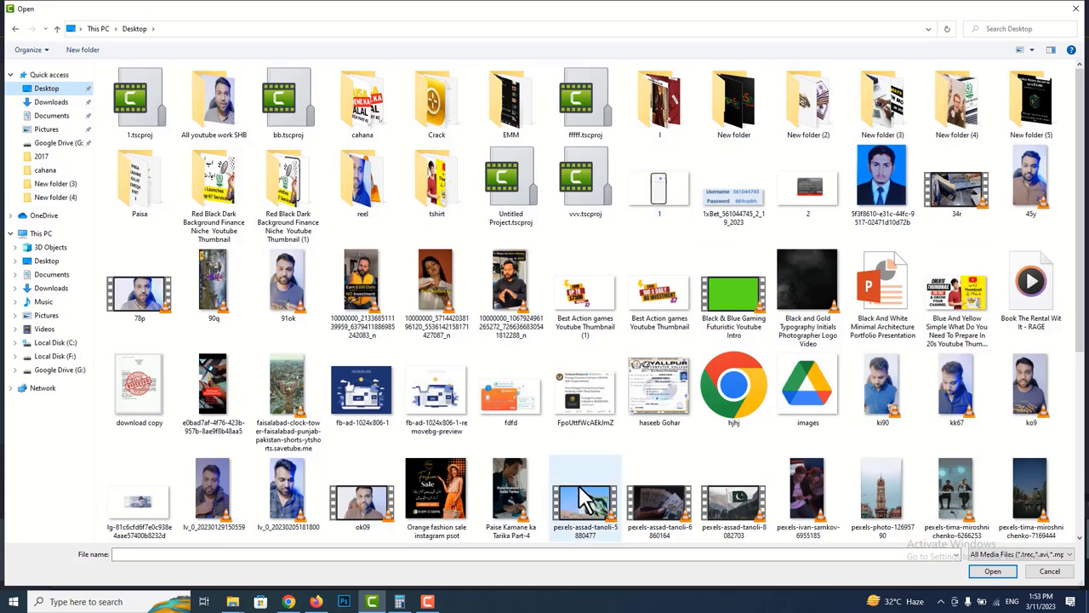
pyautogui.scroll(-3, 579, 340)
pyautogui.click(508, 319)
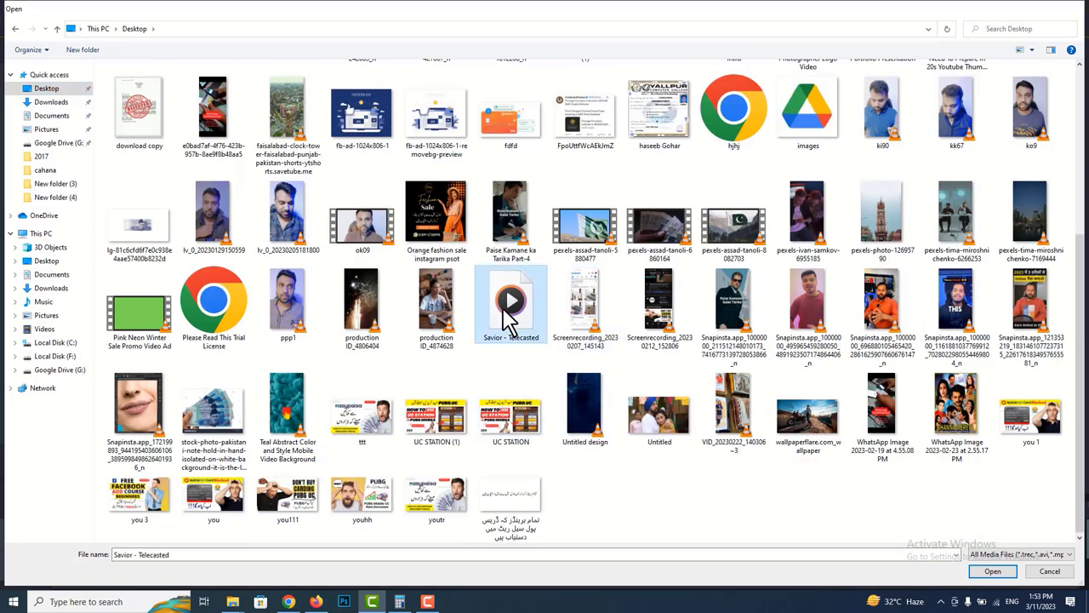
pyautogui.doubleClick(508, 319)
# Place the Savior - Telecasted audio on Track 3 directly after the thumbnail clip and return the playhead to 0:00:00;00
pyautogui.moveTo(106, 349); pyautogui.dragTo(267, 539)
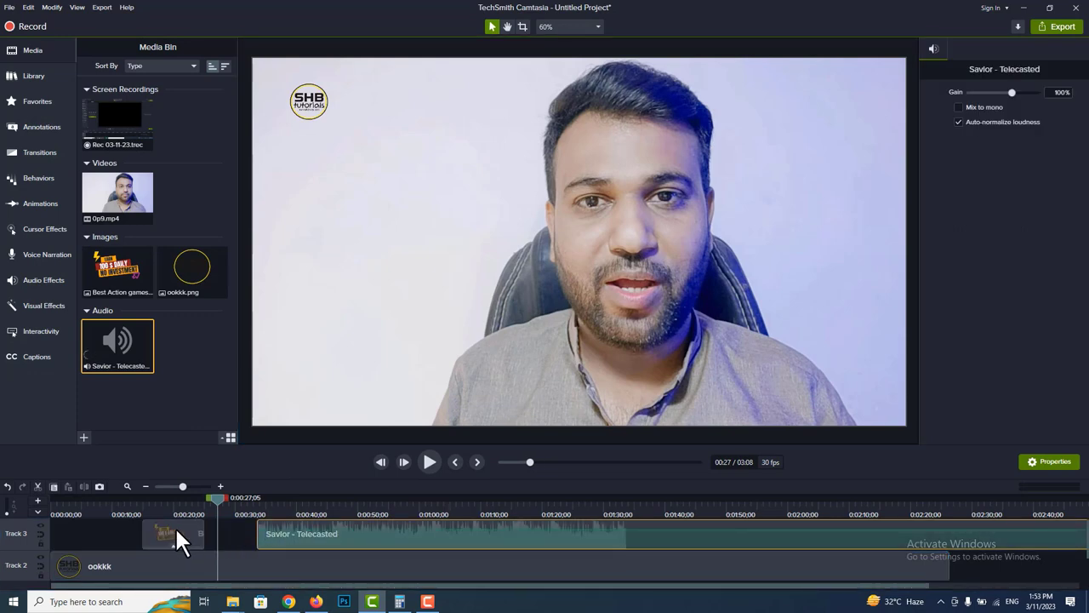
pyautogui.click(133, 509)
pyautogui.moveTo(134, 507); pyautogui.dragTo(105, 525)
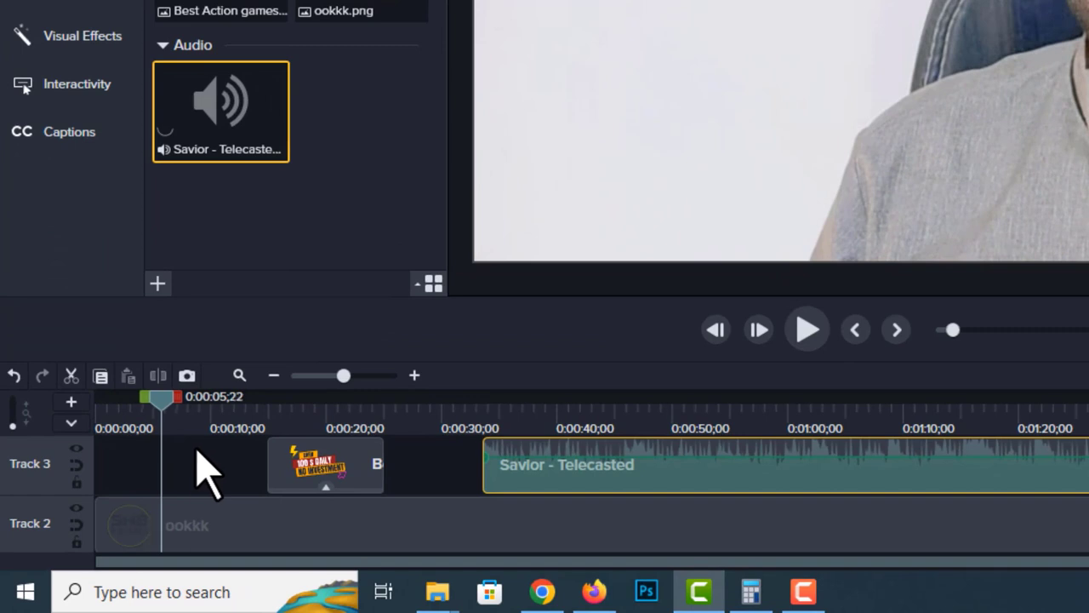
pyautogui.moveTo(196, 449); pyautogui.dragTo(32, 430)
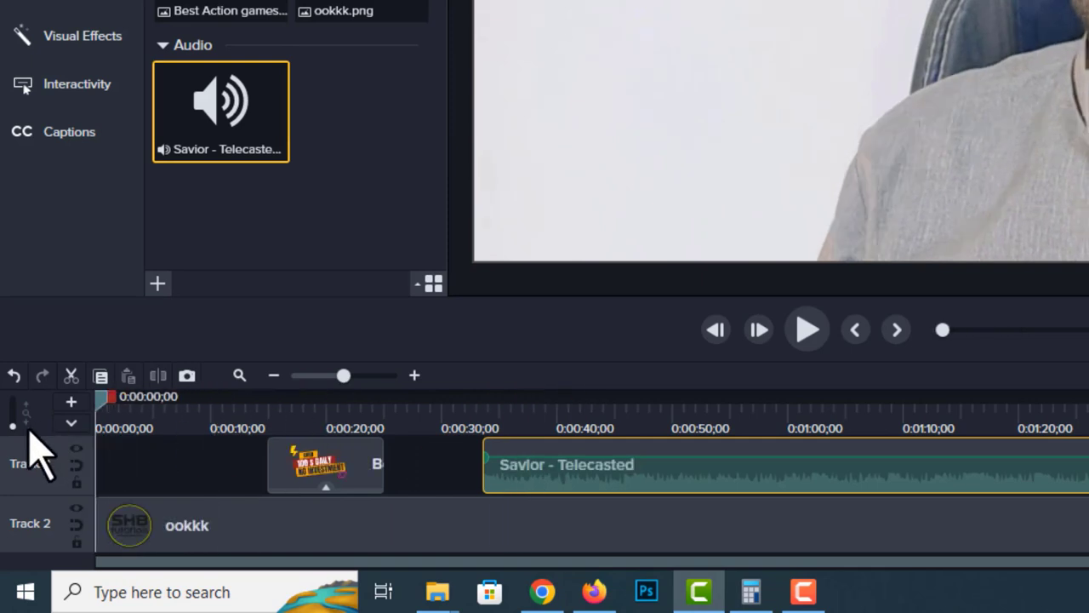
pyautogui.moveTo(483, 491); pyautogui.dragTo(318, 467)
pyautogui.moveTo(459, 478); pyautogui.dragTo(458, 480)
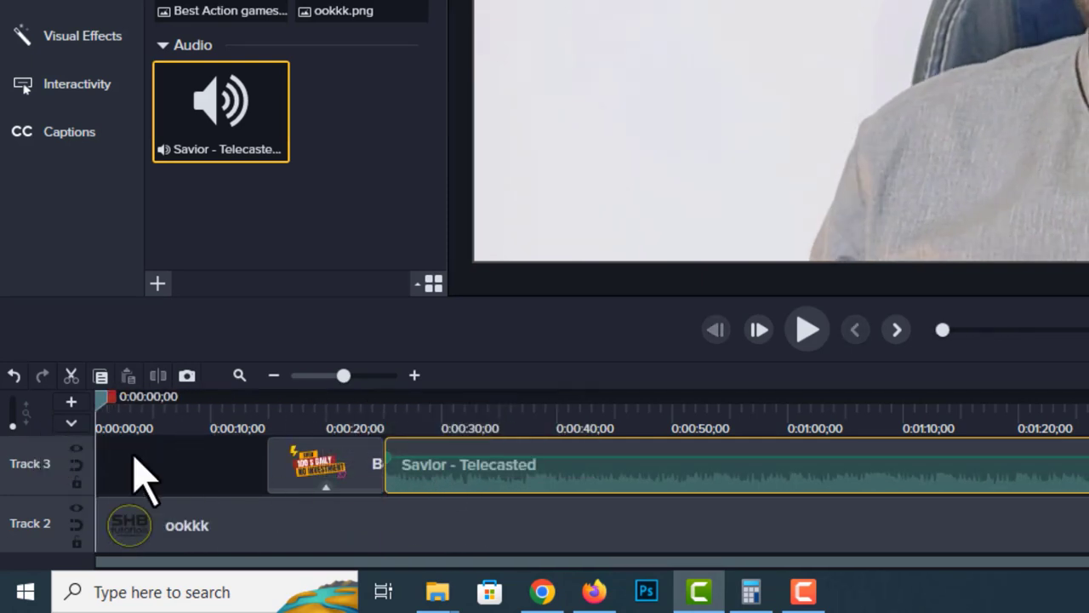
# Add Track 4, move the Savior - Telecasted audio clip to its start and enlarge the timeline area to show all tracks
pyautogui.click(71, 400)
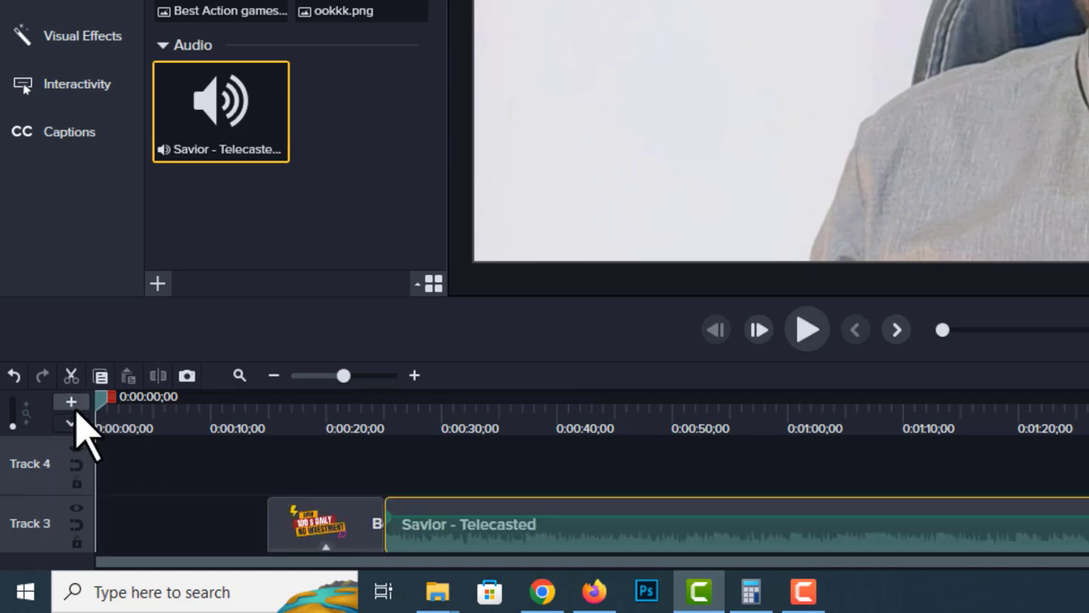
pyautogui.moveTo(421, 530); pyautogui.dragTo(111, 487)
pyautogui.scroll(-2, 521, 530)
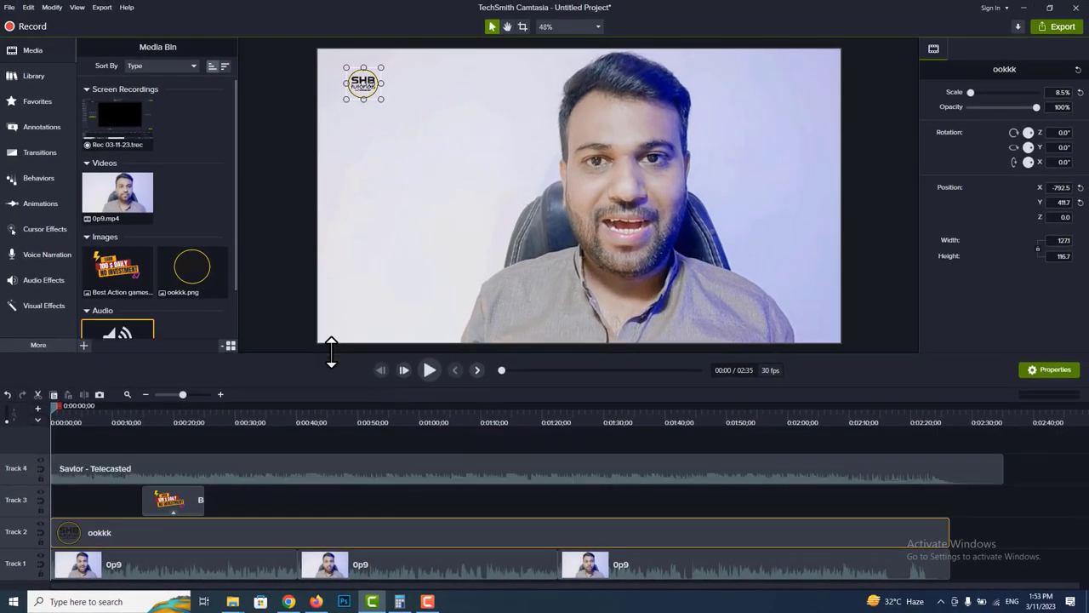
pyautogui.moveTo(331, 351); pyautogui.dragTo(328, 354)
# Move the playhead to 0:00:01;25 and check the audio properties of the Savior - Telecasted clip on Track 4
pyautogui.moveTo(52, 405); pyautogui.dragTo(62, 435)
pyautogui.click(292, 485)
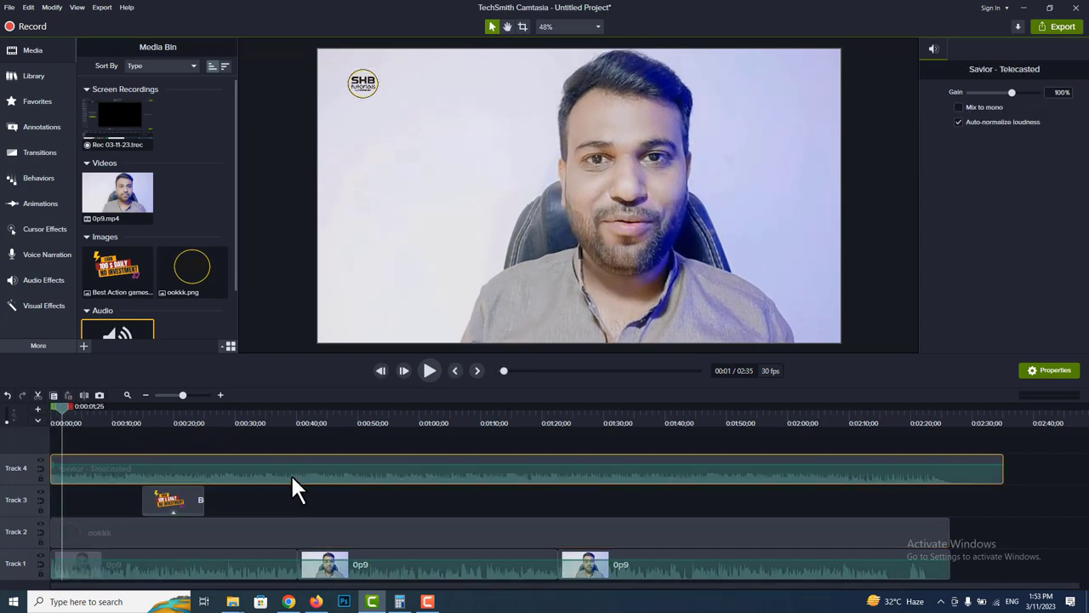
pyautogui.click(284, 504)
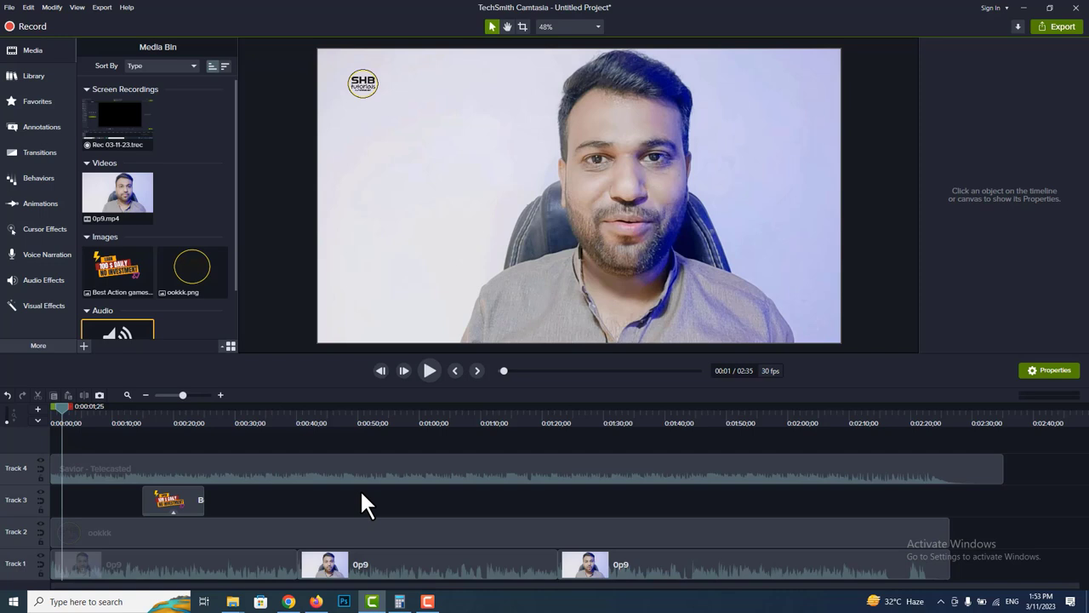
pyautogui.click(350, 462)
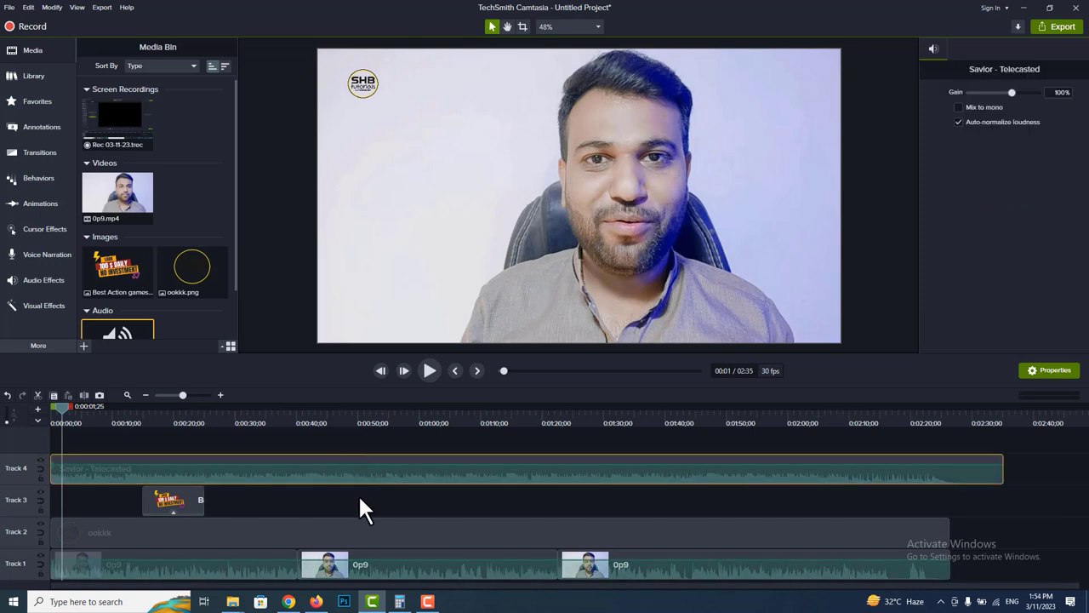
pyautogui.rightClick(352, 474)
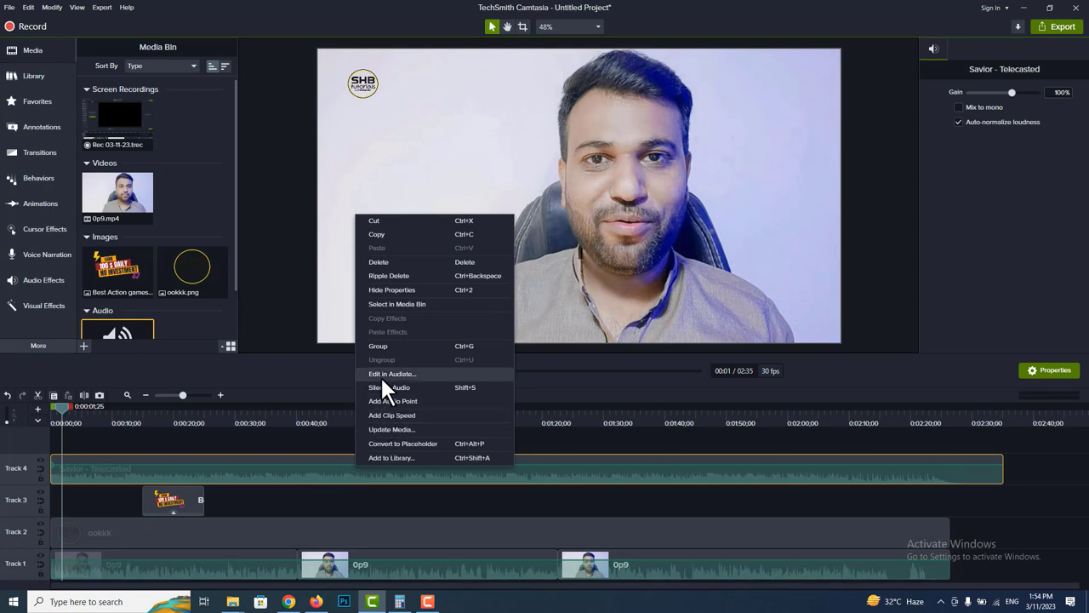
pyautogui.click(337, 515)
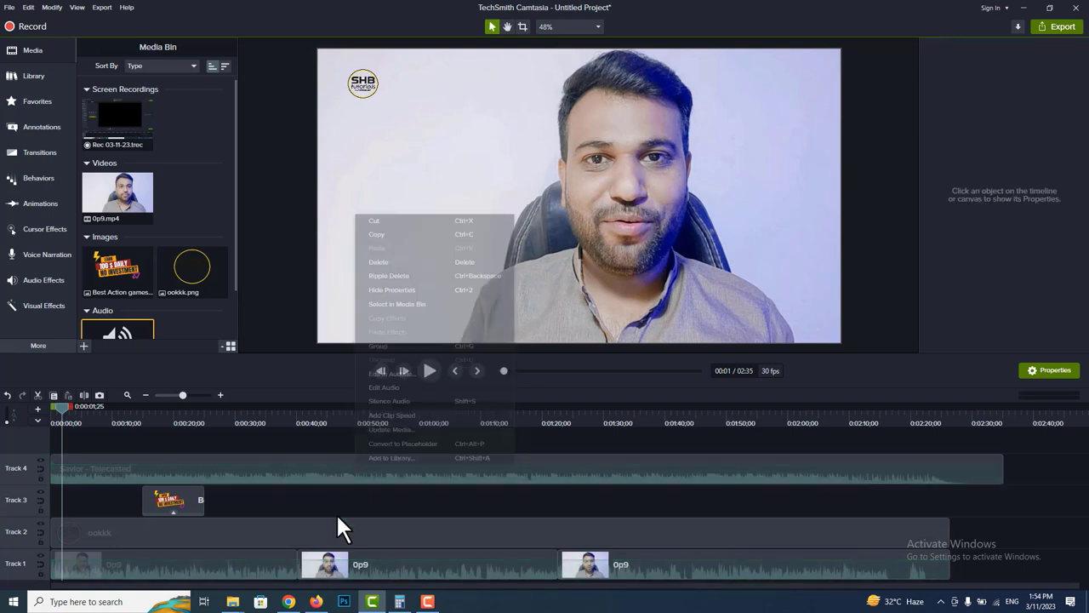
pyautogui.click(385, 479)
pyautogui.click(388, 512)
# Lower the volume of the Savior - Telecasted clip on Track 4 to a faint background level
pyautogui.click(375, 478)
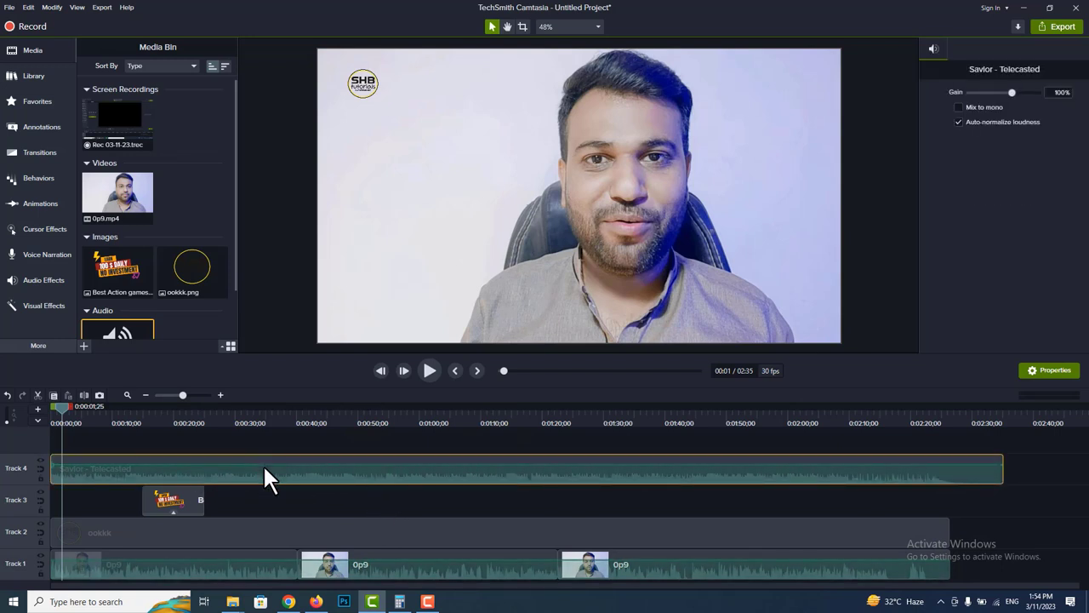
pyautogui.moveTo(263, 464)
pyautogui.mouseDown()
pyautogui.moveTo(264, 474)
pyautogui.moveTo(263, 442)
pyautogui.moveTo(264, 478)
pyautogui.mouseUp()
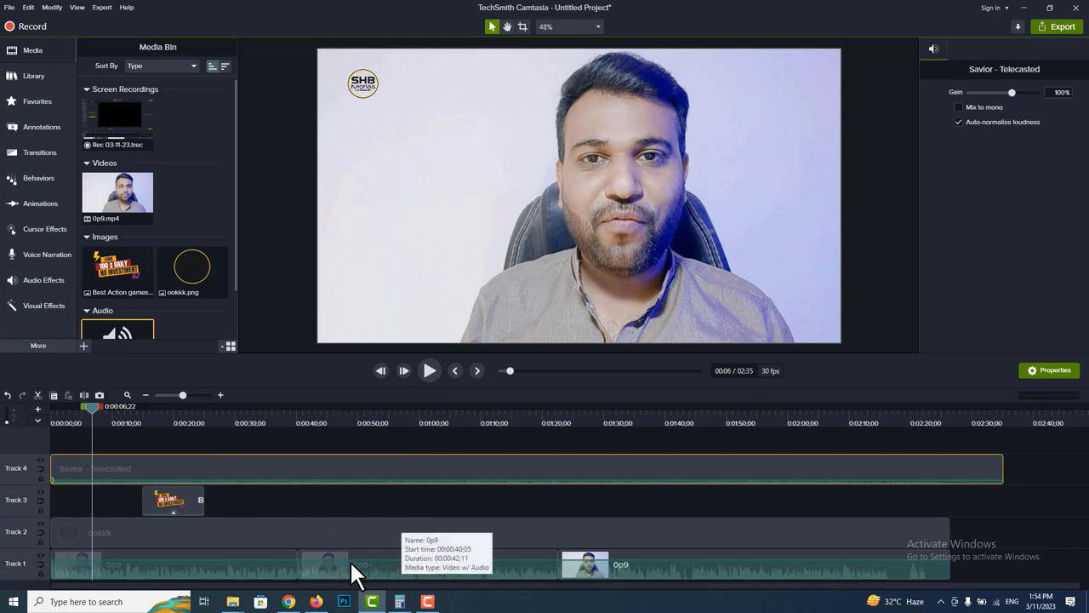
pyautogui.moveTo(512, 557)
pyautogui.mouseDown()
pyautogui.moveTo(513, 572)
pyautogui.moveTo(515, 558)
pyautogui.mouseUp()
pyautogui.click(516, 559)
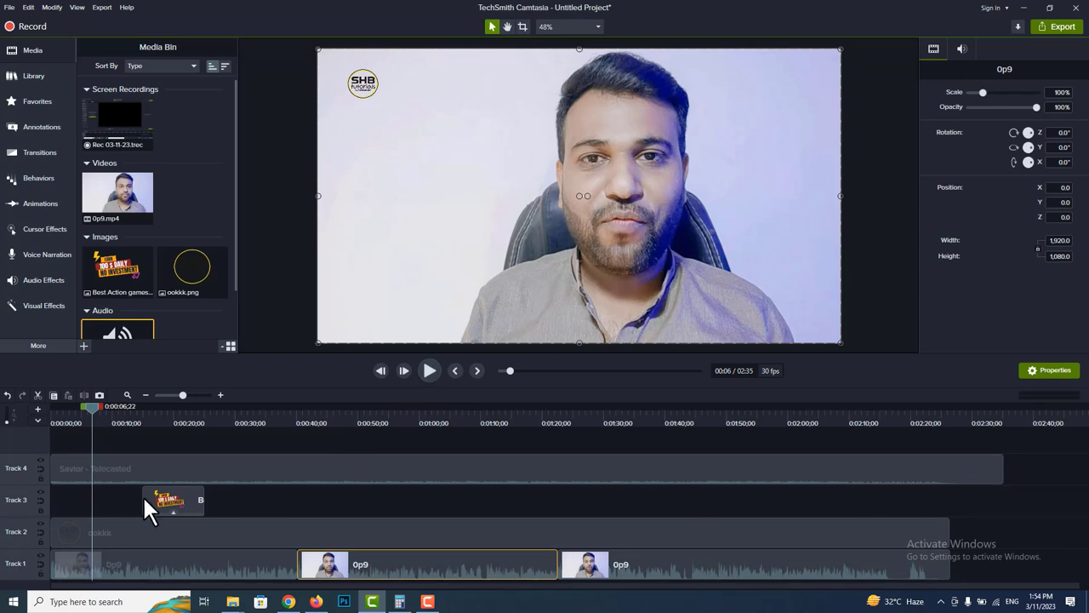
pyautogui.click(174, 496)
pyautogui.click(278, 498)
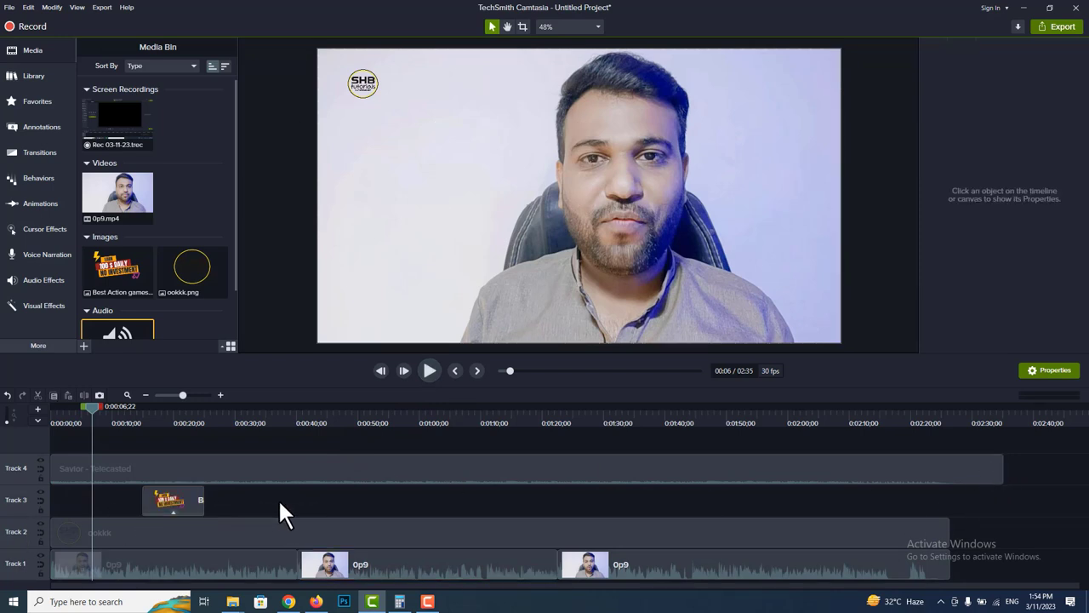
# Import the Pexels video of the Pakistani flag from the Desktop and place it on Track 3 at 0:00:38;26
pyautogui.click(289, 429)
pyautogui.doubleClick(184, 211)
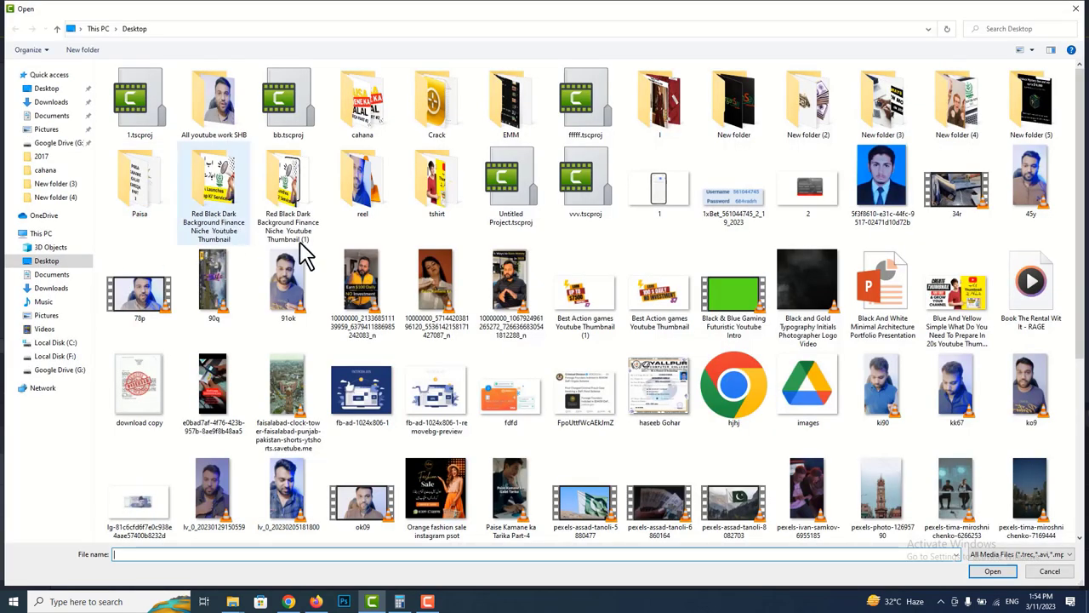
pyautogui.doubleClick(734, 498)
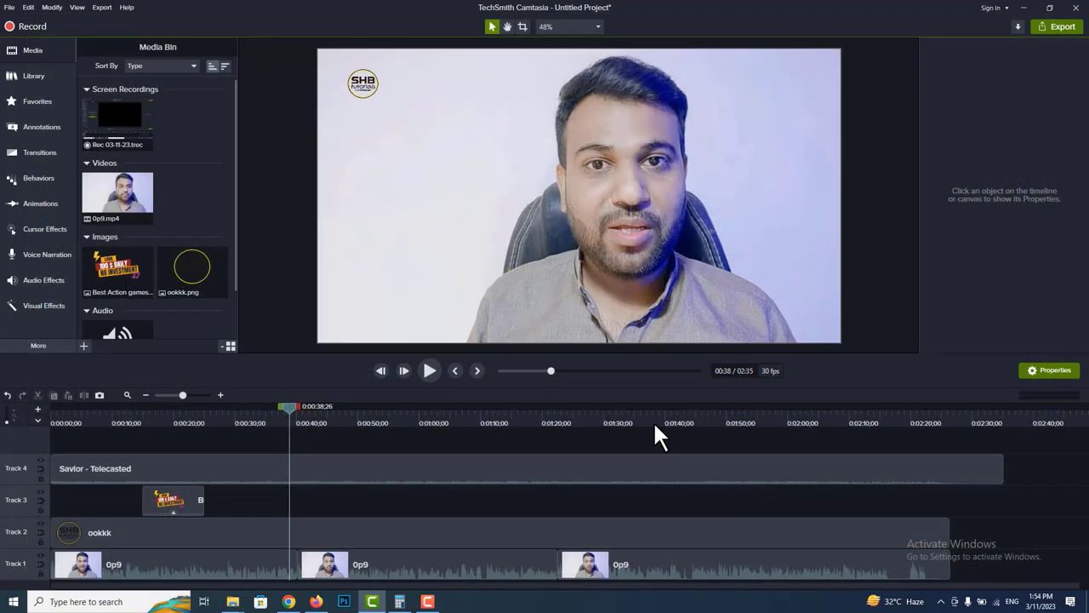
pyautogui.moveTo(192, 196); pyautogui.dragTo(312, 499)
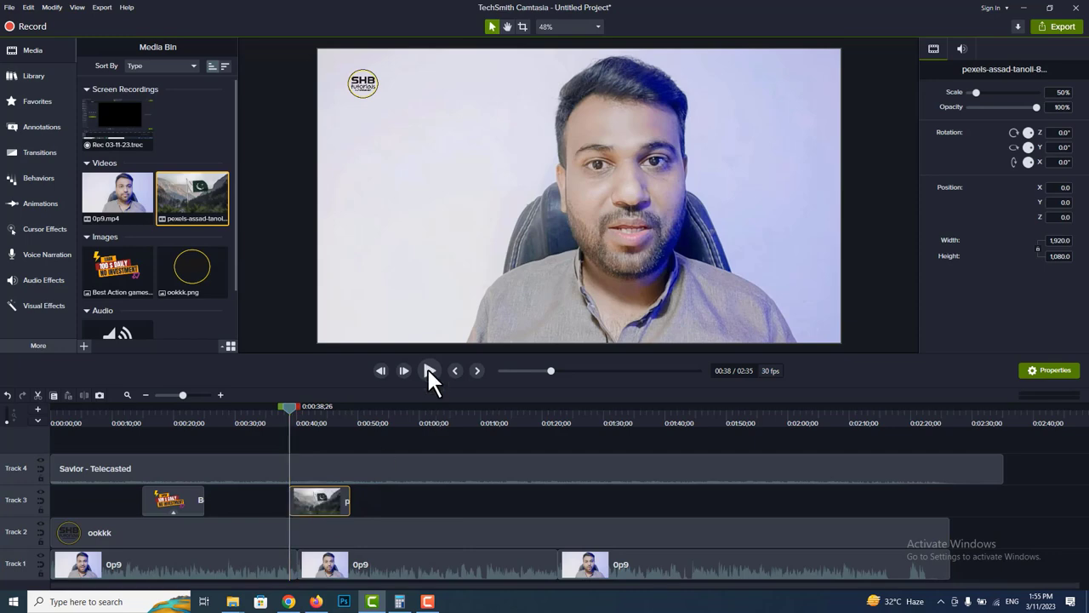
# Trim the end of the flag clip on Track 3 to 0:00:41;18 and preview it from 0:00:38;26
pyautogui.click(429, 370)
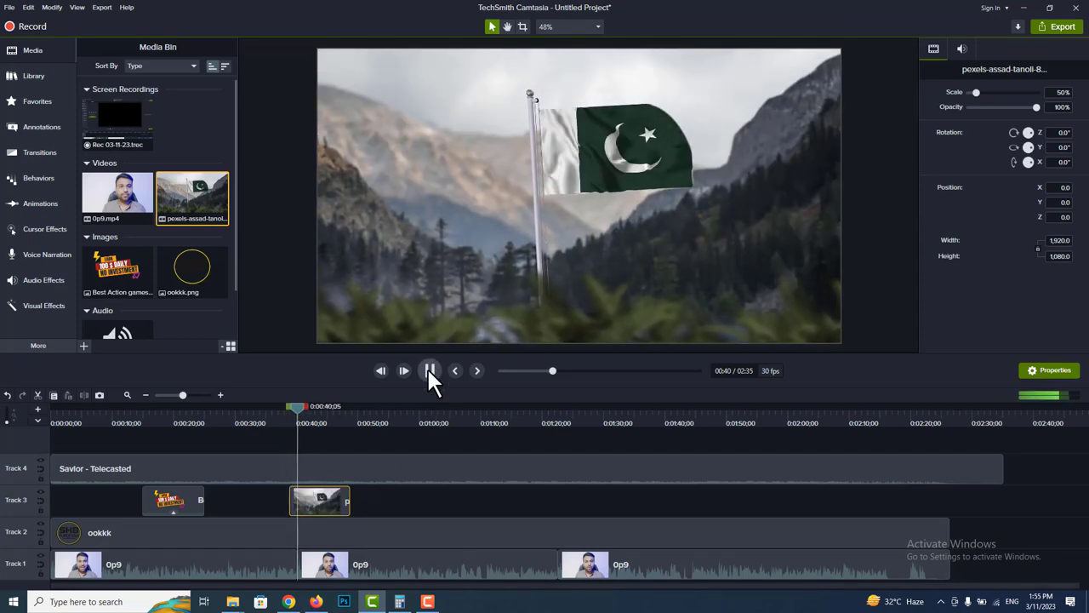
pyautogui.click(298, 497)
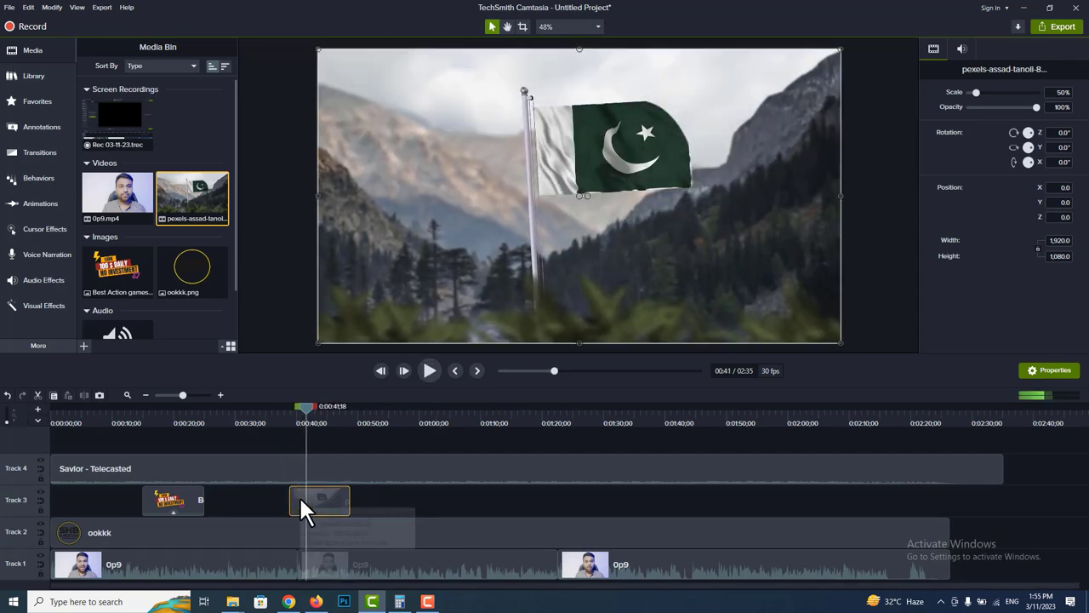
pyautogui.moveTo(334, 497); pyautogui.dragTo(290, 492)
pyautogui.click(290, 415)
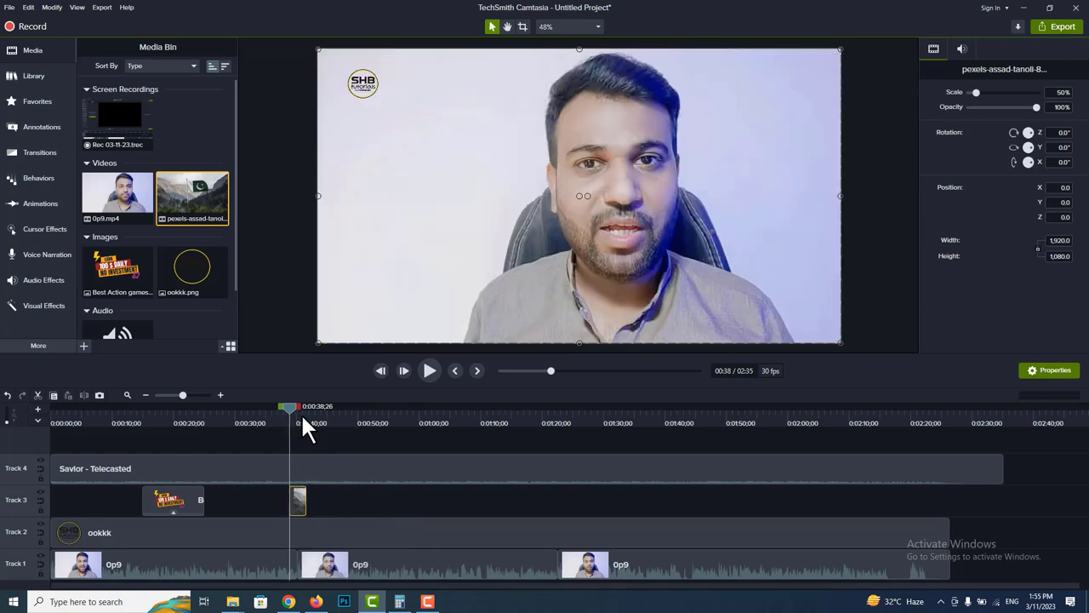
pyautogui.click(429, 372)
pyautogui.press('space')
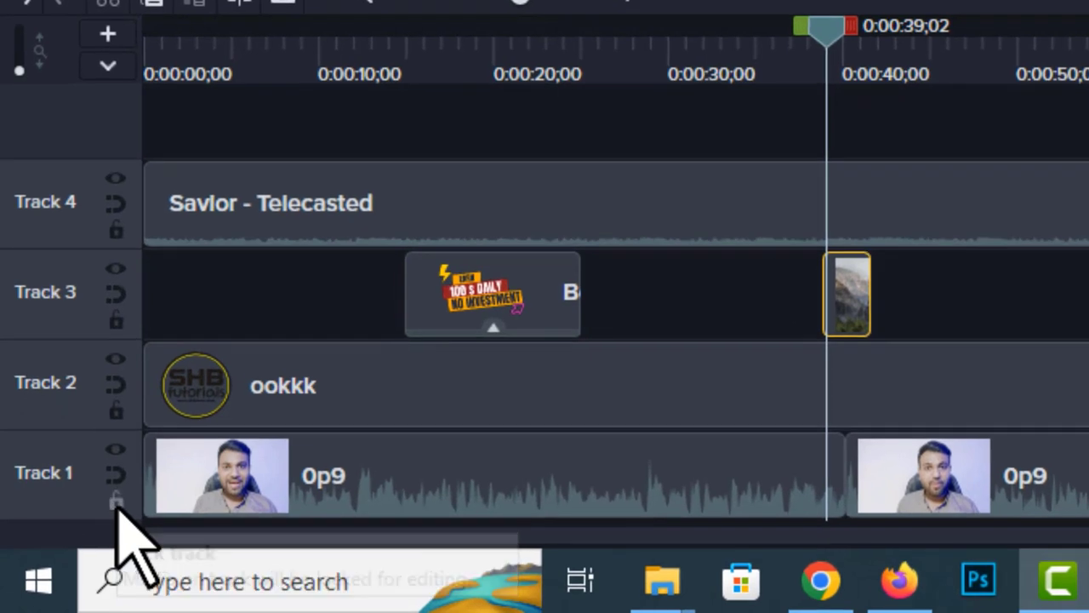
# Lock Track 1 against editing, move the playhead to 0:00:31;09 and unlock the track again
pyautogui.click(117, 502)
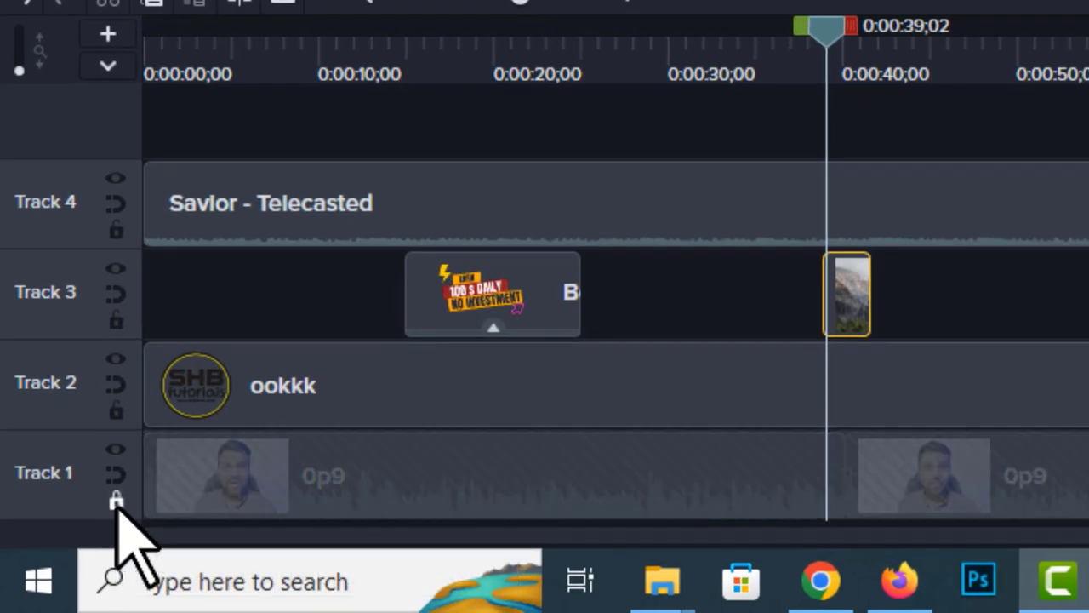
pyautogui.click(711, 72)
pyautogui.moveTo(669, 72); pyautogui.dragTo(691, 88)
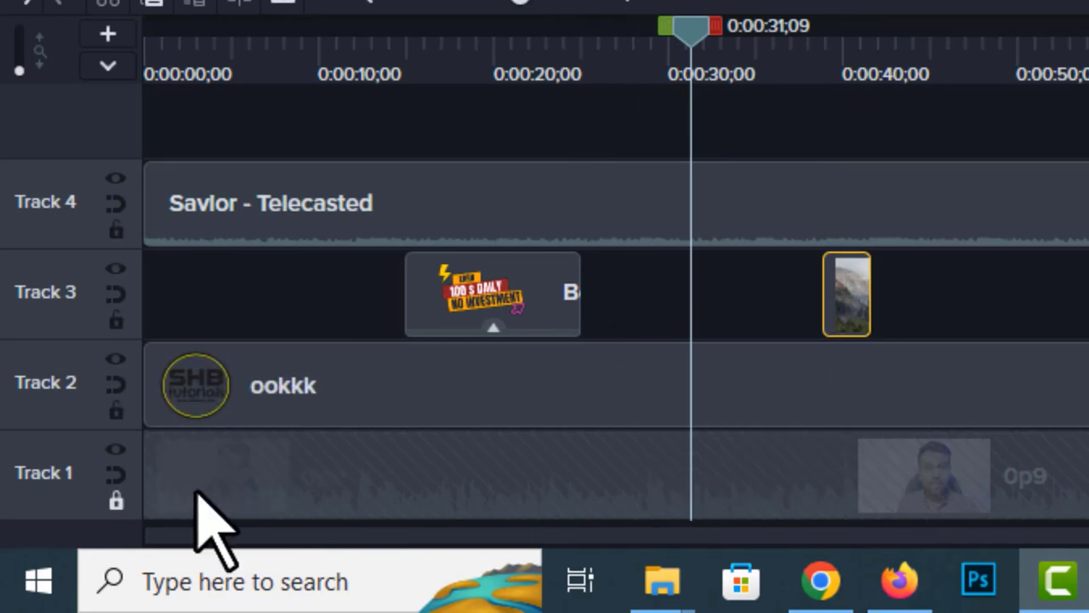
pyautogui.click(116, 500)
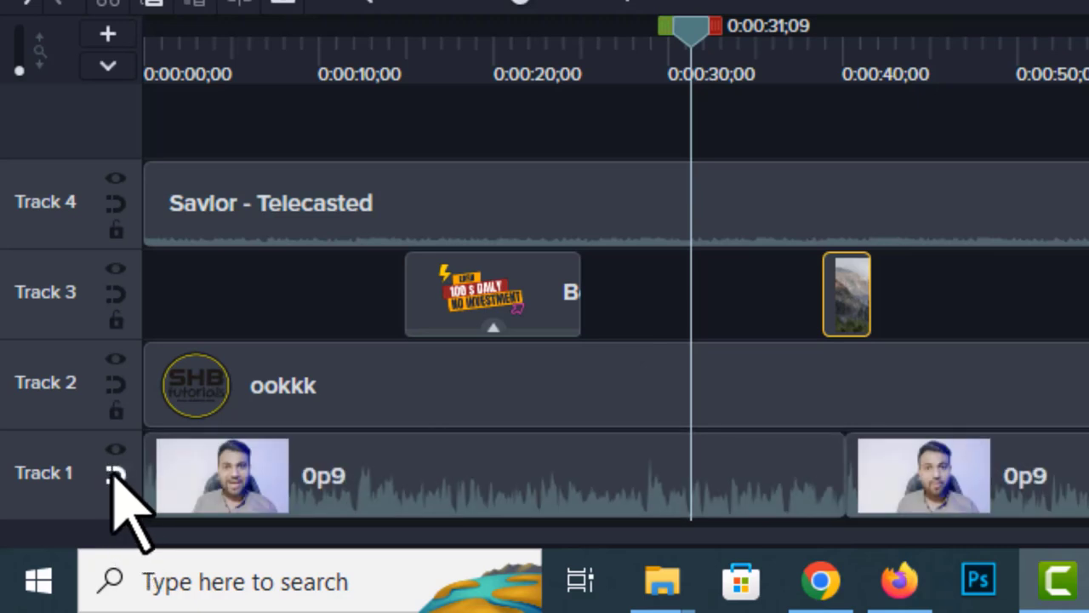
# Open gaps between the 0p9 clips on Track 1, and close them by enabling the track's magnet
pyautogui.click(116, 474)
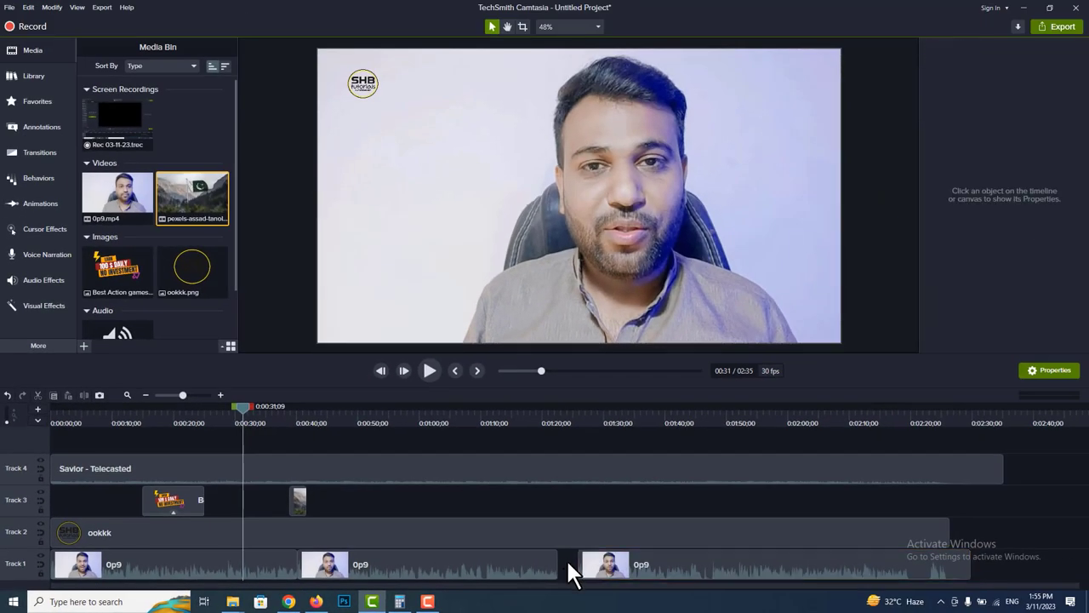
pyautogui.moveTo(423, 560); pyautogui.dragTo(432, 561)
pyautogui.click(284, 425)
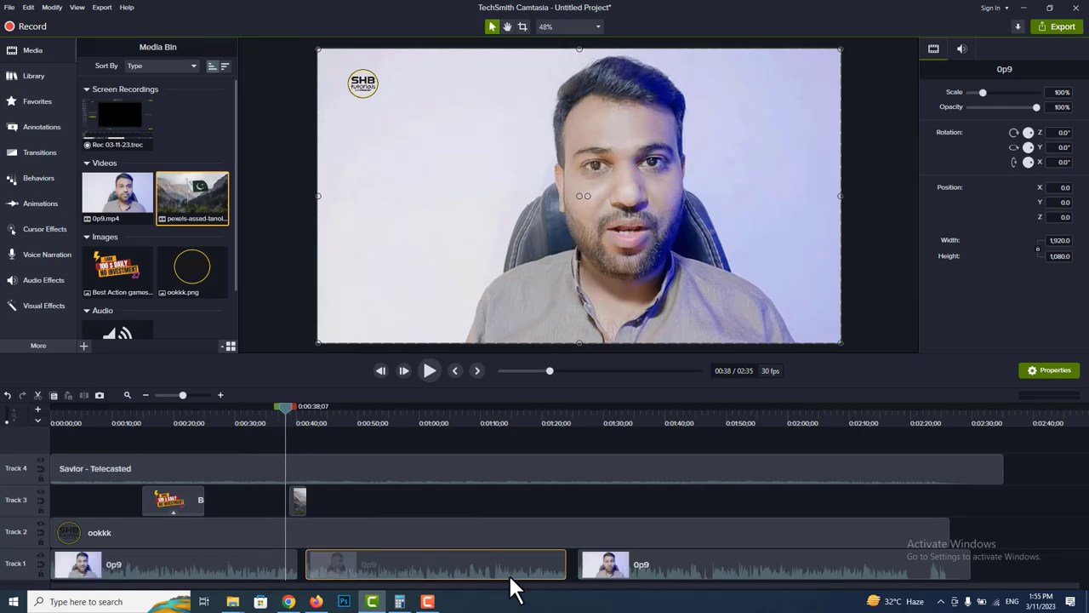
pyautogui.click(40, 565)
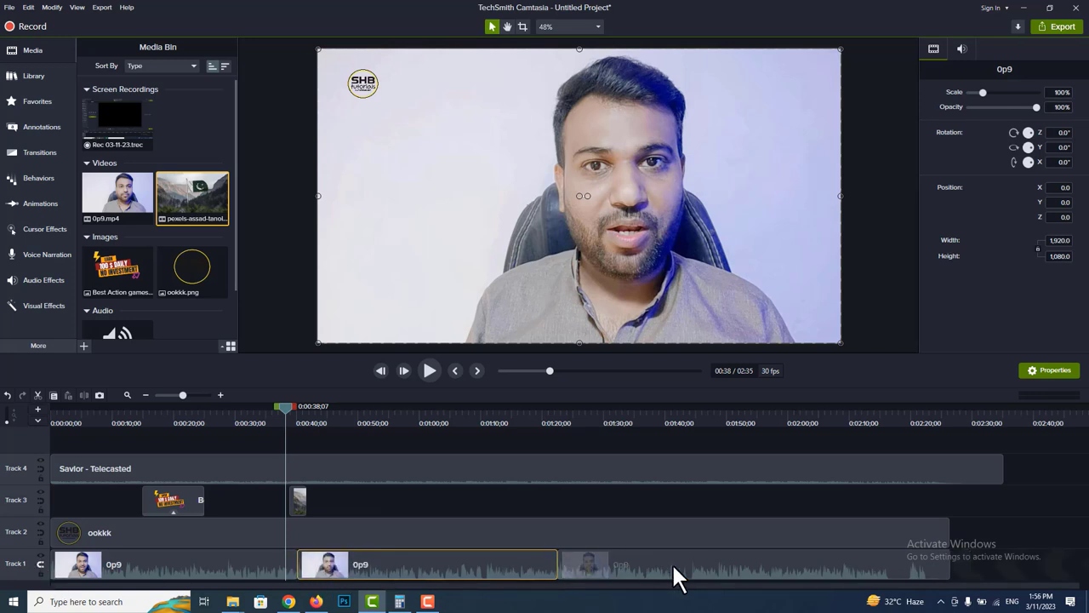
# Turn the visibility of Track 1 off and back on
pyautogui.click(39, 555)
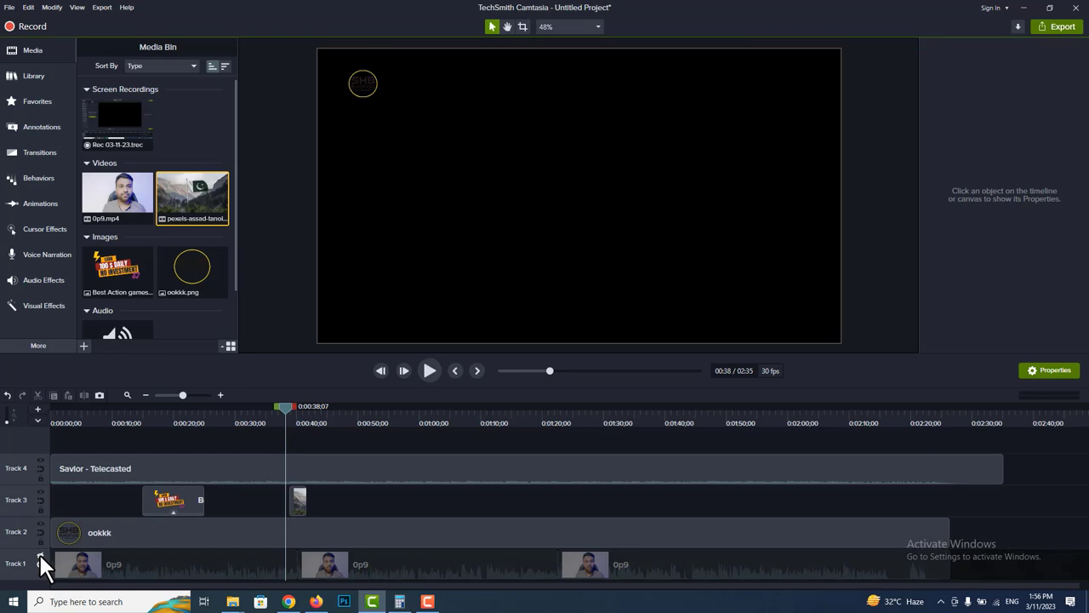
pyautogui.click(39, 555)
pyautogui.click(40, 555)
pyautogui.click(39, 554)
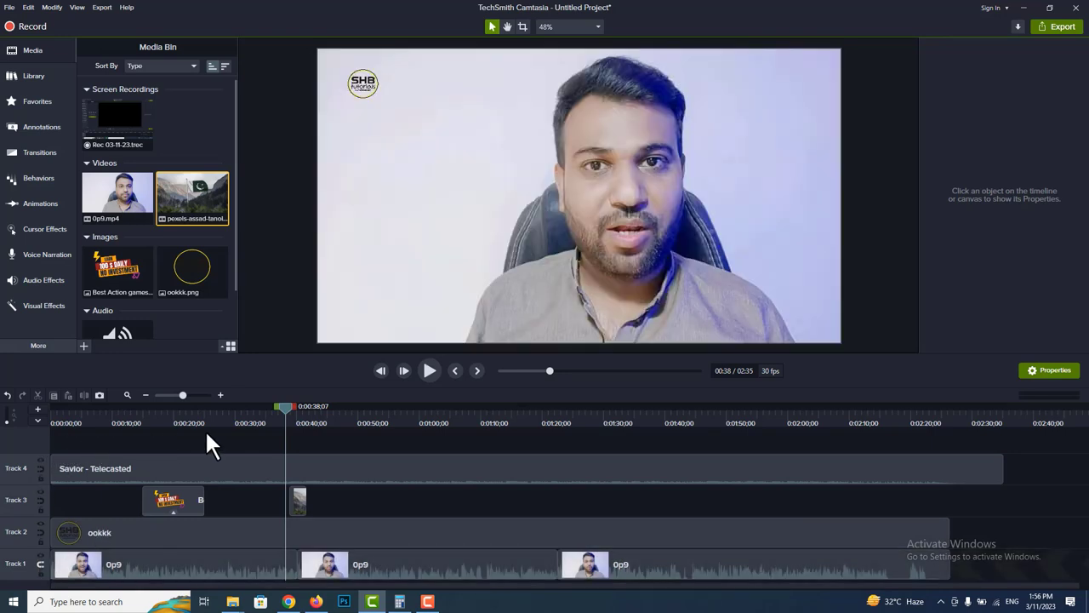
# Capture the video frame at 0:00:38;07 as an image in the project
pyautogui.click(113, 468)
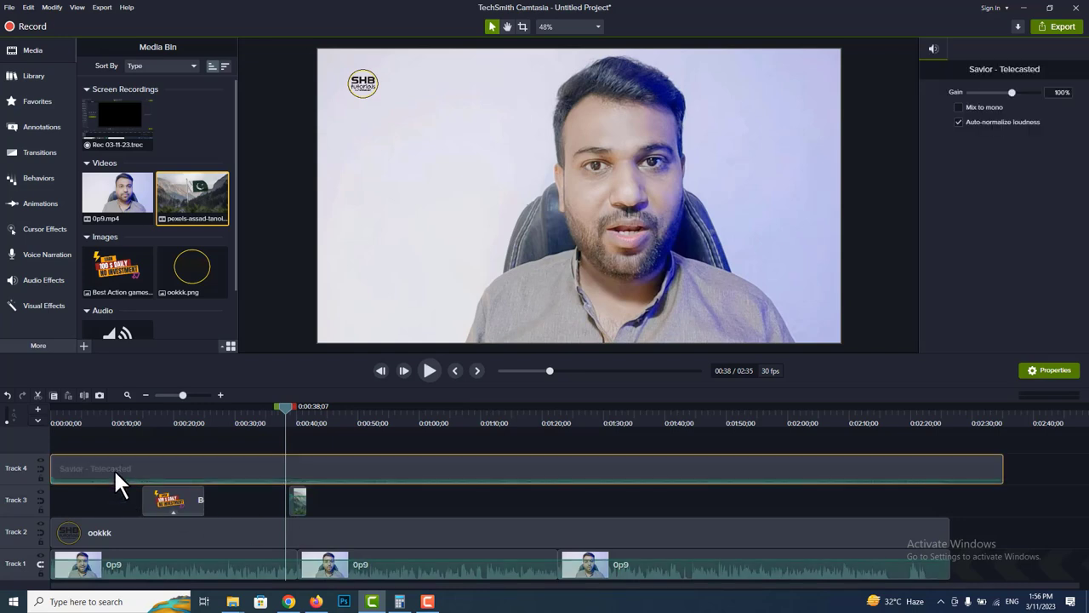
pyautogui.click(98, 395)
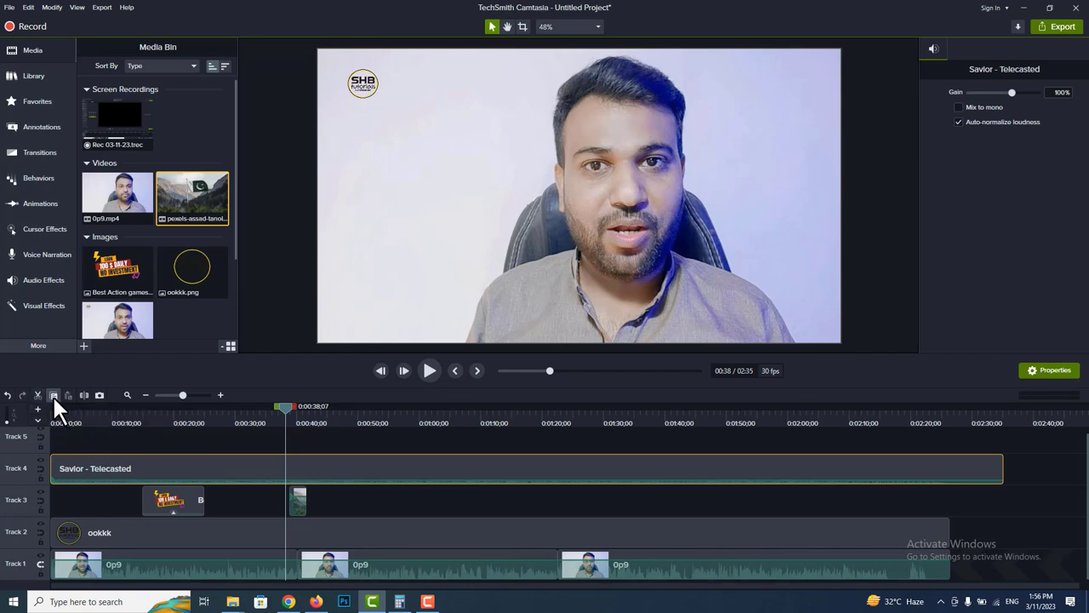
# Copy the title image clip on Track 3 and place the pasted copy between the original and the flag clip
pyautogui.click(173, 500)
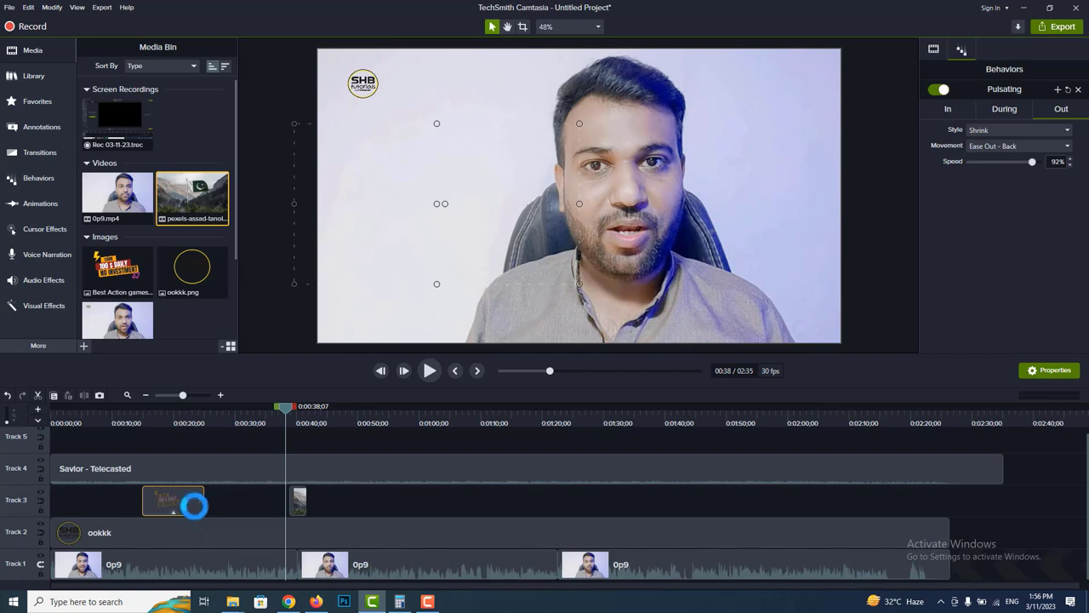
pyautogui.click(53, 395)
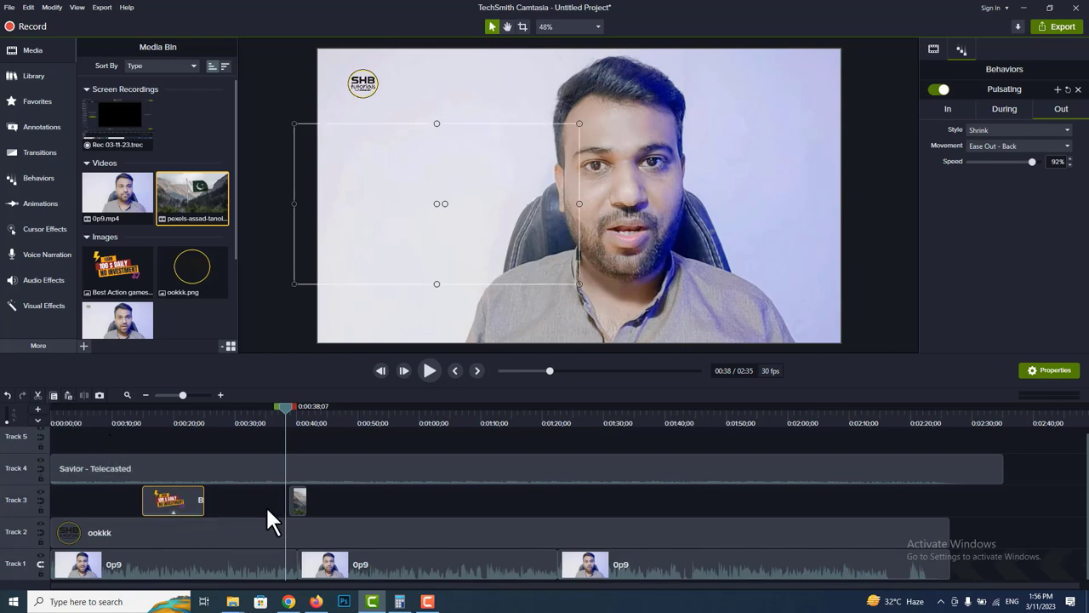
pyautogui.hotkey('ctrl', 'v')
pyautogui.click(272, 524)
pyautogui.moveTo(305, 509); pyautogui.dragTo(236, 508)
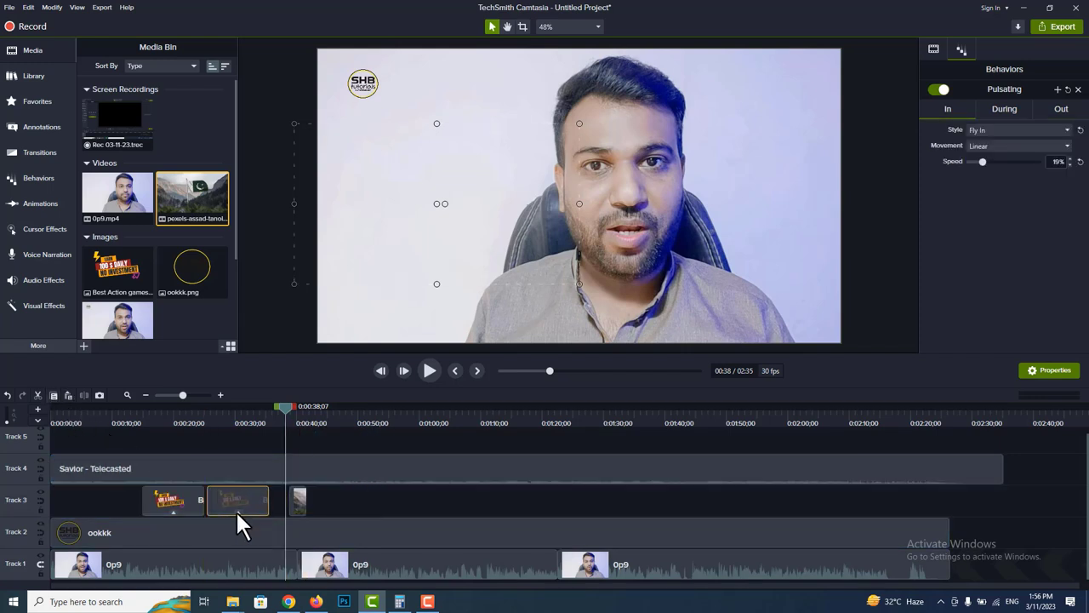
# Move the playhead to 0:00:43;01, select the clips on Tracks 1, 2 and 4 together, and clear the selection
pyautogui.click(233, 422)
pyautogui.moveTo(231, 420); pyautogui.dragTo(313, 422)
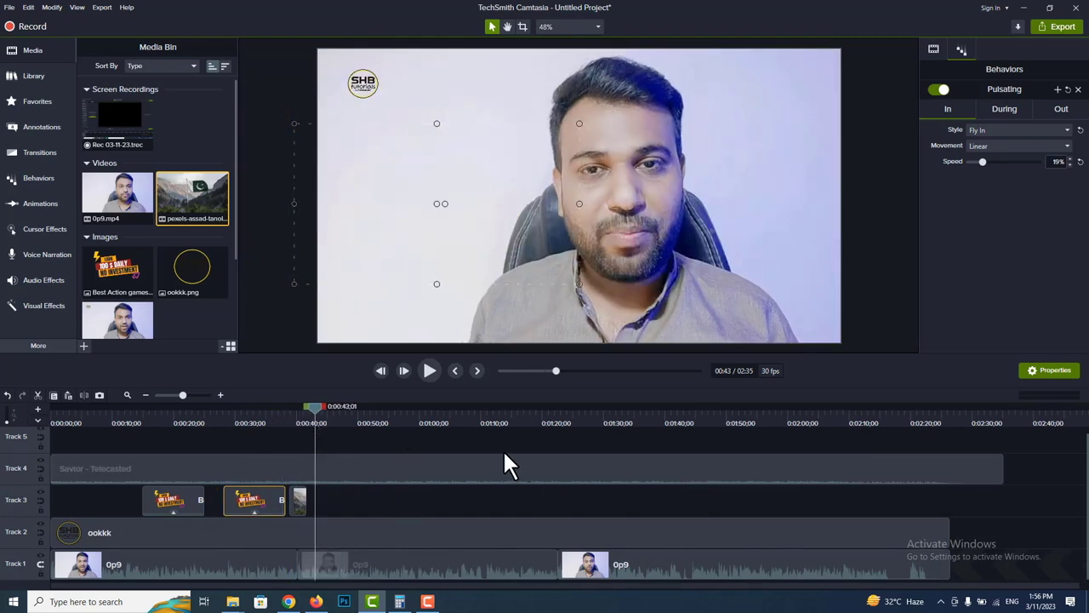
pyautogui.moveTo(502, 439); pyautogui.dragTo(502, 563)
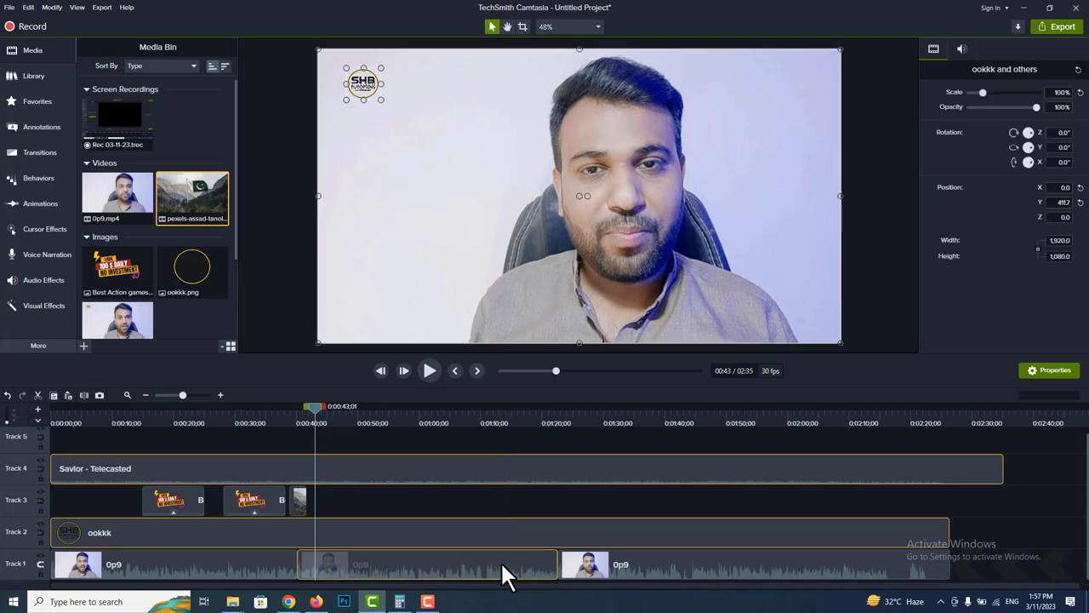
pyautogui.click(509, 509)
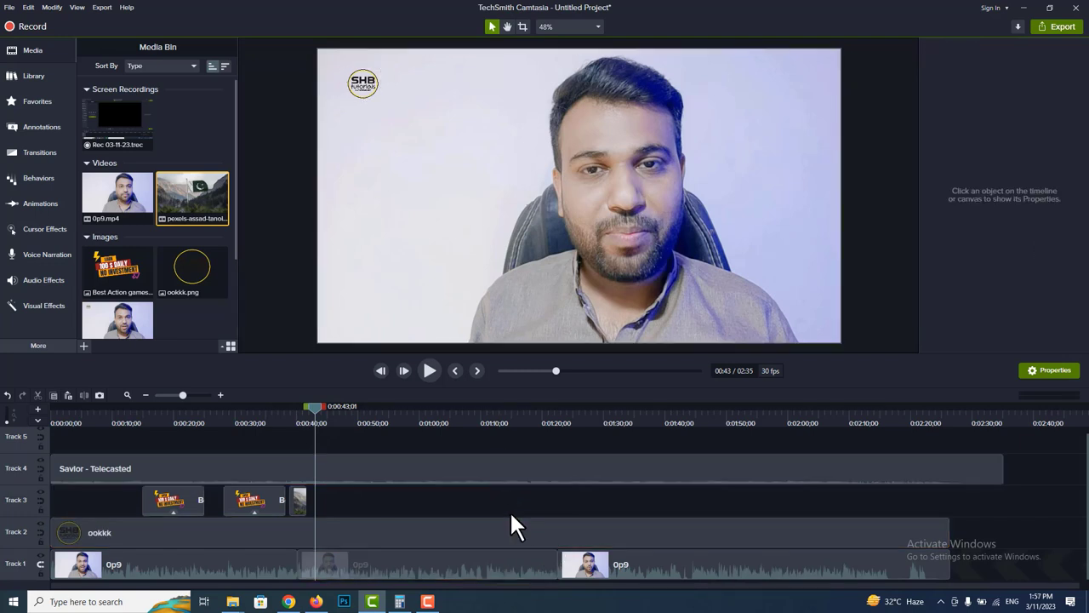